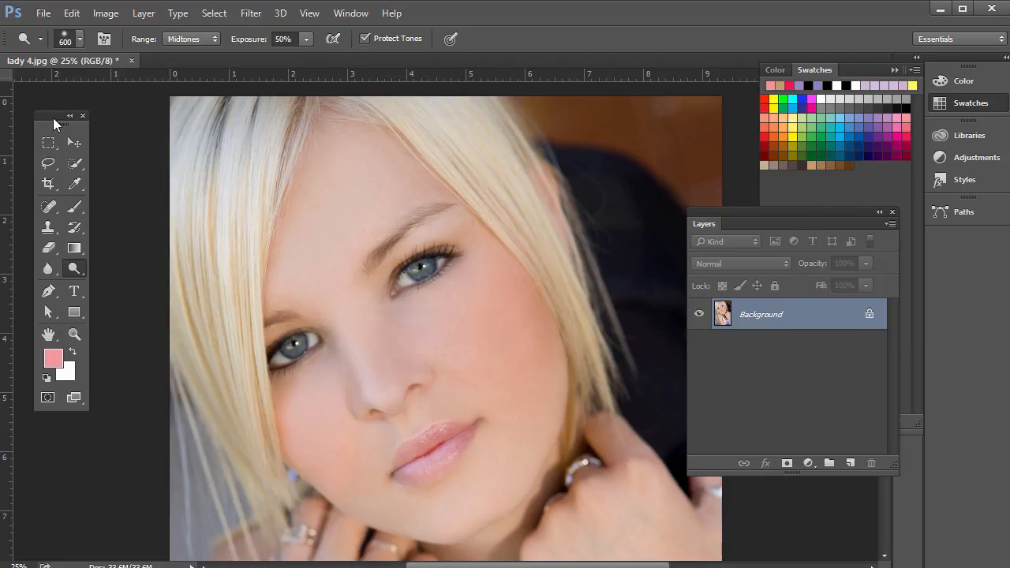
Switch the floating toolbox to a single column and back to two columns, repositioning it beside the photo
drag(47, 124, 71, 138)
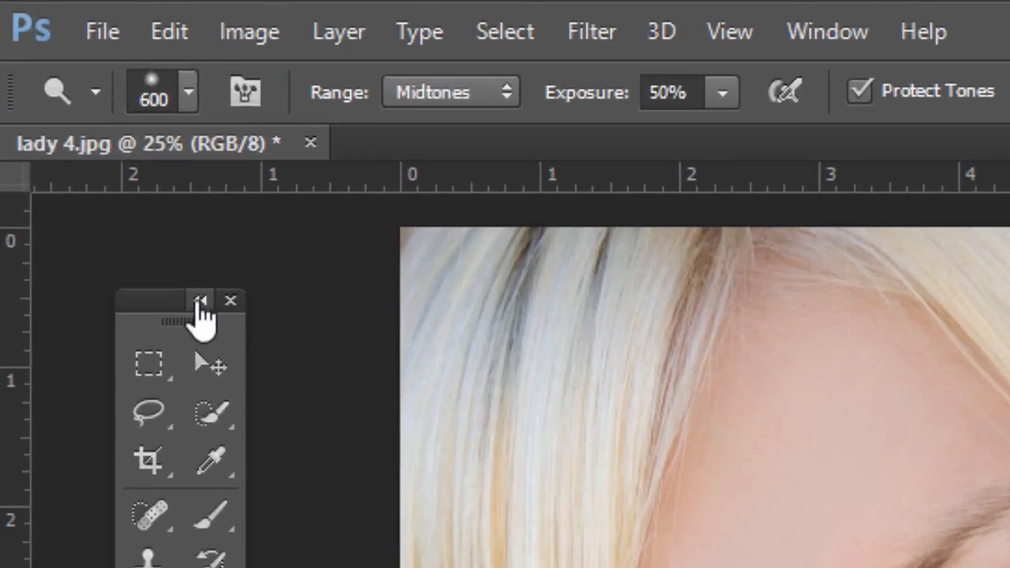
click(202, 304)
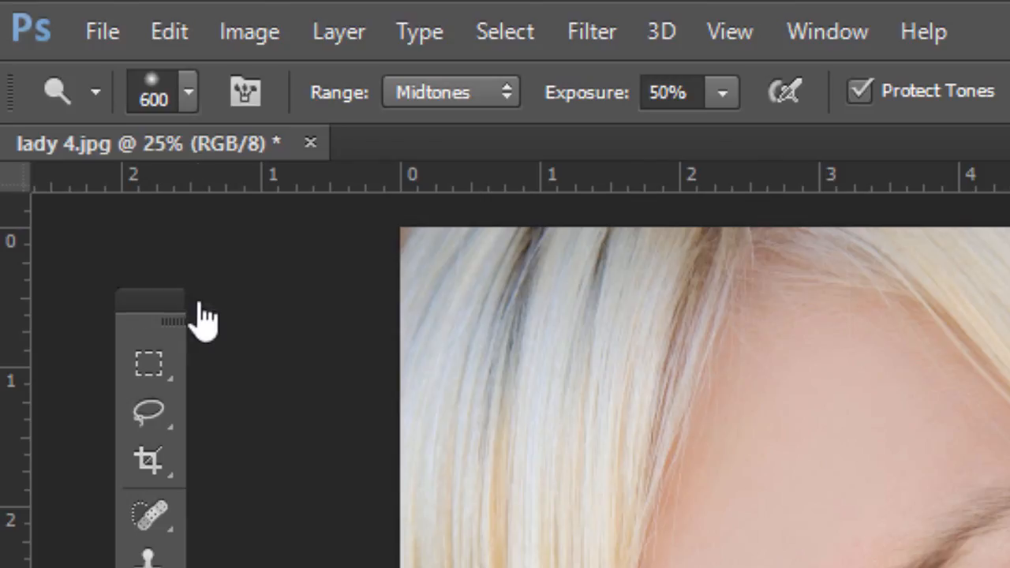
drag(153, 327, 198, 272)
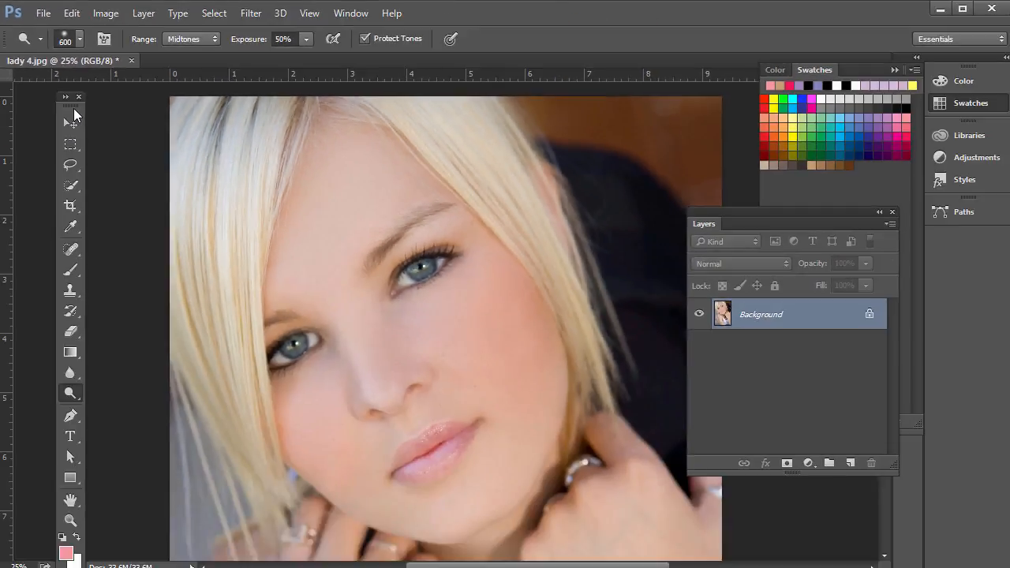
drag(73, 109, 51, 107)
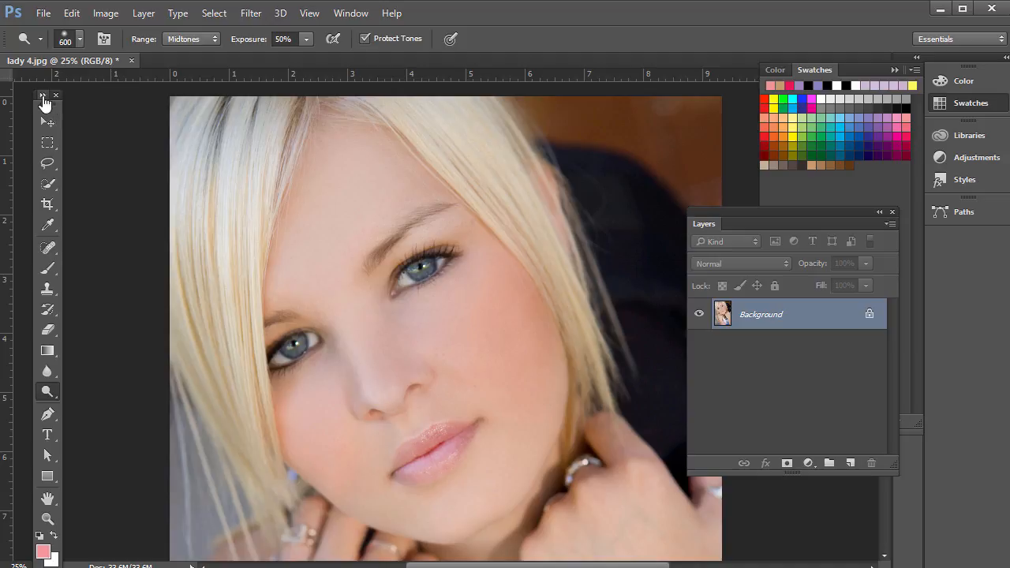
click(43, 95)
mouse_move(53, 101)
mouse_down()
mouse_move(56, 132)
mouse_move(65, 132)
mouse_up()
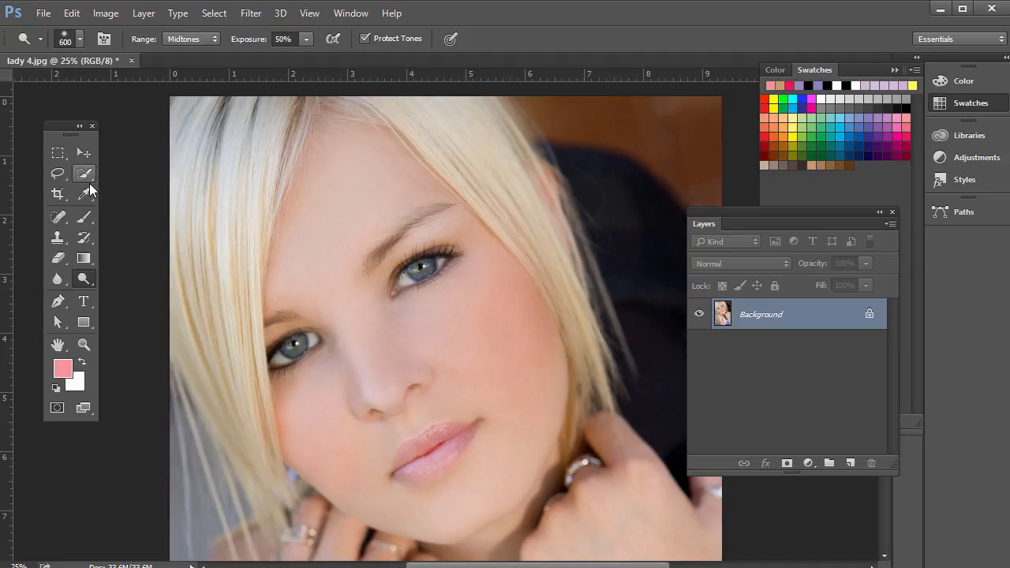
Draw elliptical marquee selections over the eye and cheek area and over the lips, clearing each one
click(58, 153)
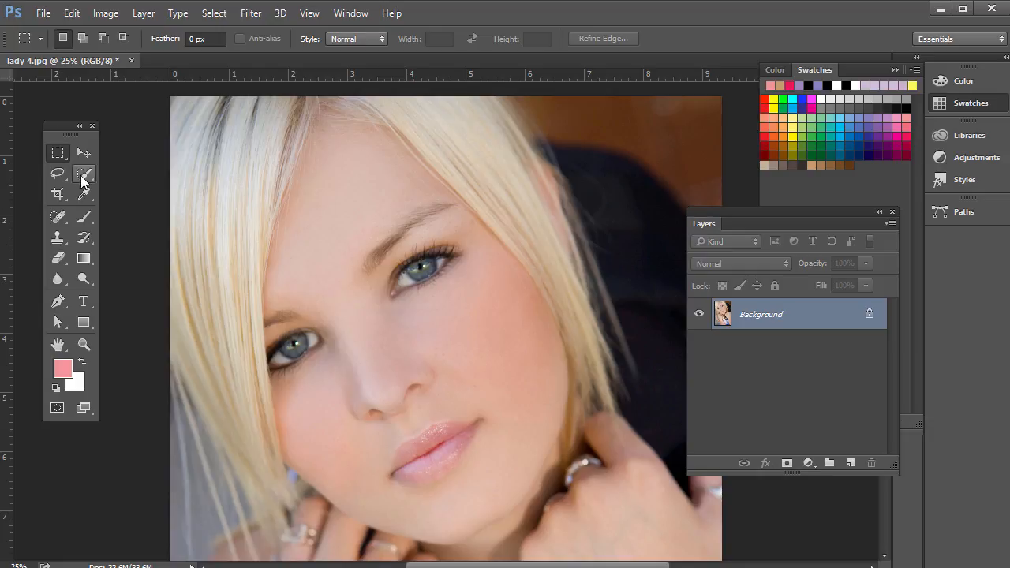
click(60, 154)
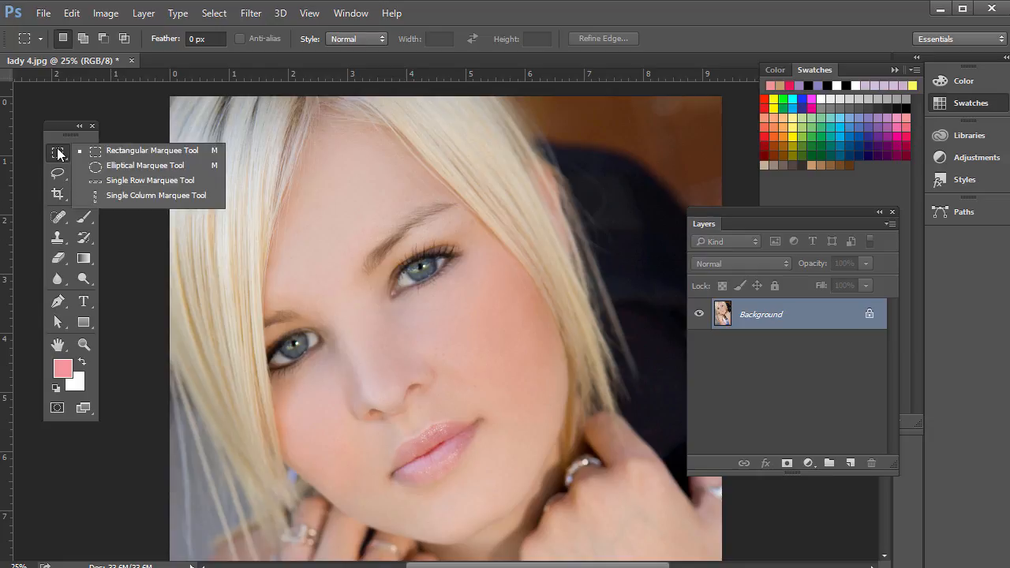
click(59, 154)
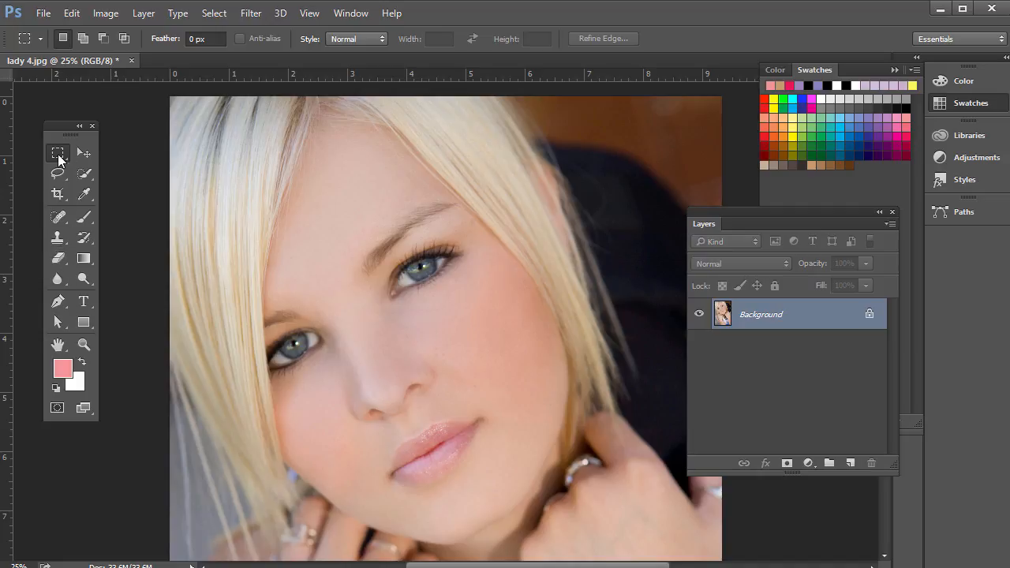
click(59, 155)
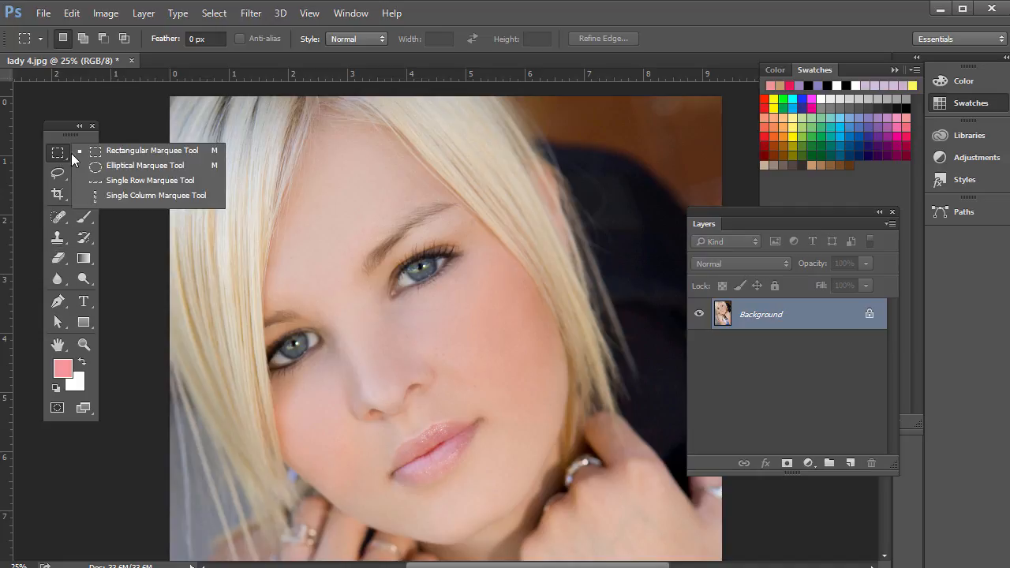
click(123, 169)
drag(355, 320, 237, 385)
click(400, 292)
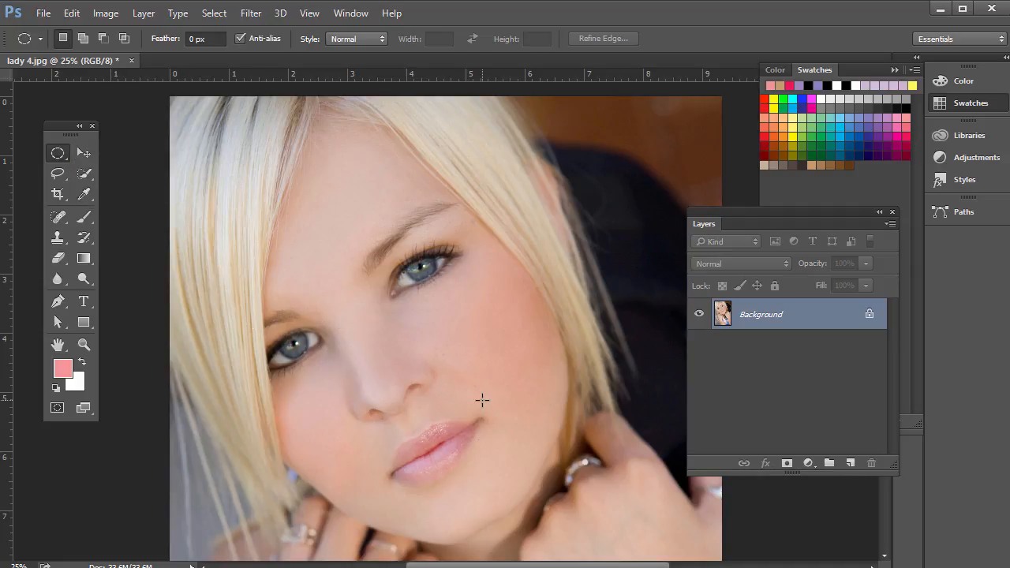
drag(483, 401, 401, 476)
click(340, 440)
Draw a freehand Lasso selection loosely around the woman's lips
click(56, 174)
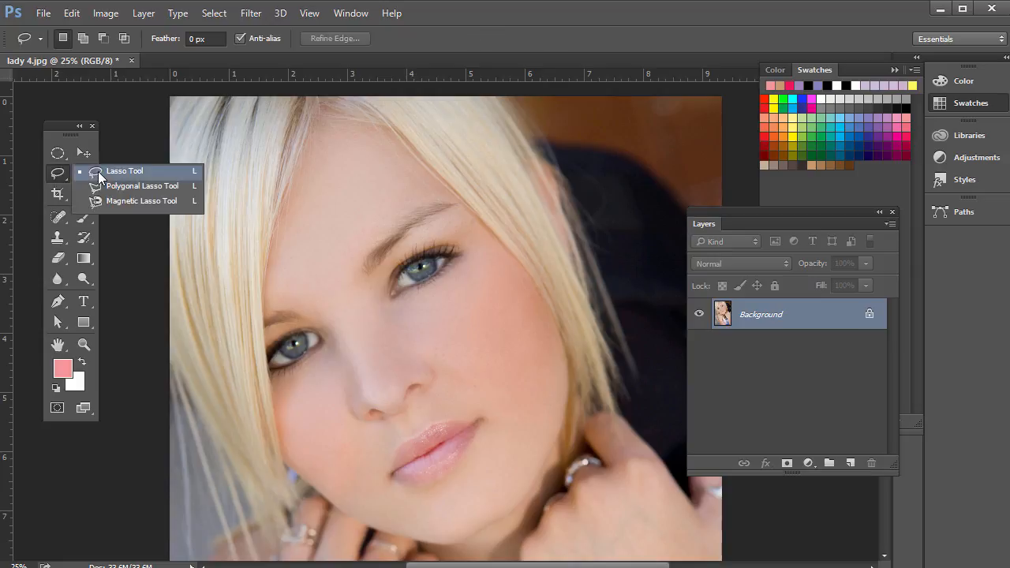
click(97, 171)
mouse_move(429, 413)
mouse_down()
mouse_move(393, 434)
mouse_move(371, 468)
mouse_move(387, 497)
mouse_move(424, 501)
mouse_move(507, 426)
mouse_move(471, 394)
mouse_move(434, 414)
mouse_up()
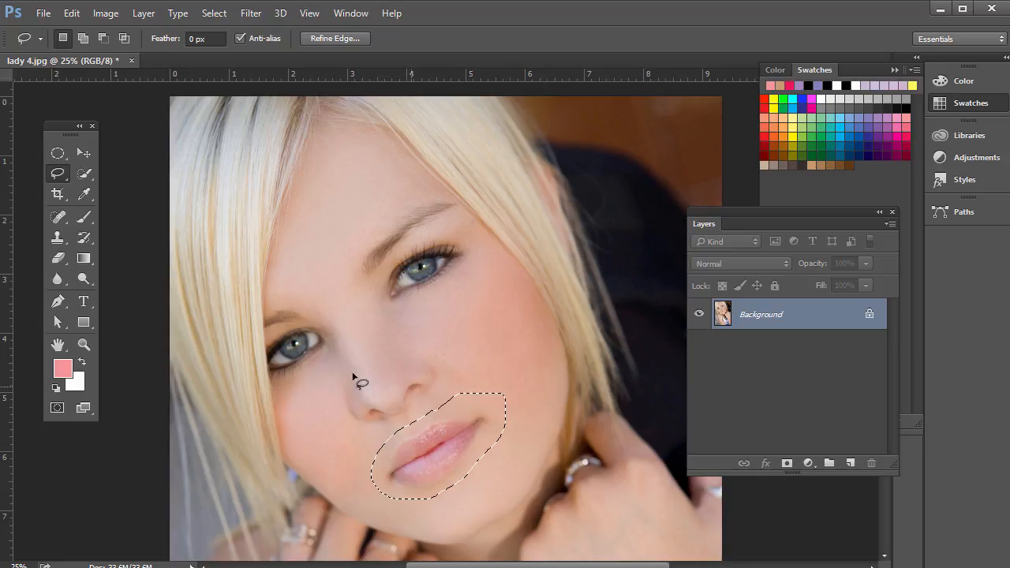
Try outlining the edge of the cheek with the Polygonal Lasso, then cancel the outline and clear any selection
click(56, 174)
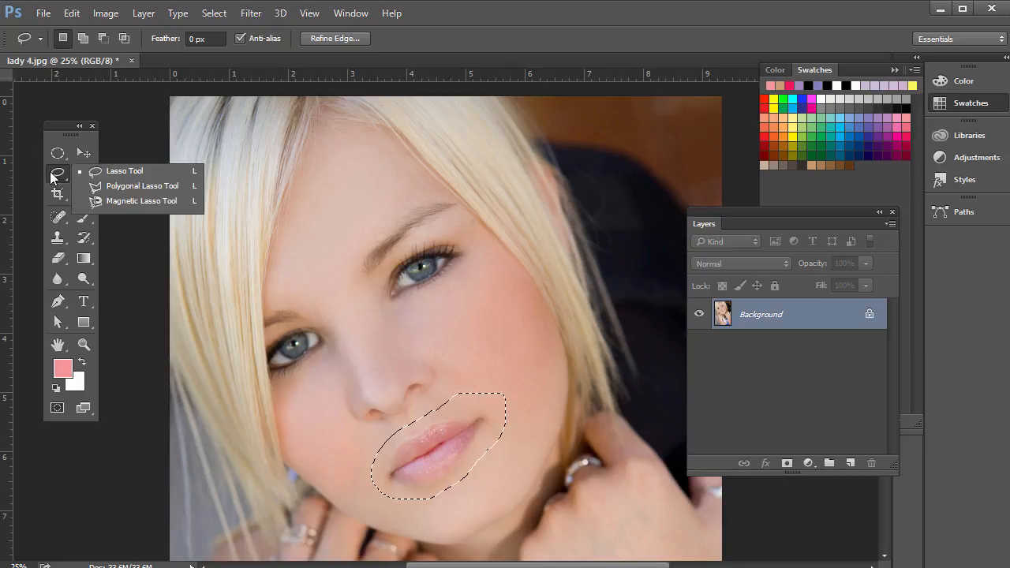
click(124, 187)
click(530, 272)
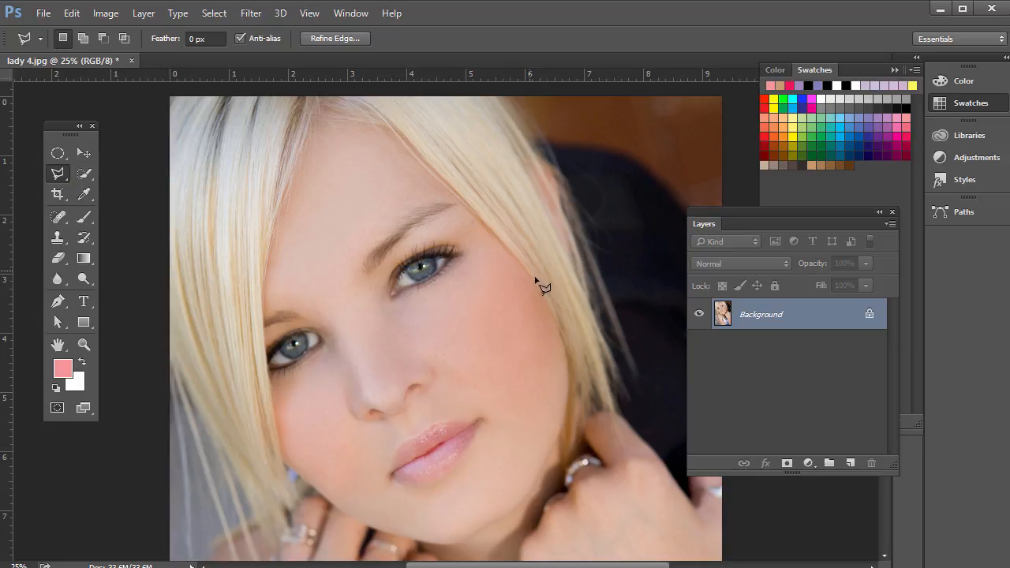
click(568, 359)
click(570, 379)
click(568, 401)
key(Escape)
click(58, 153)
key(ctrl+d)
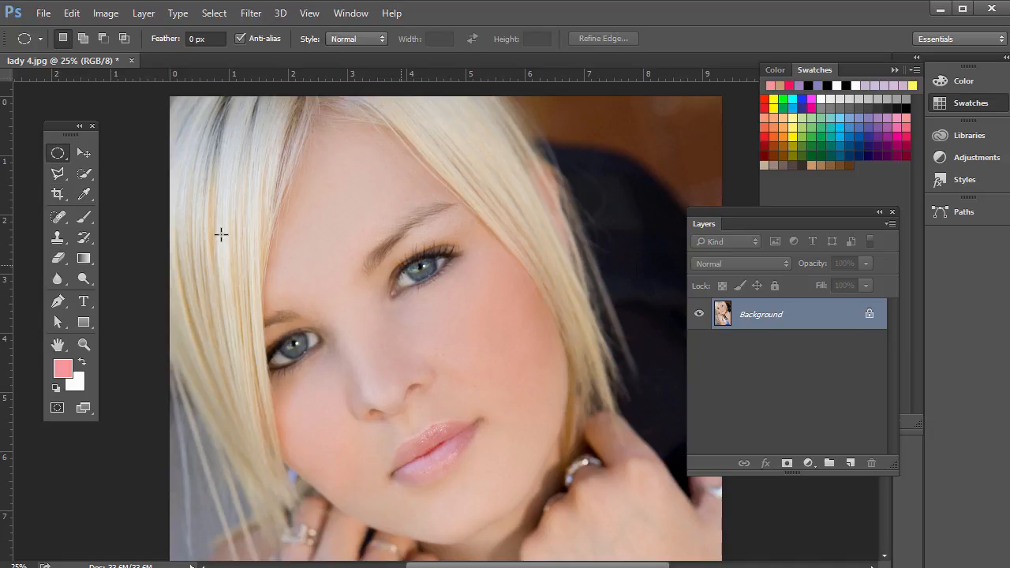
Select the woman's whole face, from forehead to chin, with the Quick Selection Tool
click(84, 174)
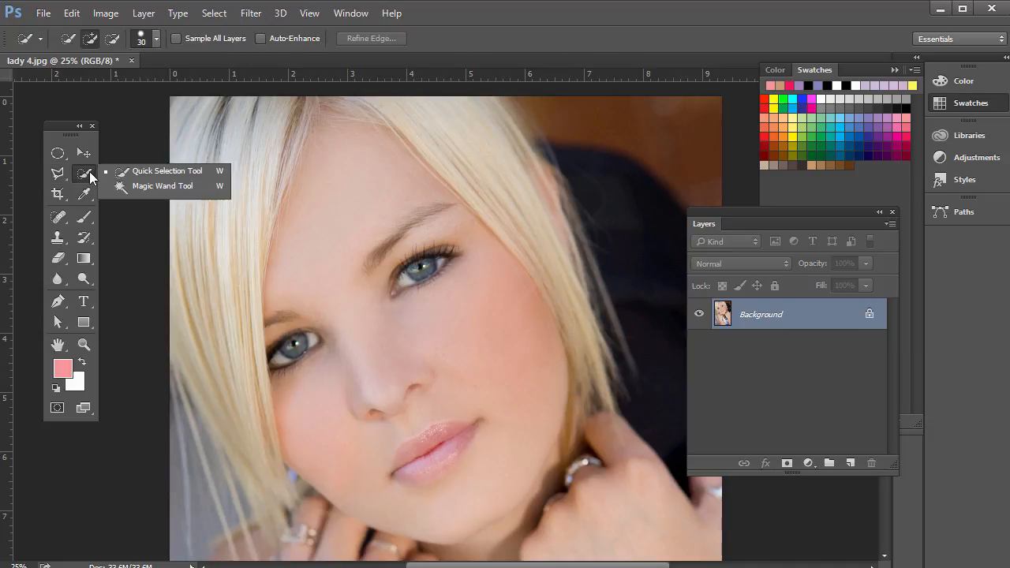
click(148, 175)
mouse_move(491, 303)
mouse_down()
mouse_move(544, 394)
mouse_move(493, 492)
mouse_move(429, 519)
mouse_move(444, 206)
mouse_move(382, 181)
mouse_move(374, 252)
mouse_up()
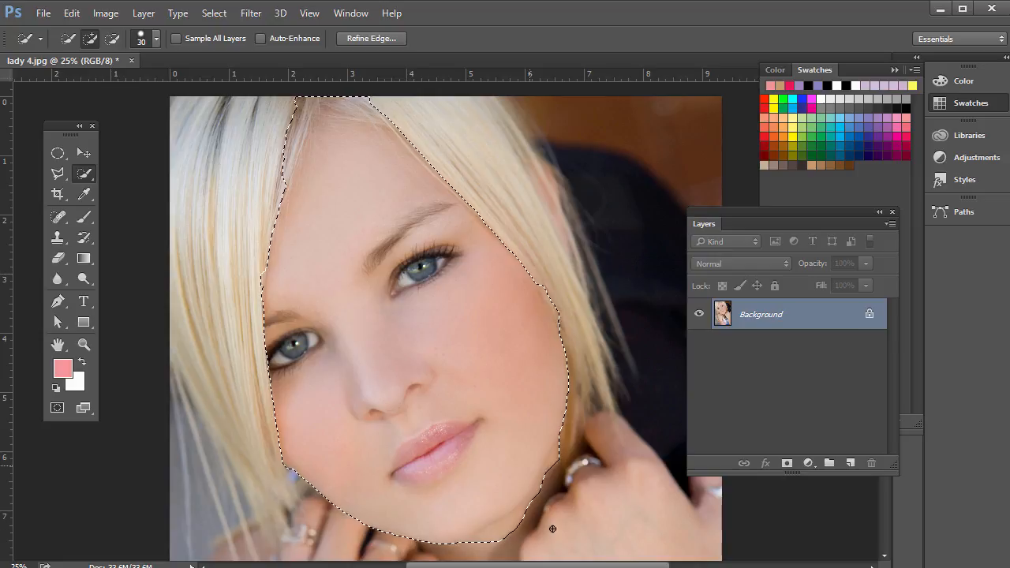
Add a patch of hair beside the forehead to the face selection with the Polygonal Lasso Tool
click(56, 176)
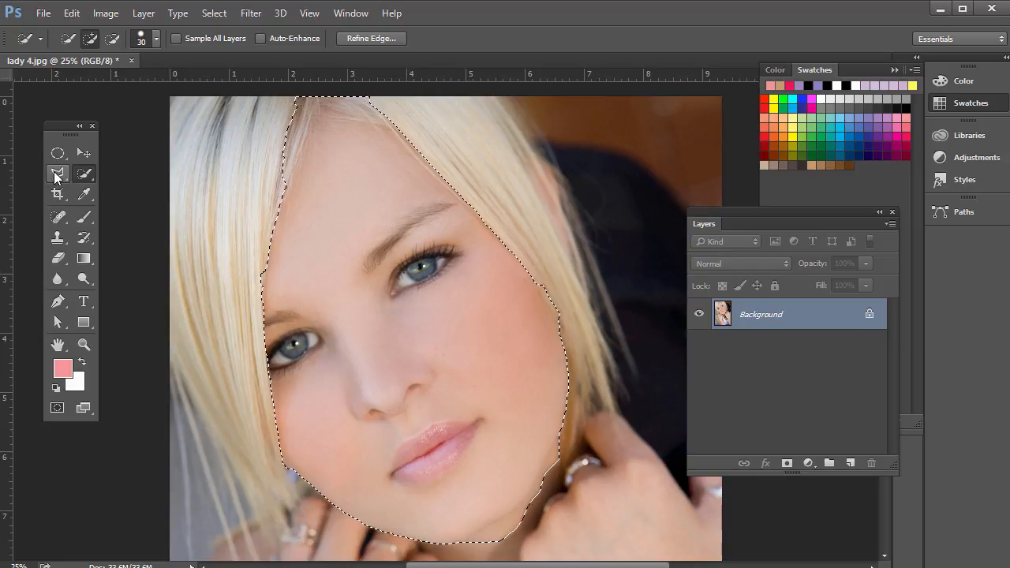
click(56, 177)
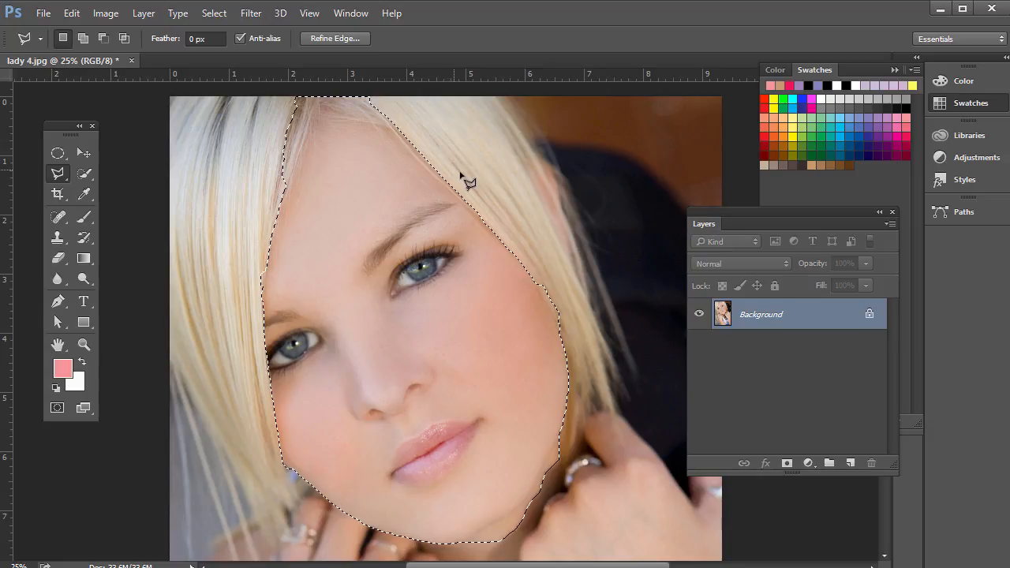
key(shift)
click(380, 187)
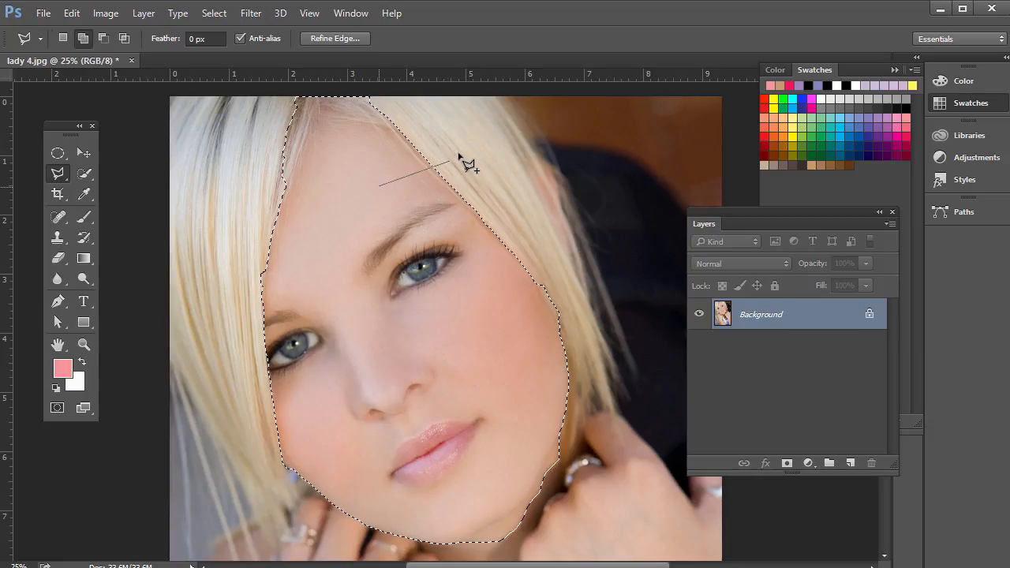
click(464, 150)
double_click(478, 152)
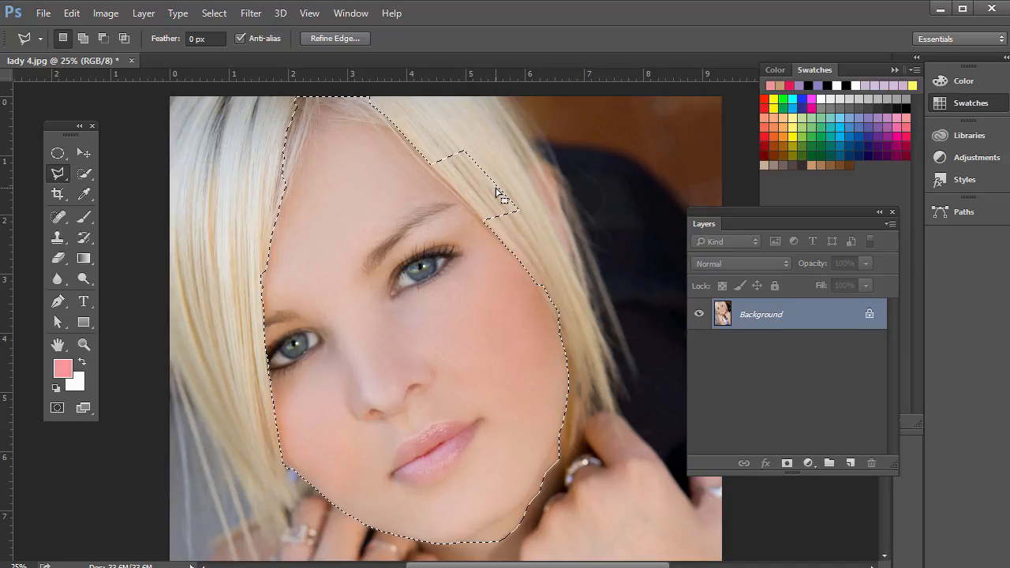
Subtract the added patch of hair from the face selection with the Polygonal Lasso Tool
key(alt)
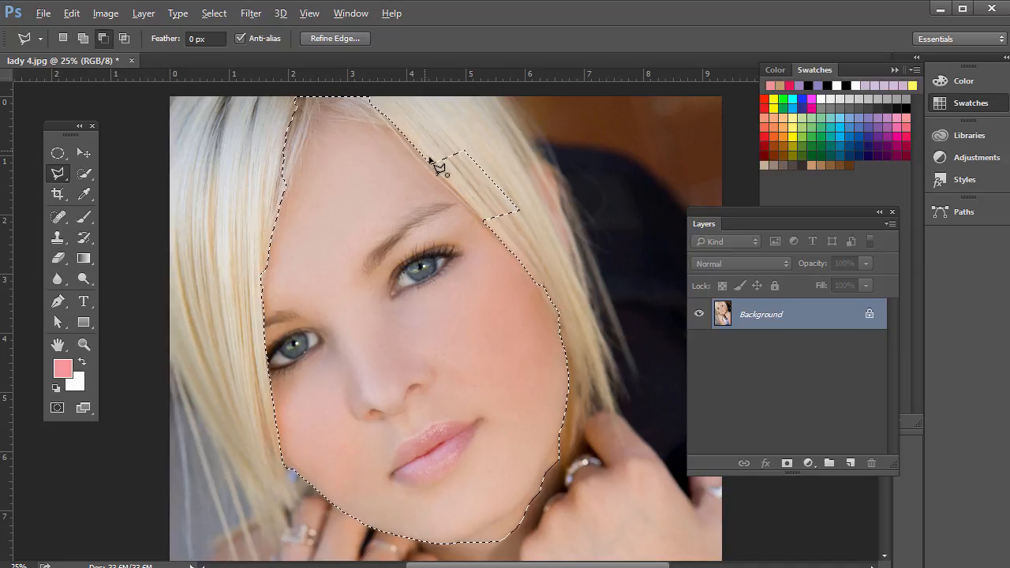
click(430, 159)
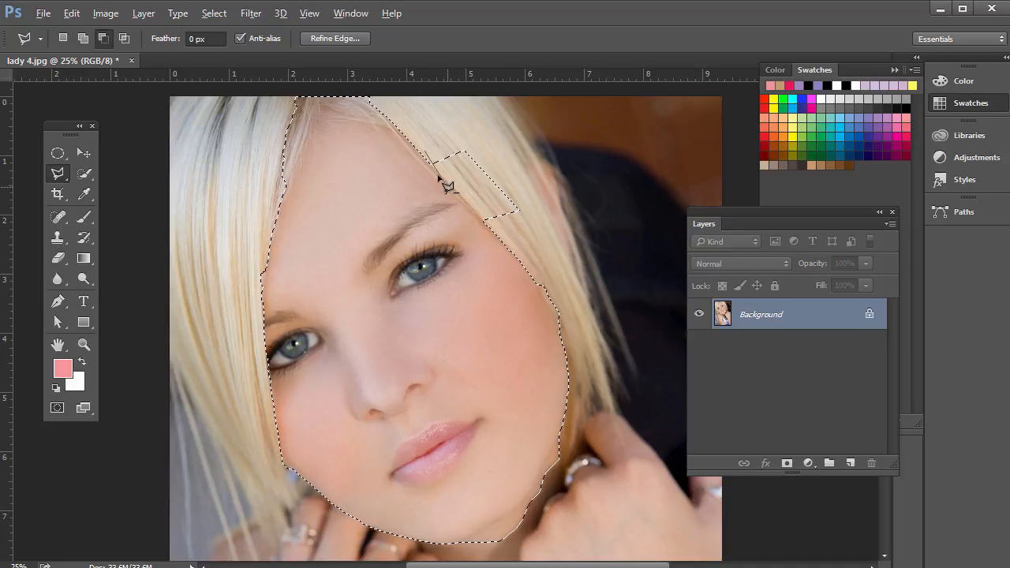
click(495, 231)
click(580, 233)
double_click(463, 117)
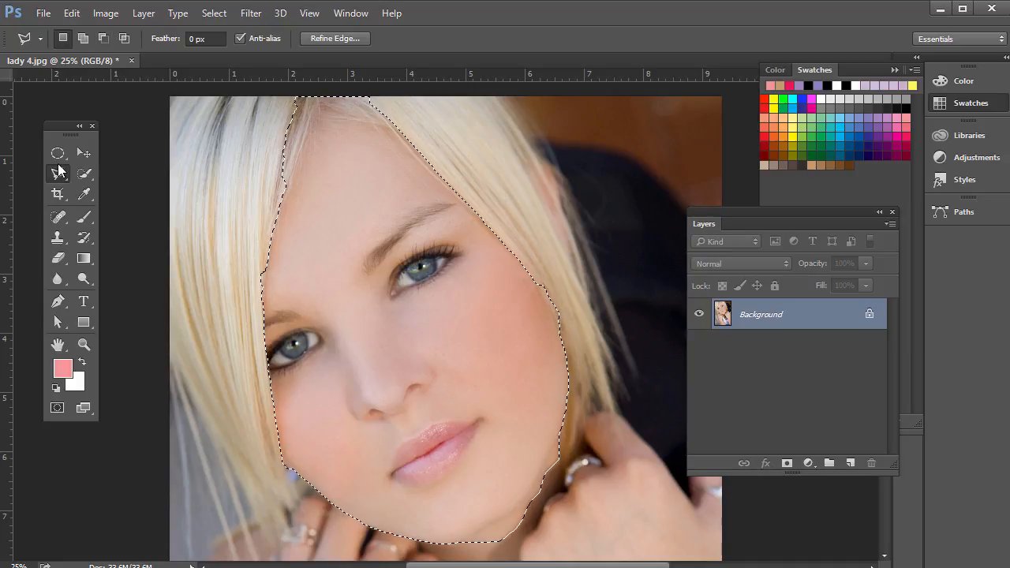
Deselect the face and switch the marquee tool back to the Rectangular Marquee Tool
click(214, 13)
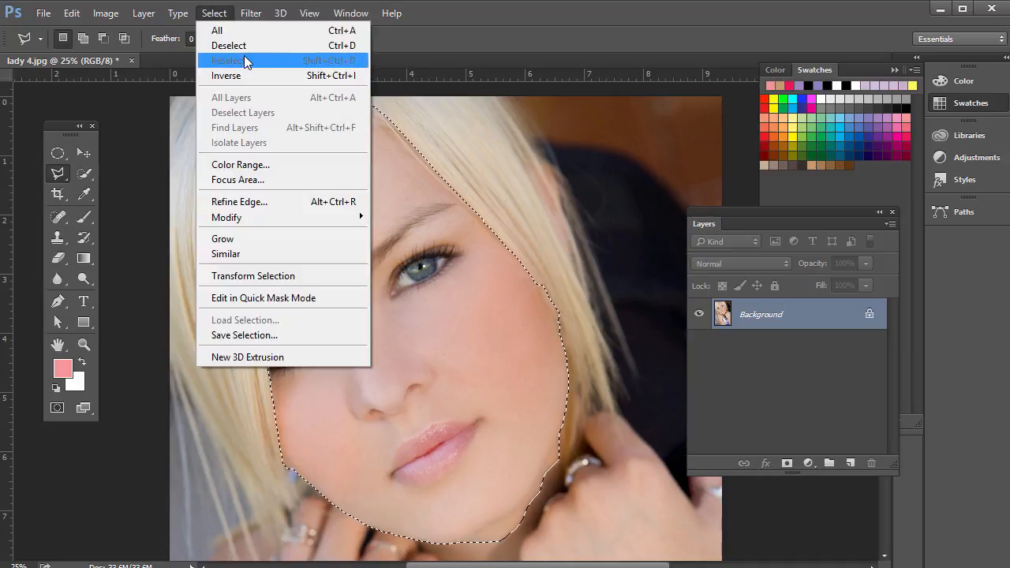
click(324, 45)
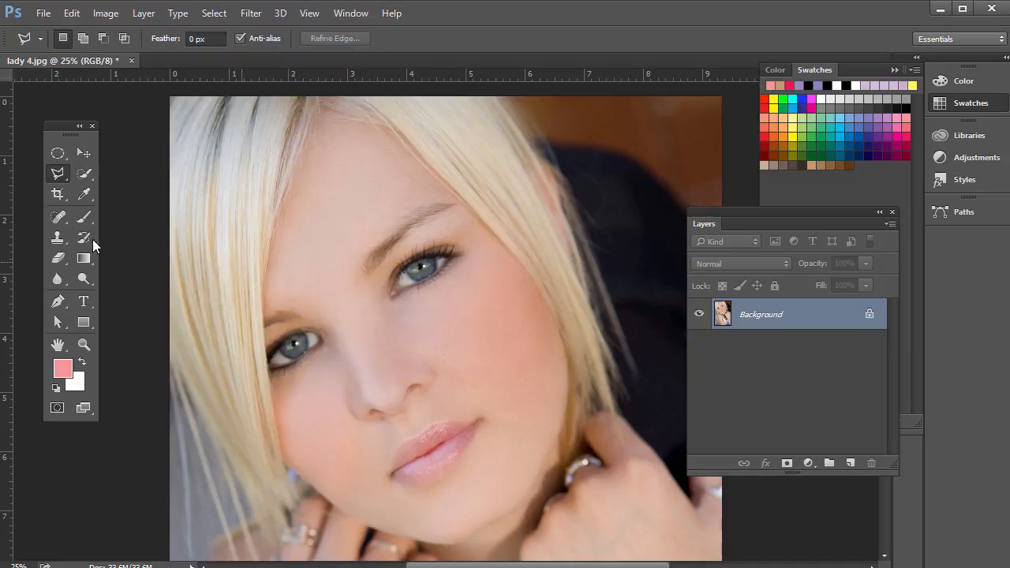
click(58, 154)
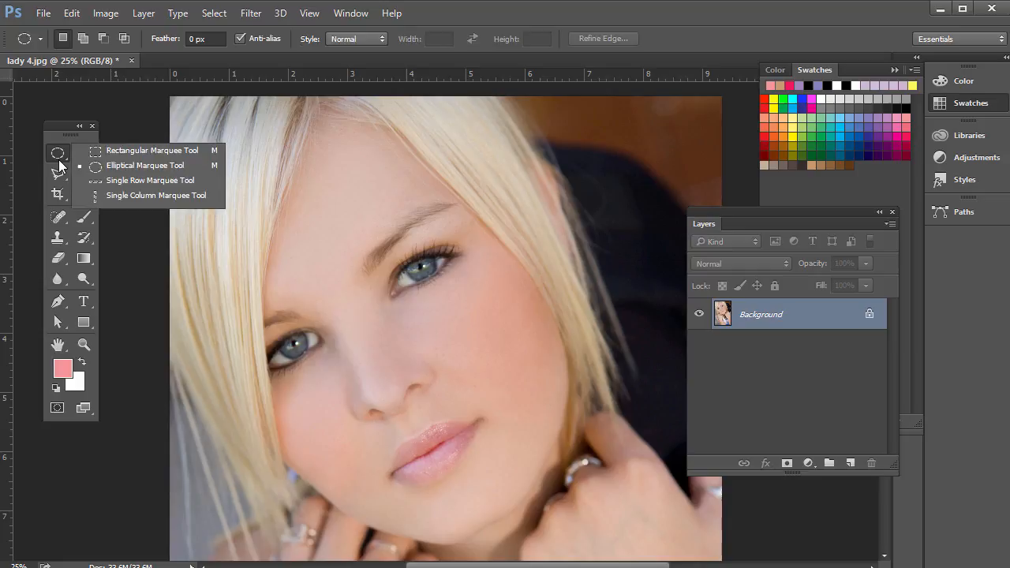
click(127, 153)
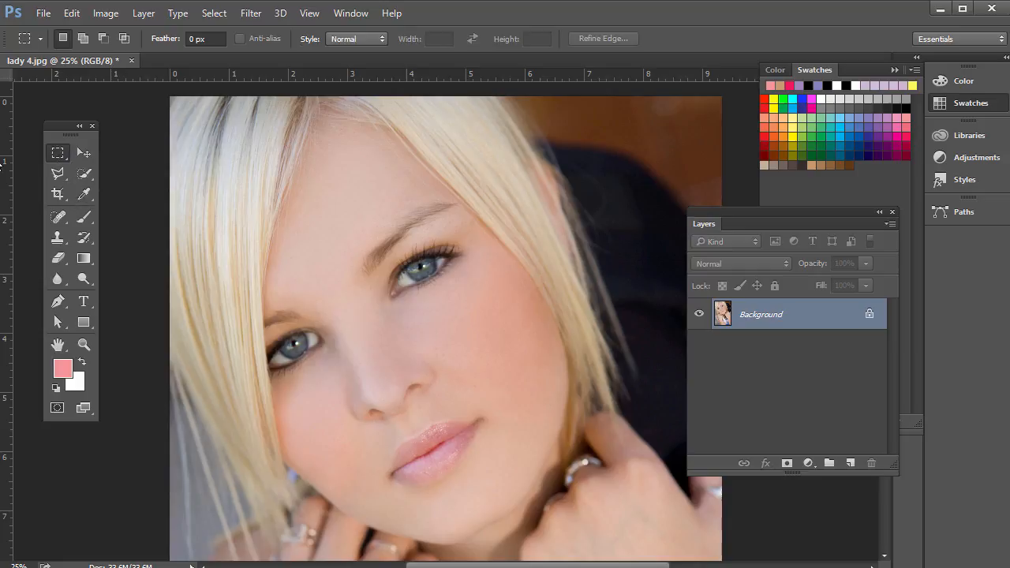
Try to move the locked Background layer with the Move tool
click(85, 153)
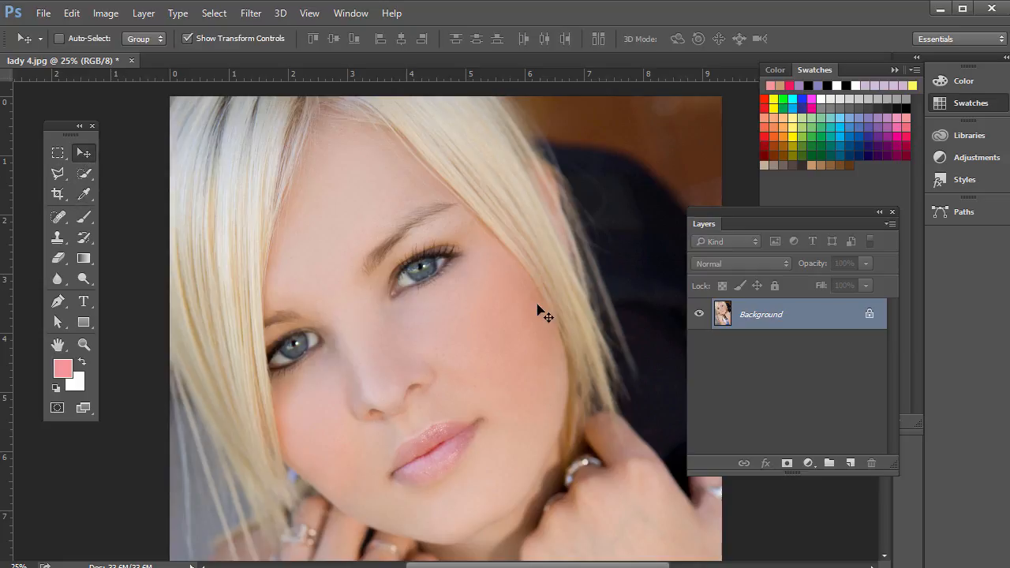
drag(458, 286, 517, 268)
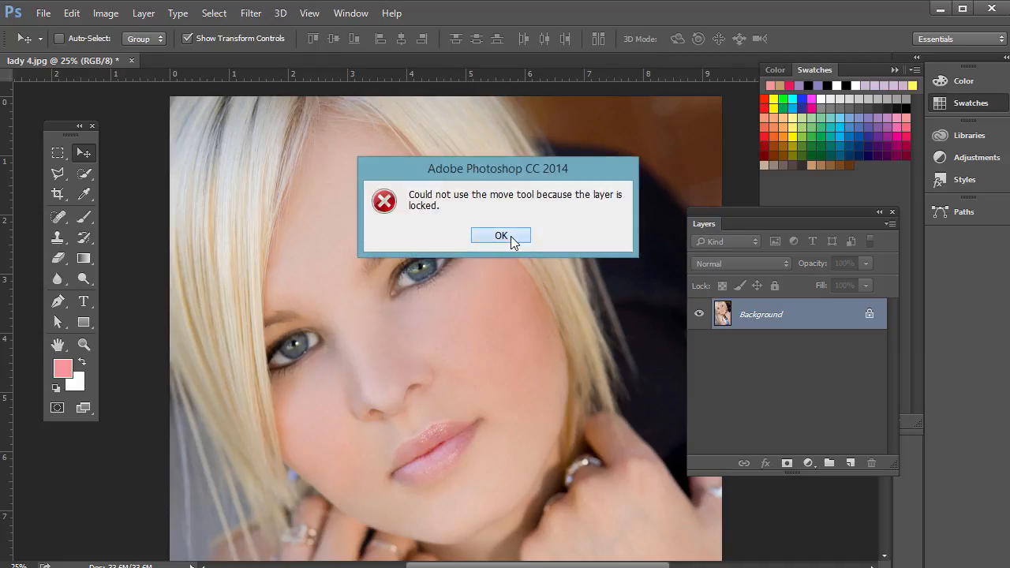
click(511, 236)
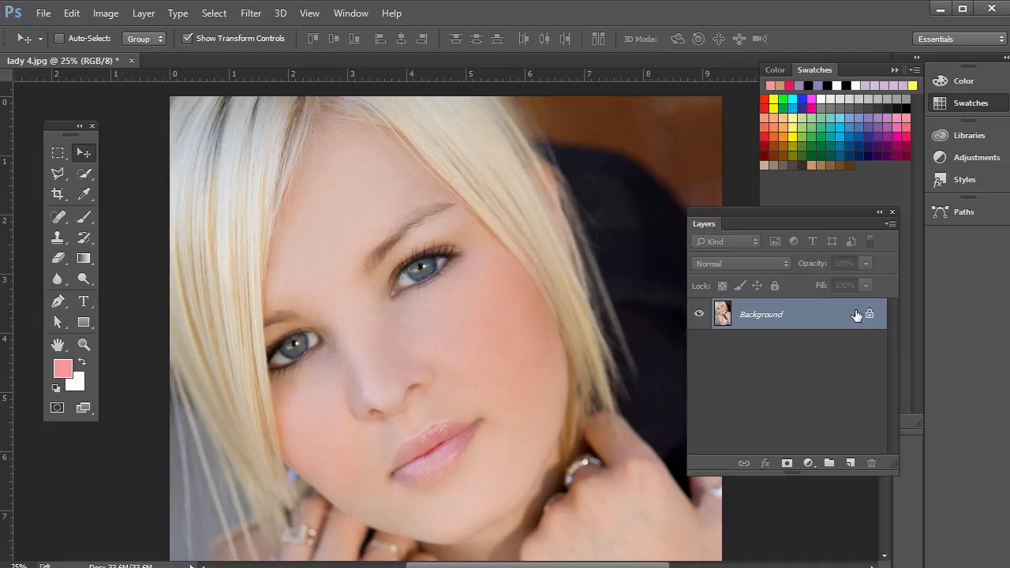
Duplicate the Background layer and move the copy slightly upward on the canvas
key(ctrl+j)
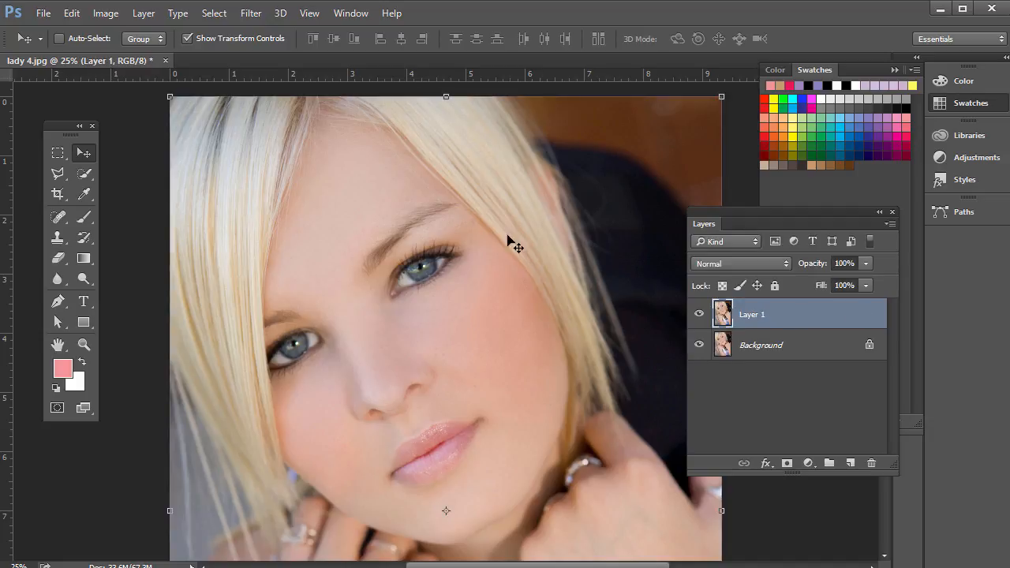
drag(534, 153, 439, 316)
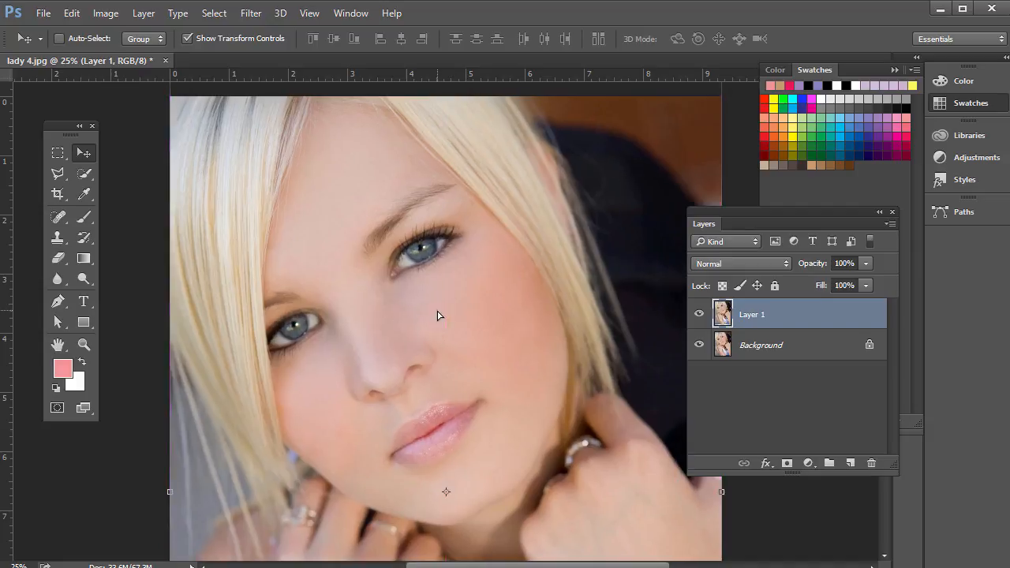
Pull the crop frame's upper-right corner inward with the Crop Tool and look at the width, height and resolution options
click(58, 197)
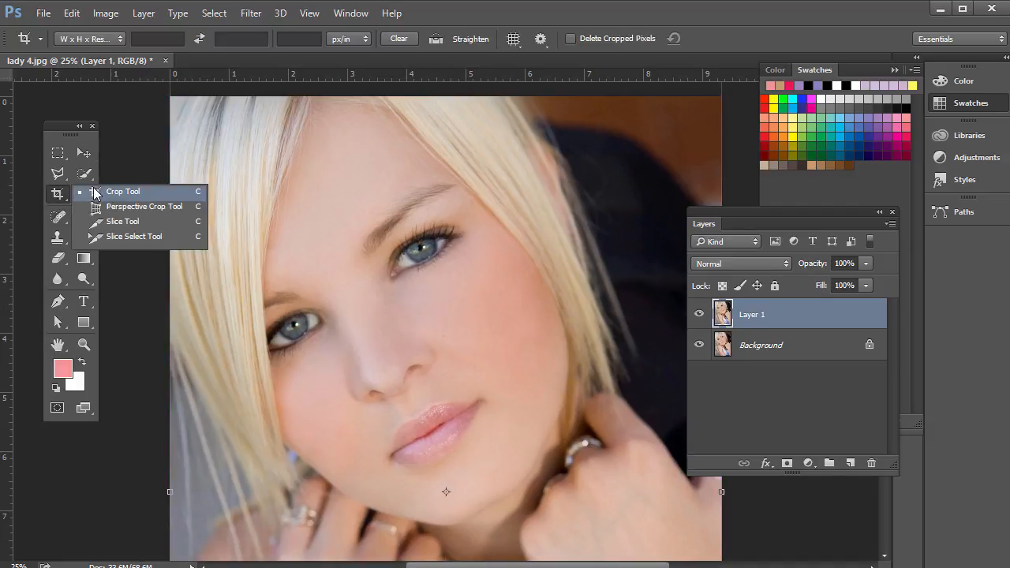
click(94, 193)
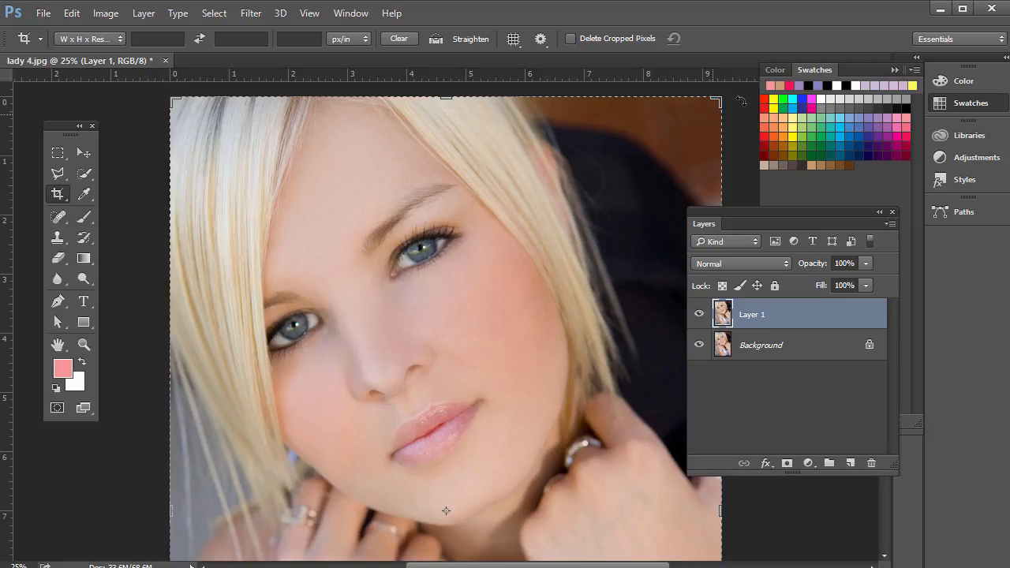
drag(716, 101, 675, 132)
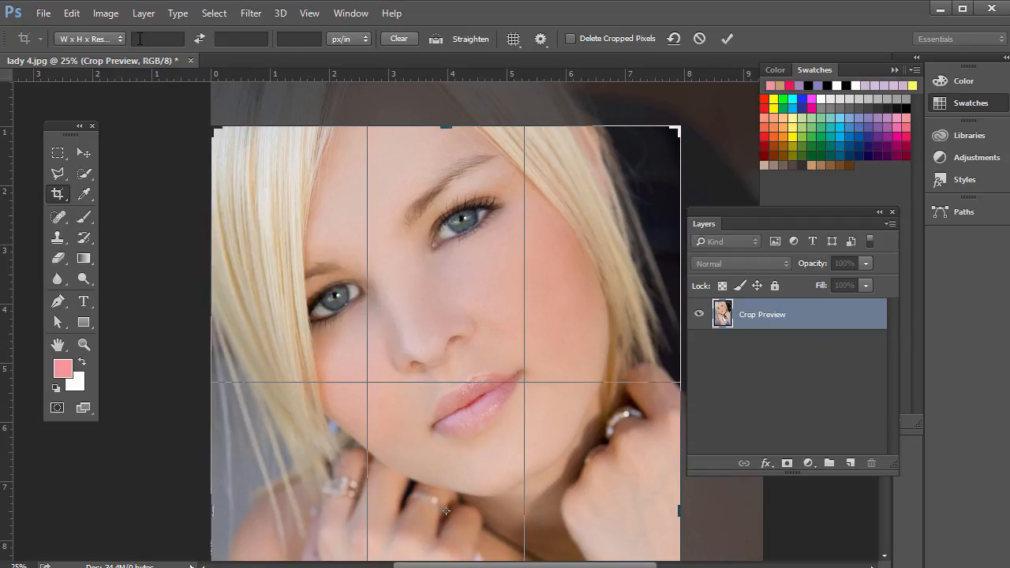
click(142, 38)
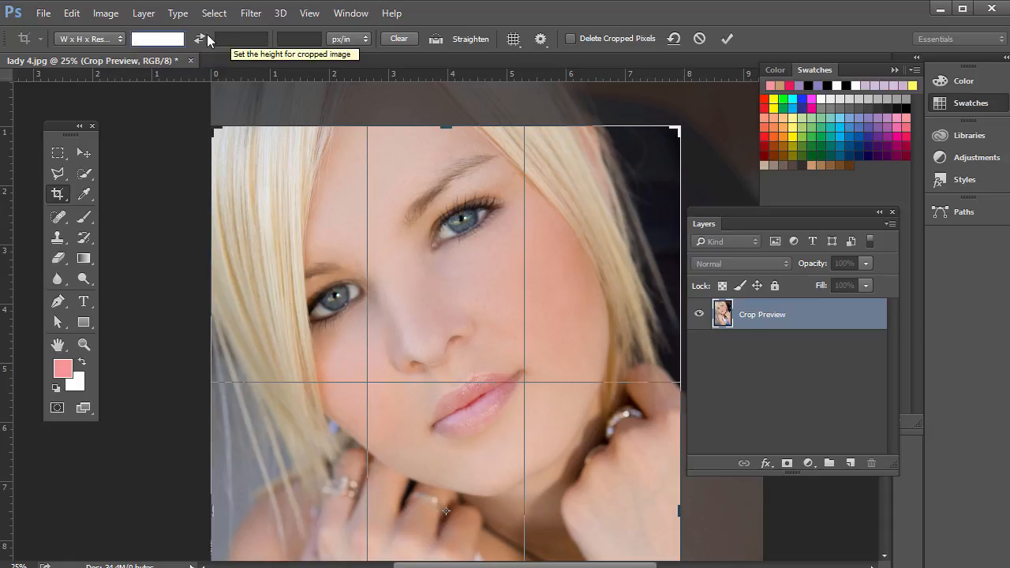
click(229, 34)
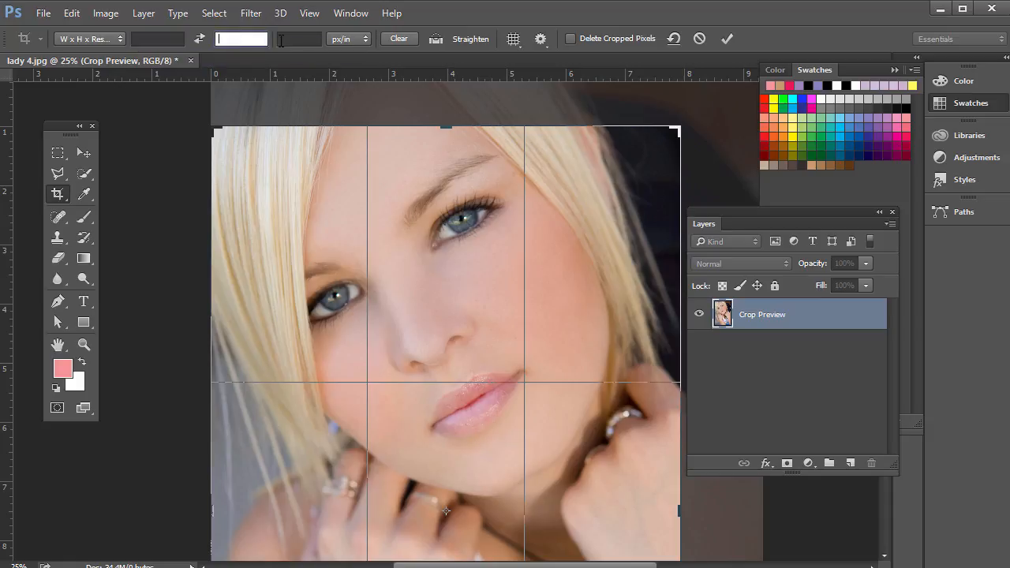
click(281, 39)
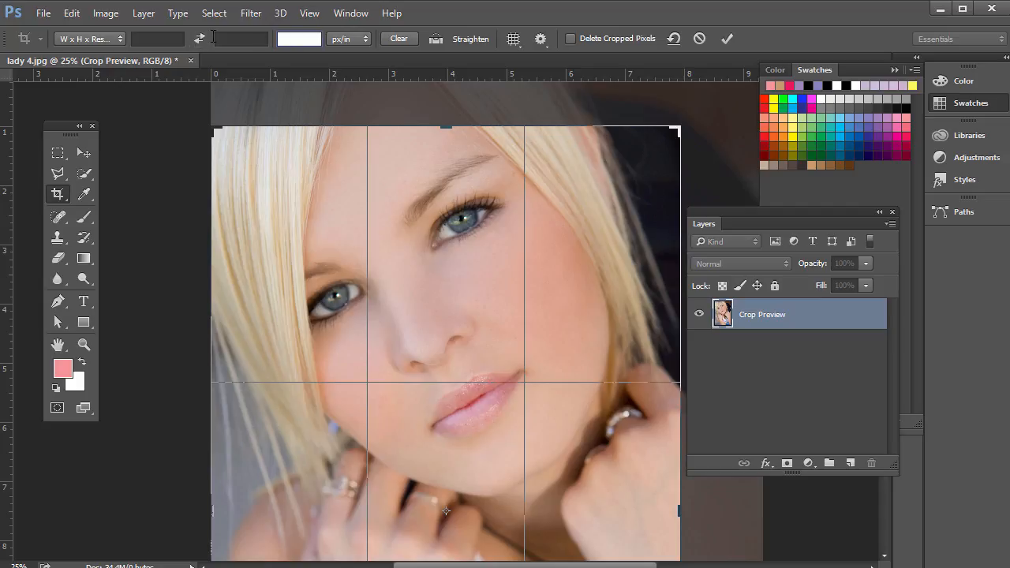
Extend the crop frame sideways beyond the photo to widen the canvas to about 11.8 inches, and apply the crop
drag(675, 135, 790, 96)
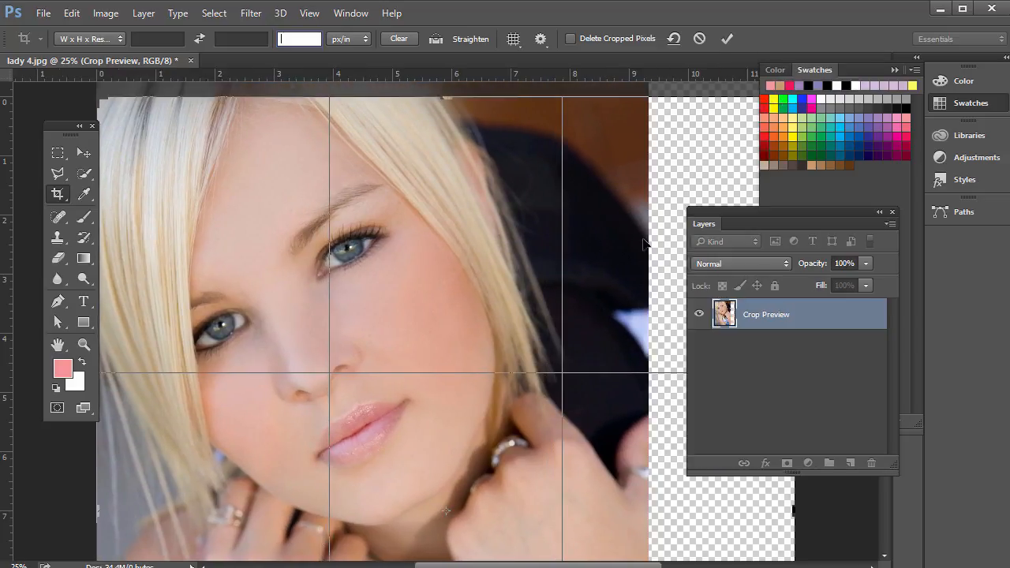
key(Return)
key(ctrl+j)
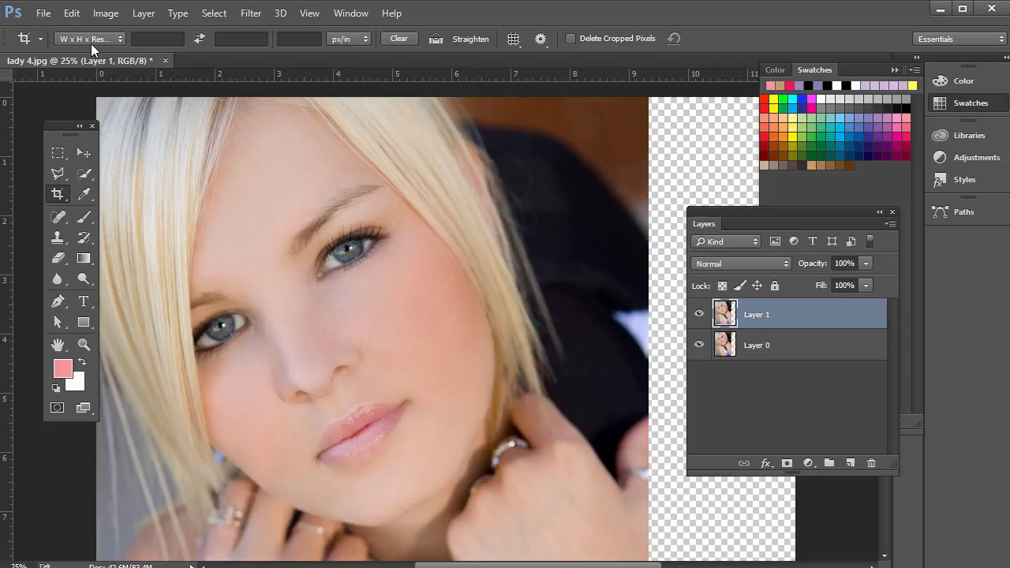
Examine the Canvas Size settings in pixels with the anchor at middle left, and close without applying them
click(94, 15)
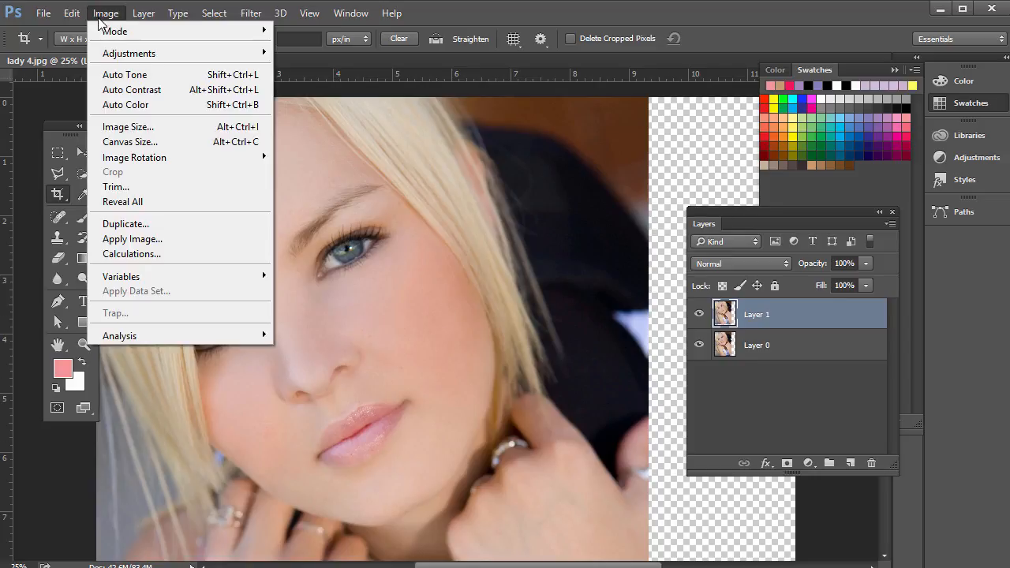
click(141, 140)
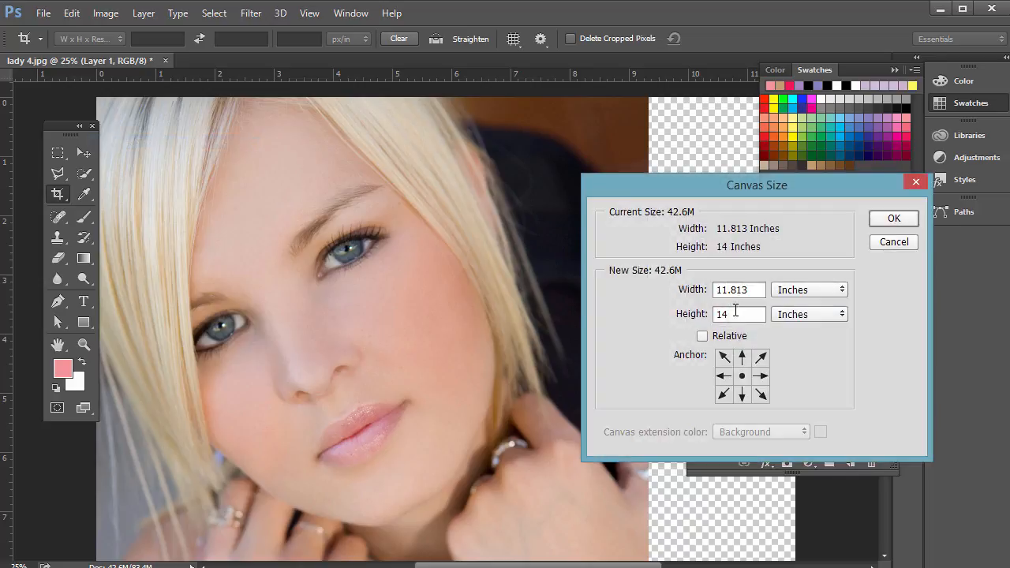
click(792, 293)
click(799, 324)
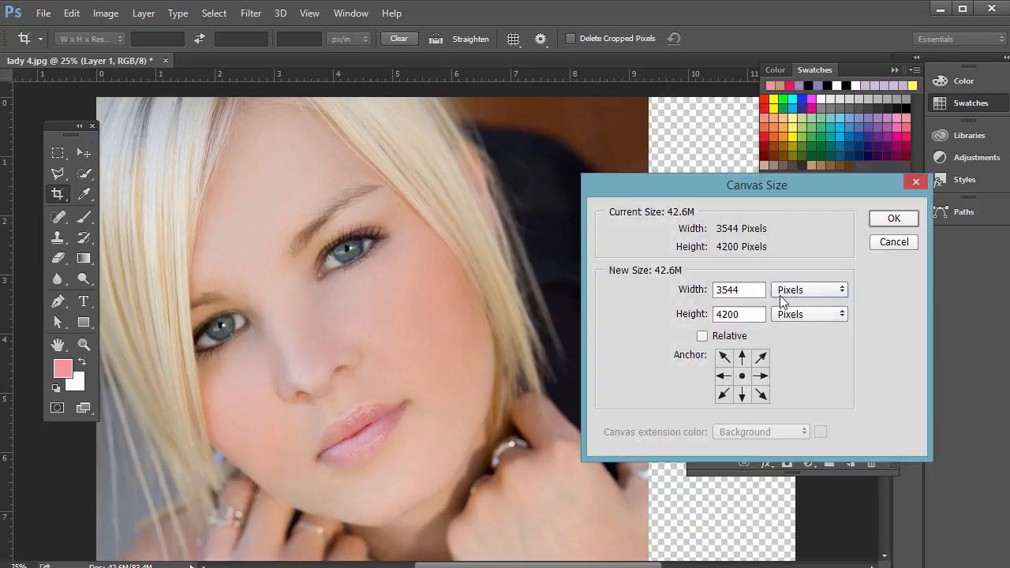
double_click(728, 290)
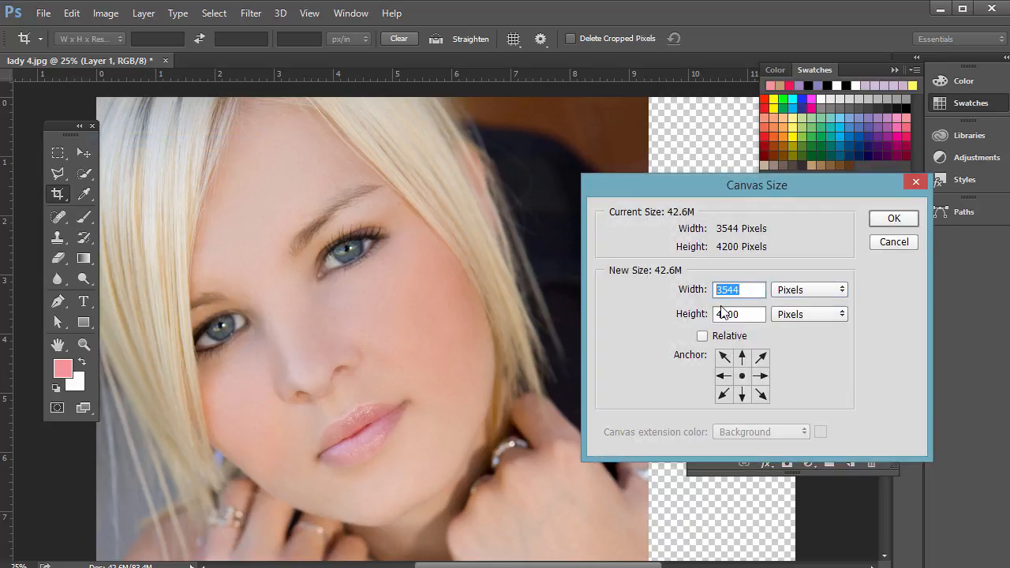
click(724, 377)
drag(745, 291, 694, 289)
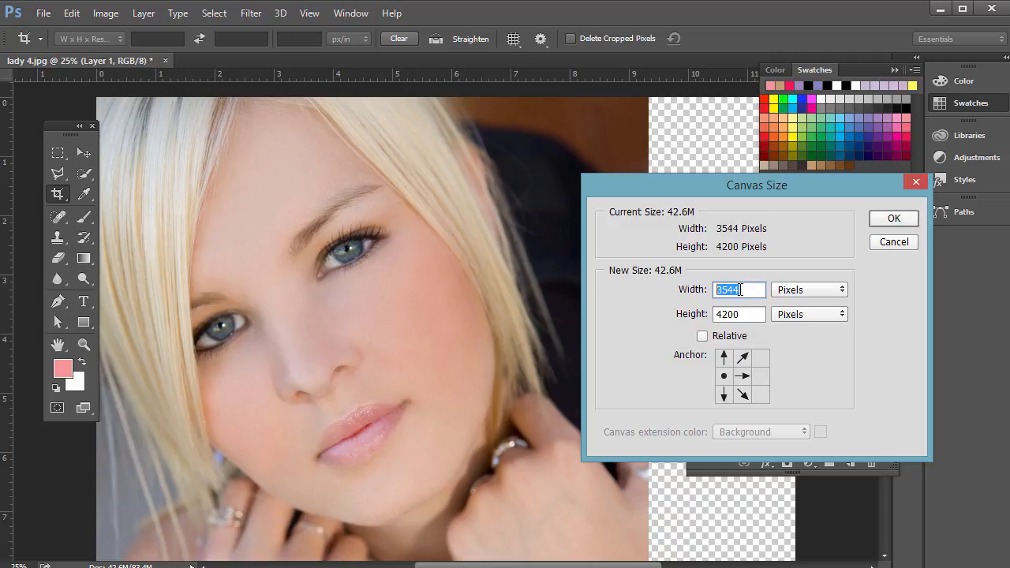
click(895, 244)
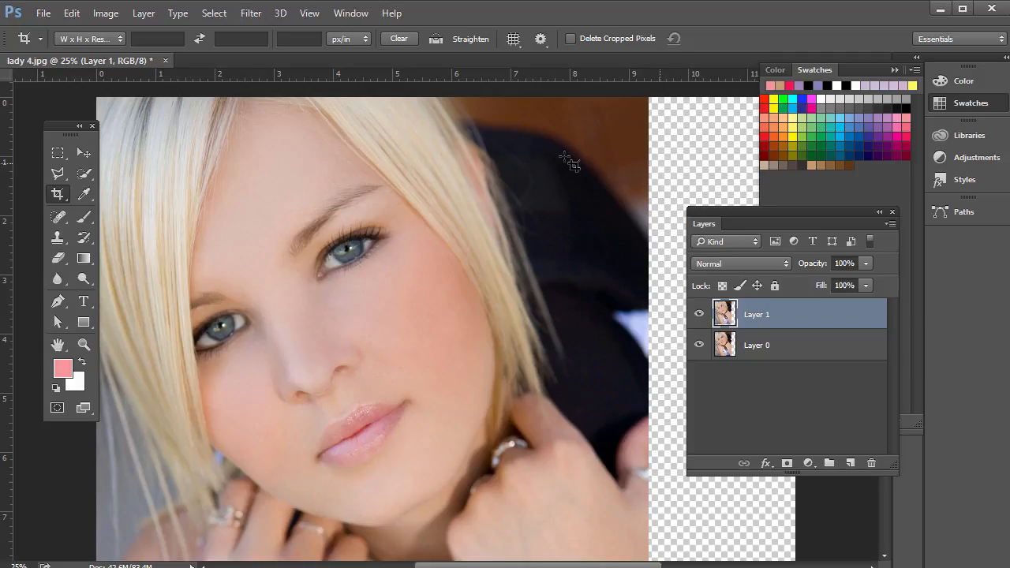
Examine the width, height and resolution settings in Image Size and close without applying them
click(102, 15)
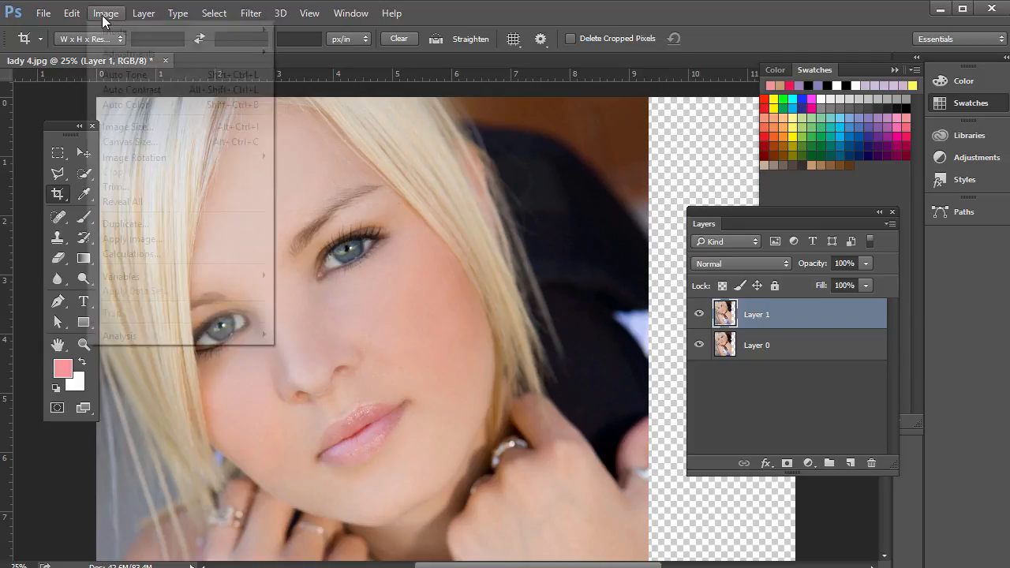
click(134, 127)
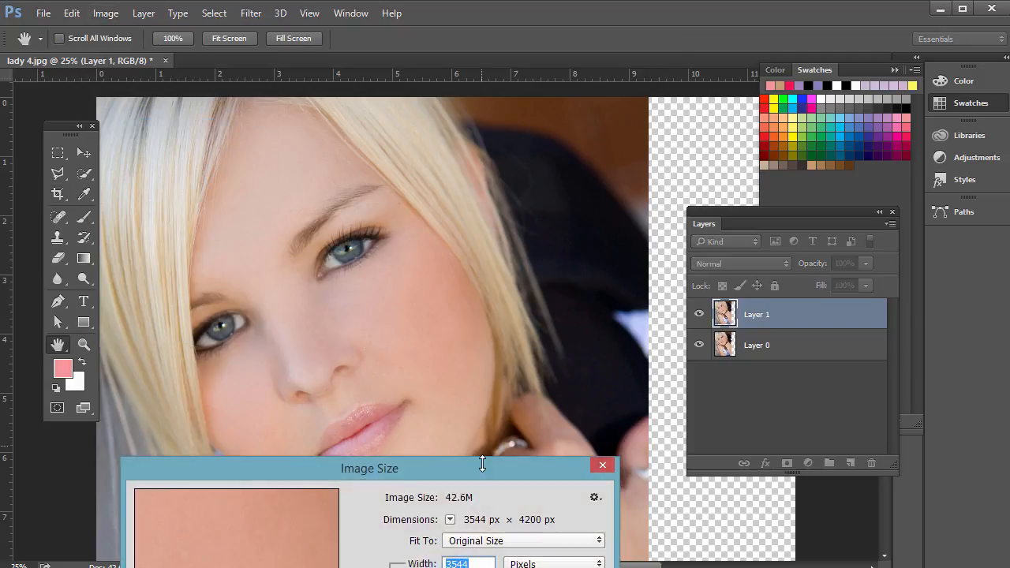
drag(482, 466, 556, 177)
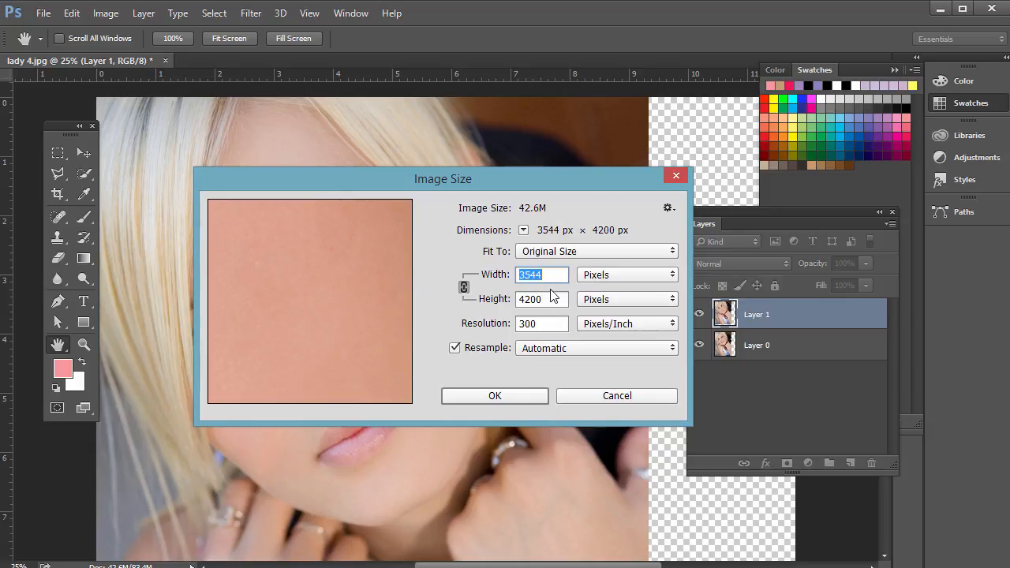
drag(542, 275, 489, 299)
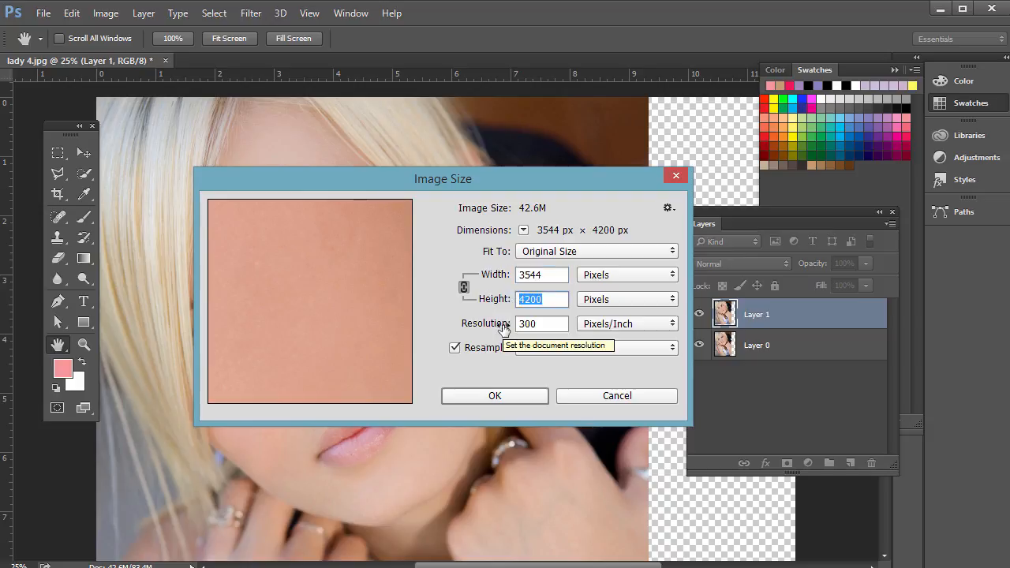
drag(545, 324, 501, 318)
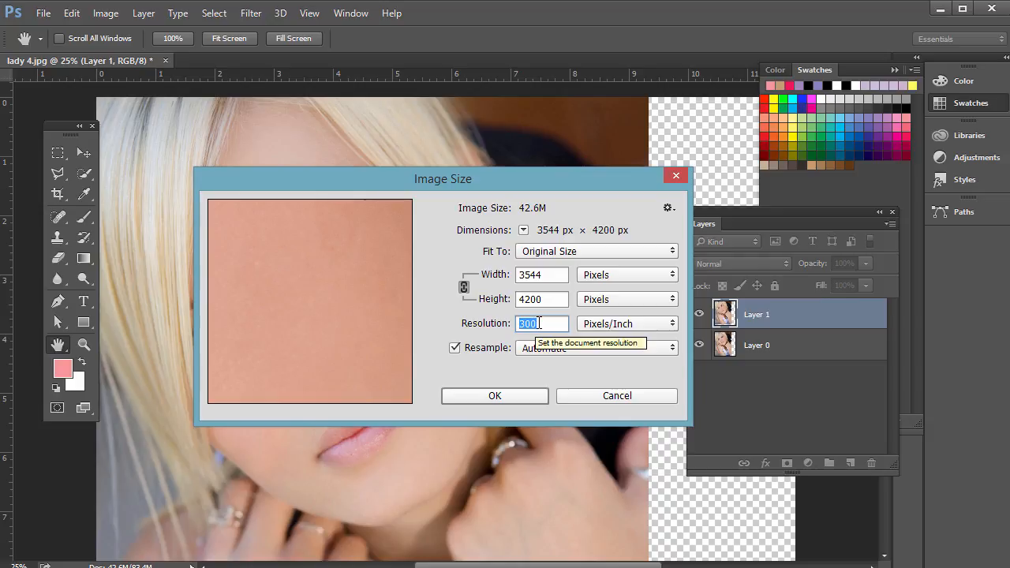
drag(540, 323, 506, 325)
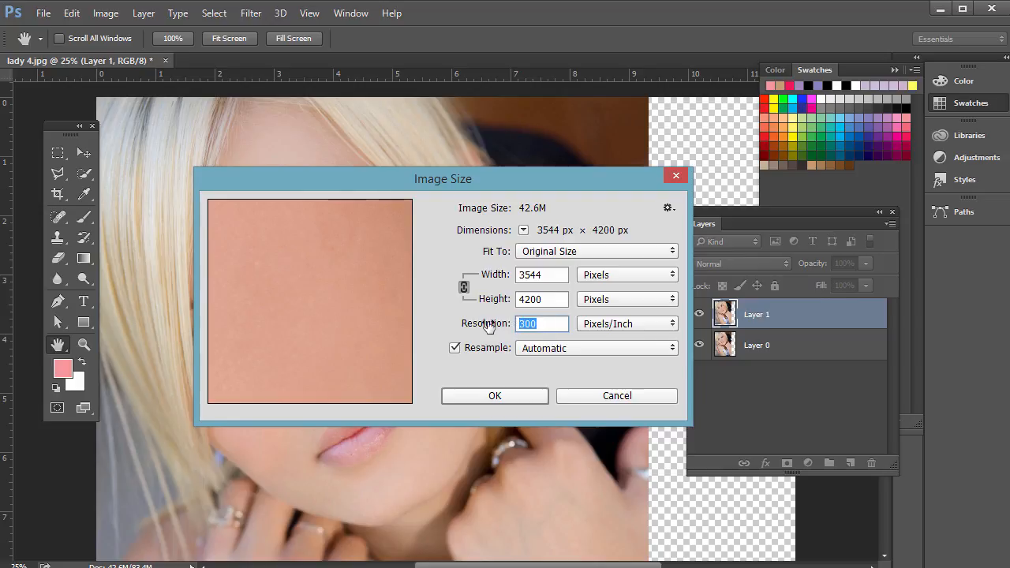
click(618, 398)
key(c)
Sample several skin tones from the forehead, cheek and nose as the foreground color with the Eyedropper Tool
click(90, 196)
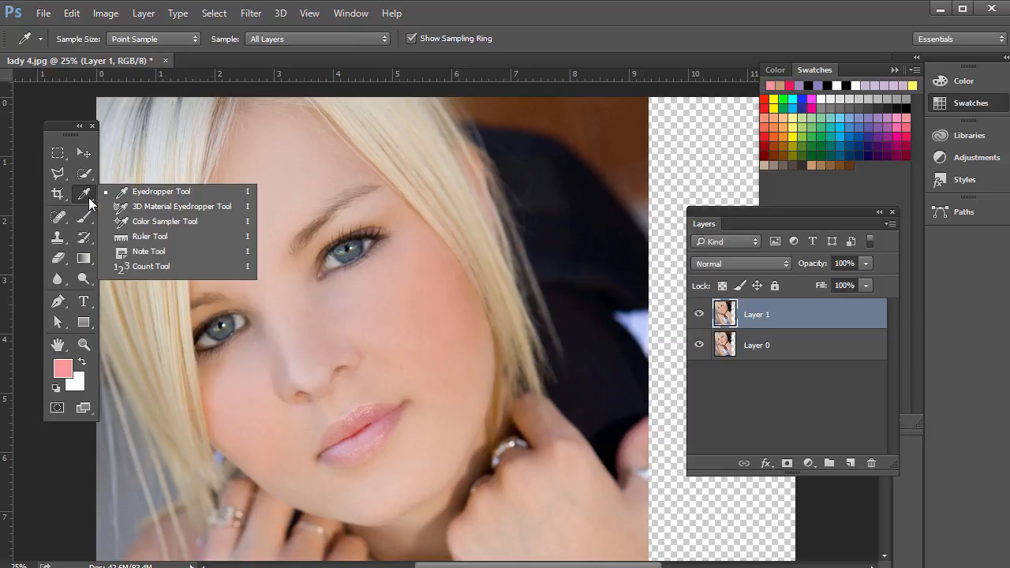
click(151, 194)
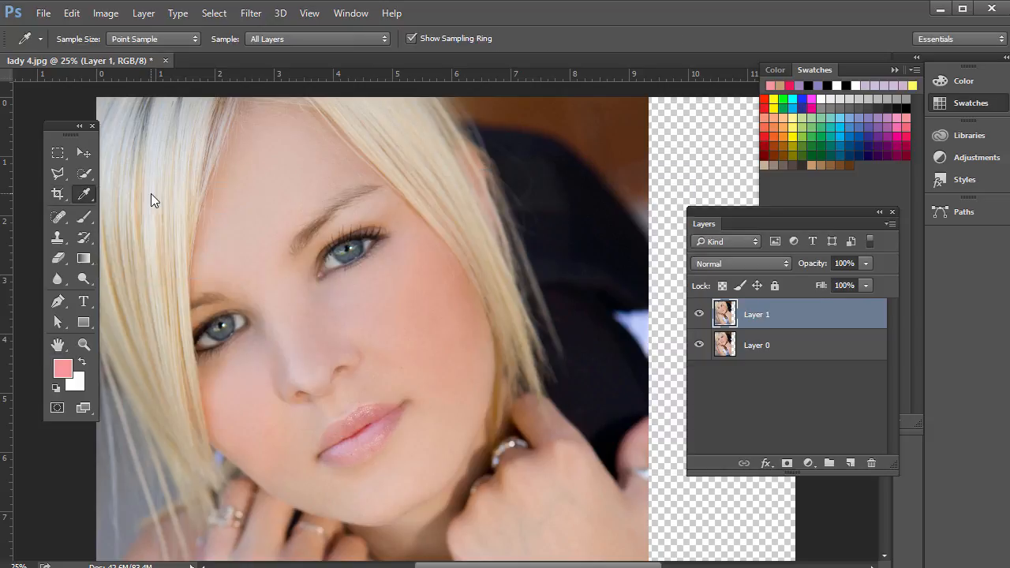
click(293, 193)
click(289, 176)
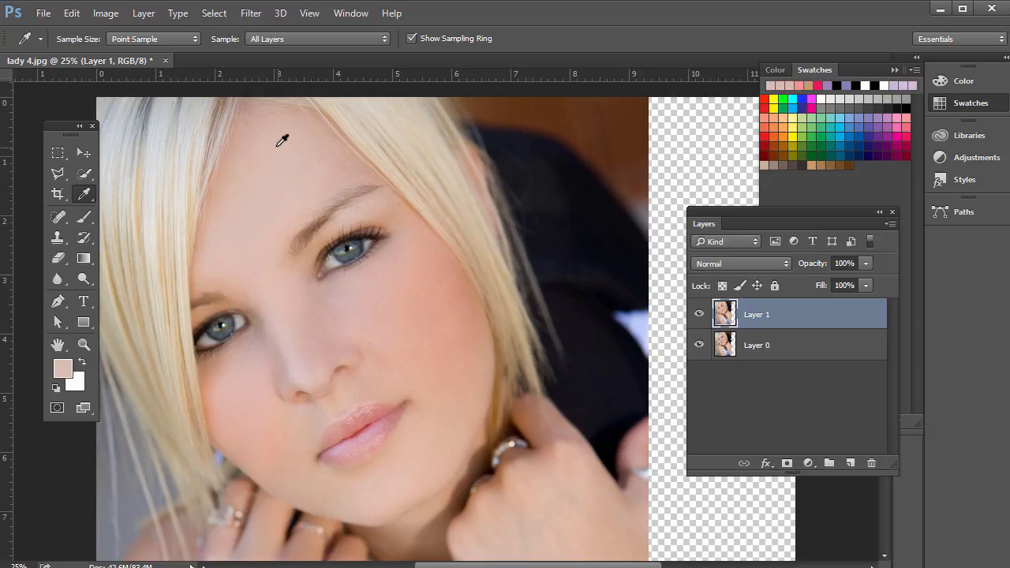
click(283, 141)
click(428, 306)
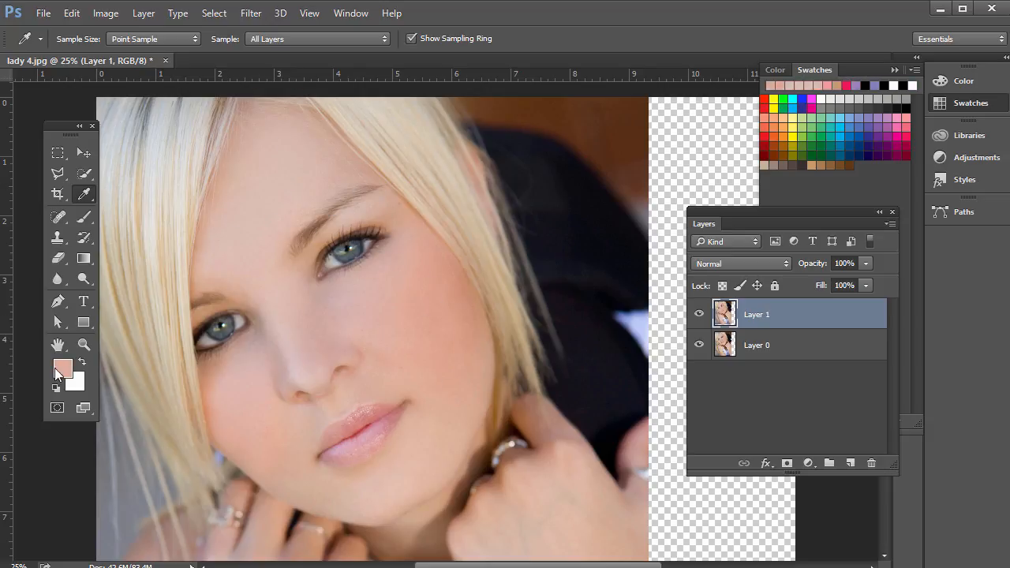
click(255, 183)
click(305, 150)
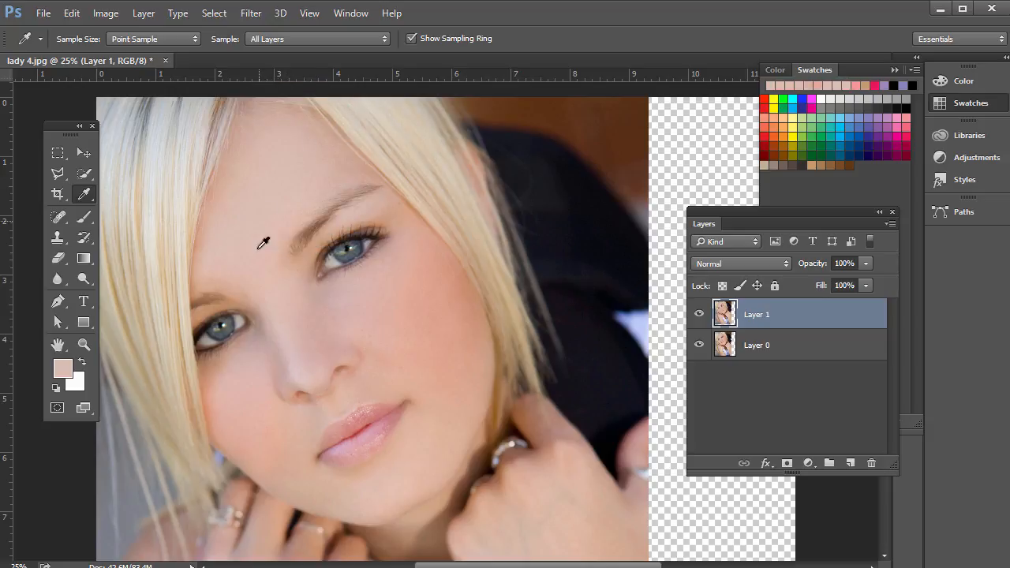
click(354, 355)
Set the background color to a light skin tone sampled from the forehead
click(76, 384)
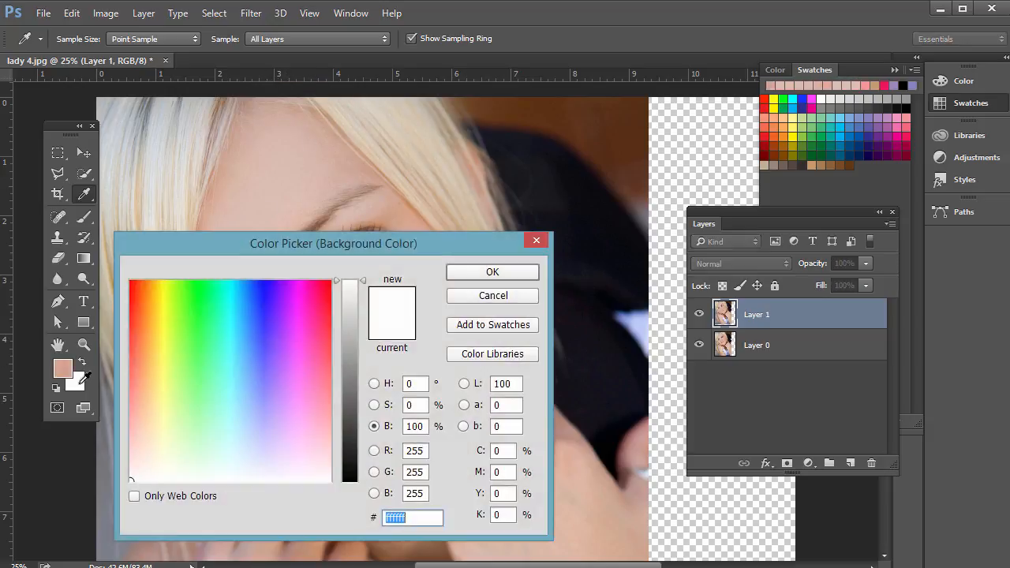
drag(245, 240, 343, 330)
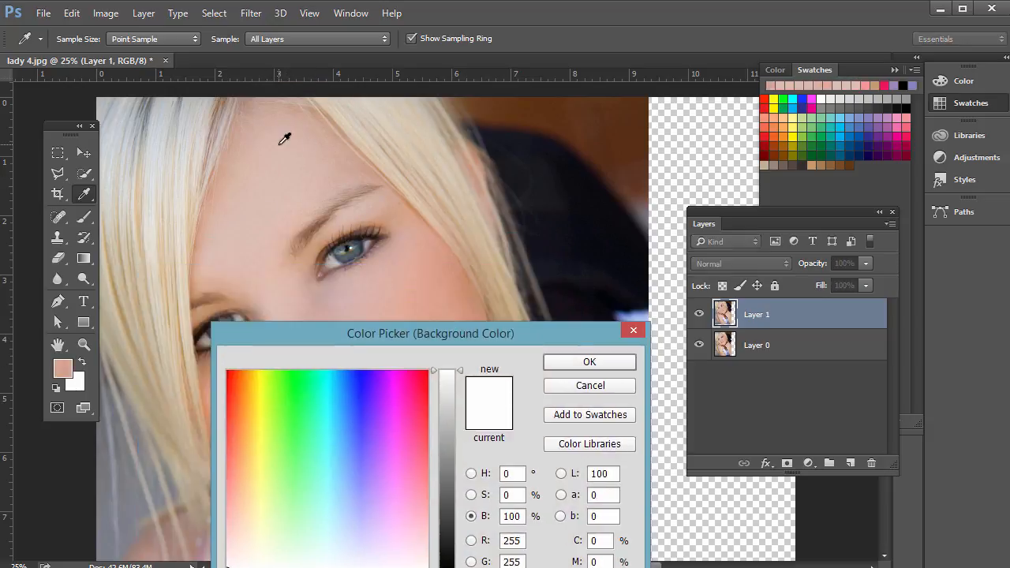
click(255, 198)
click(585, 362)
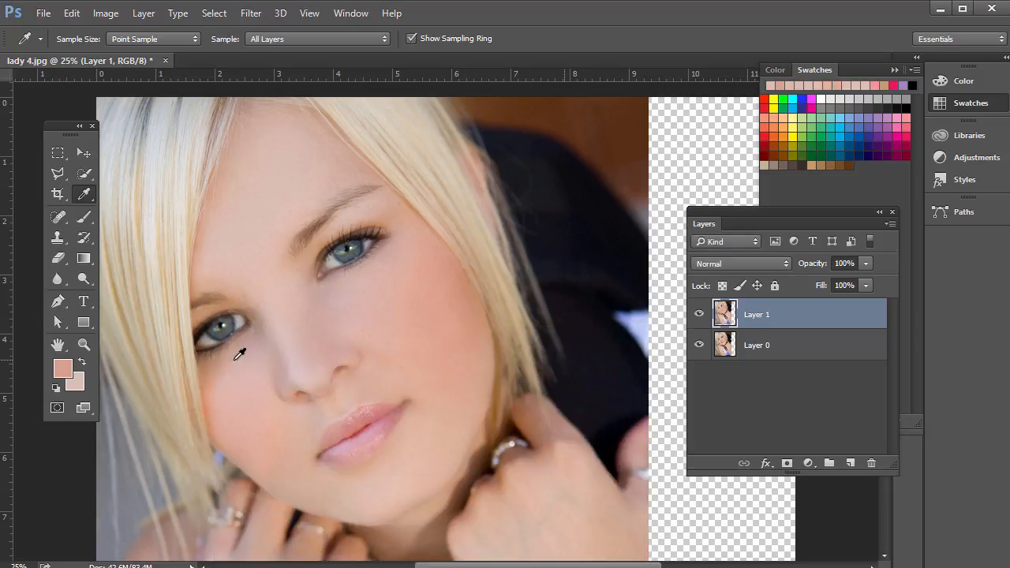
Retouch the skin beside the nose with a short Spot Healing Brush Tool stroke
click(60, 218)
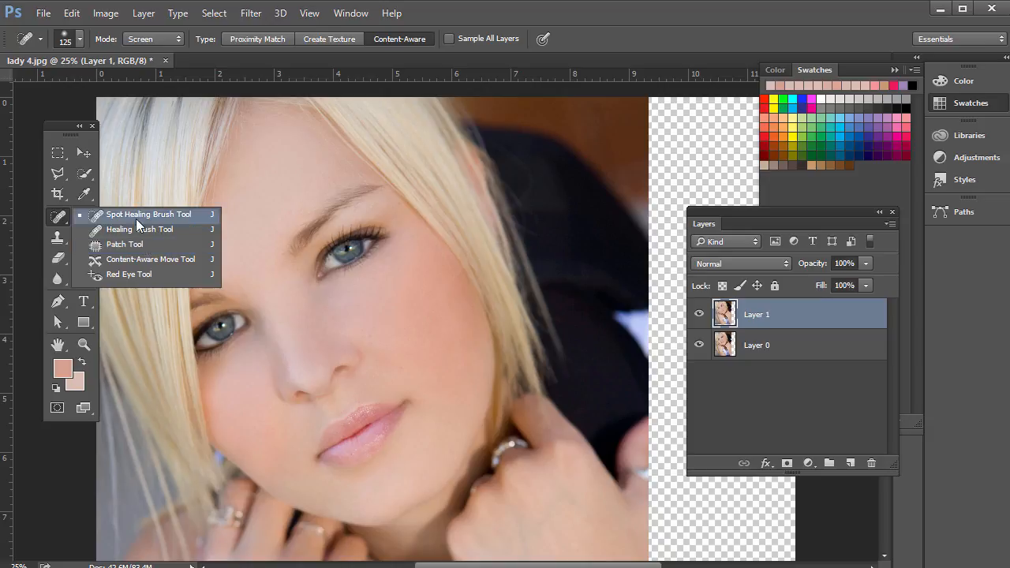
click(139, 214)
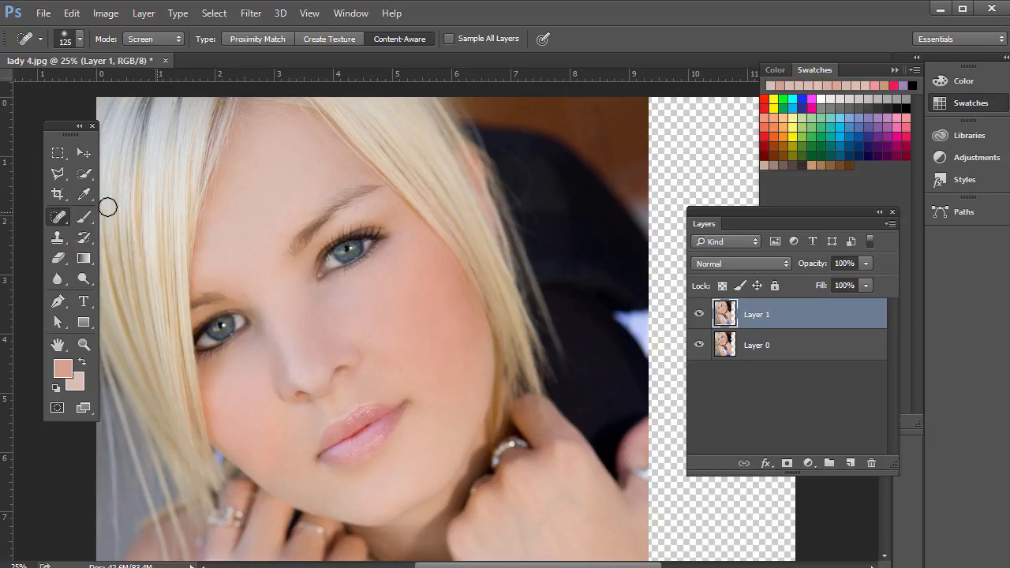
right_click(58, 221)
click(107, 217)
mouse_move(368, 360)
mouse_down()
mouse_move(355, 370)
mouse_move(341, 357)
mouse_up()
Retouch the skin beside the nose with the Healing Brush Tool, using clean cheek skin as the source
right_click(53, 218)
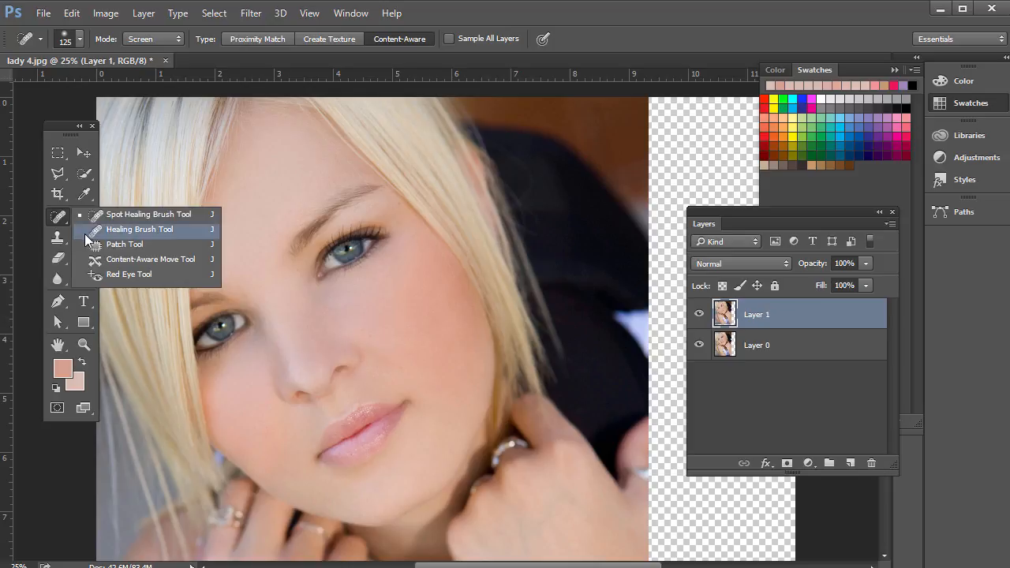
click(138, 229)
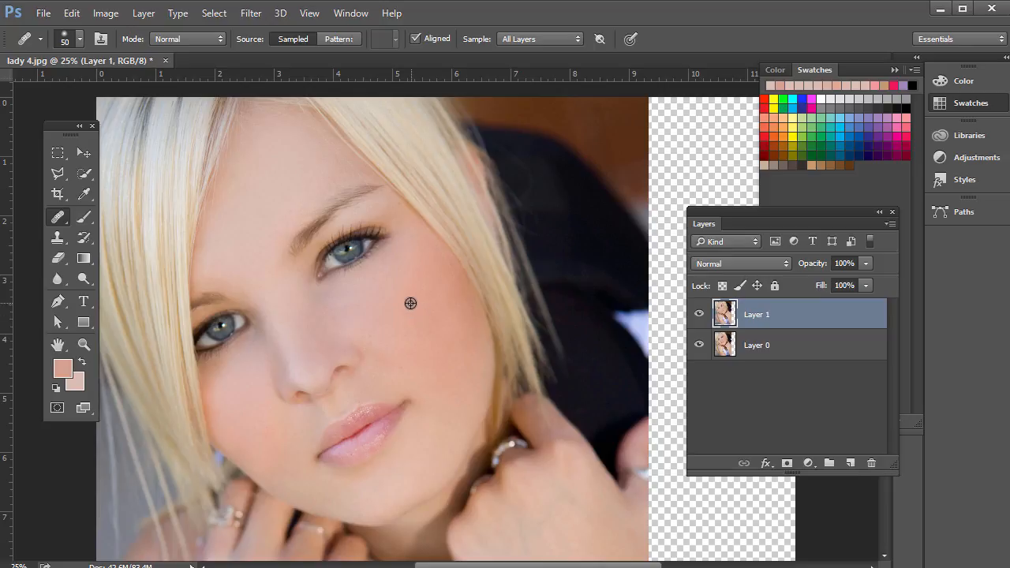
drag(356, 331, 338, 348)
Patch a small round area of the cheek below the eye with nearby skin using the Patch Tool
right_click(56, 219)
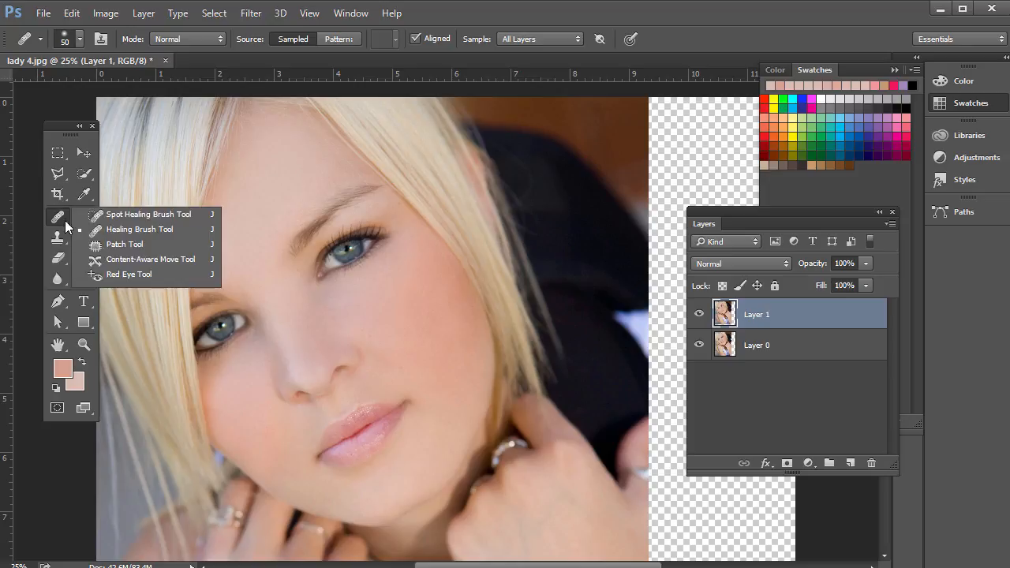
click(55, 219)
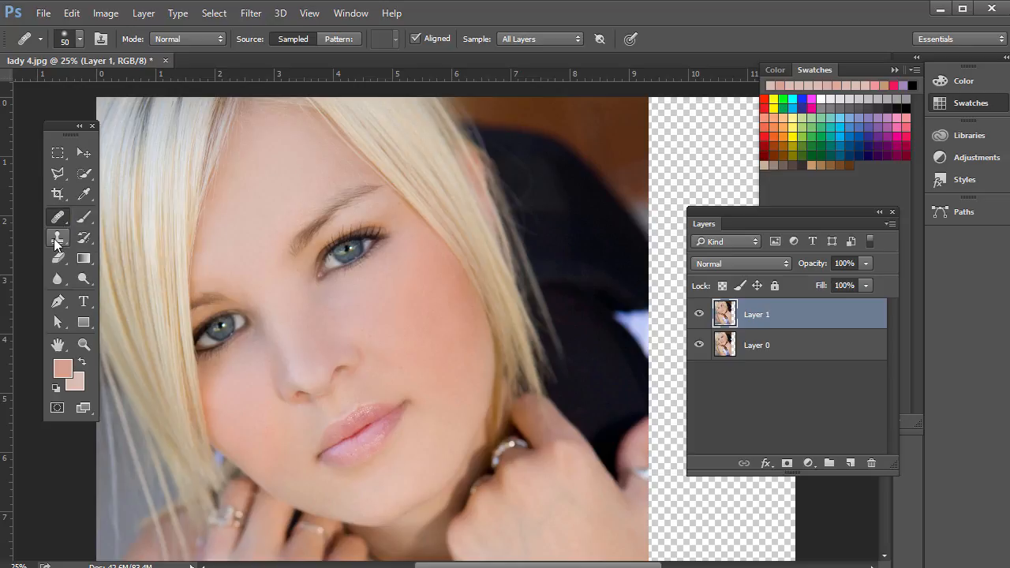
right_click(60, 221)
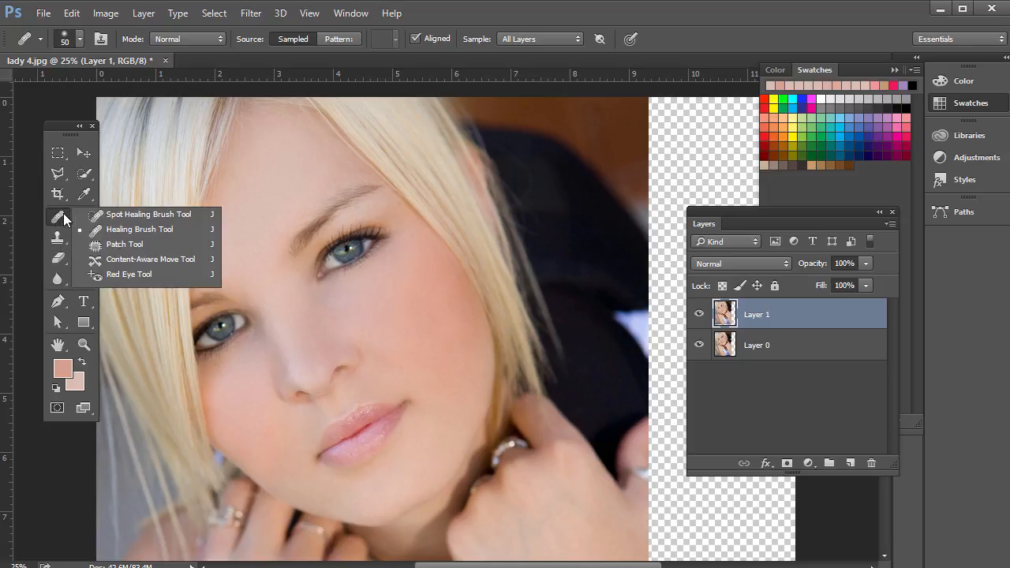
click(111, 245)
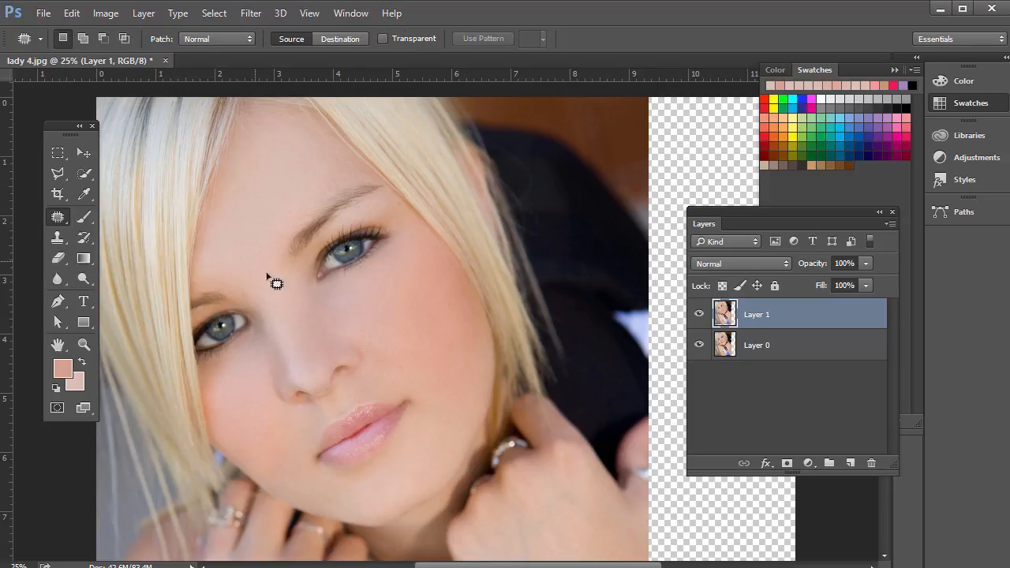
mouse_move(394, 337)
mouse_down()
mouse_move(401, 327)
mouse_move(435, 356)
mouse_move(460, 403)
mouse_up()
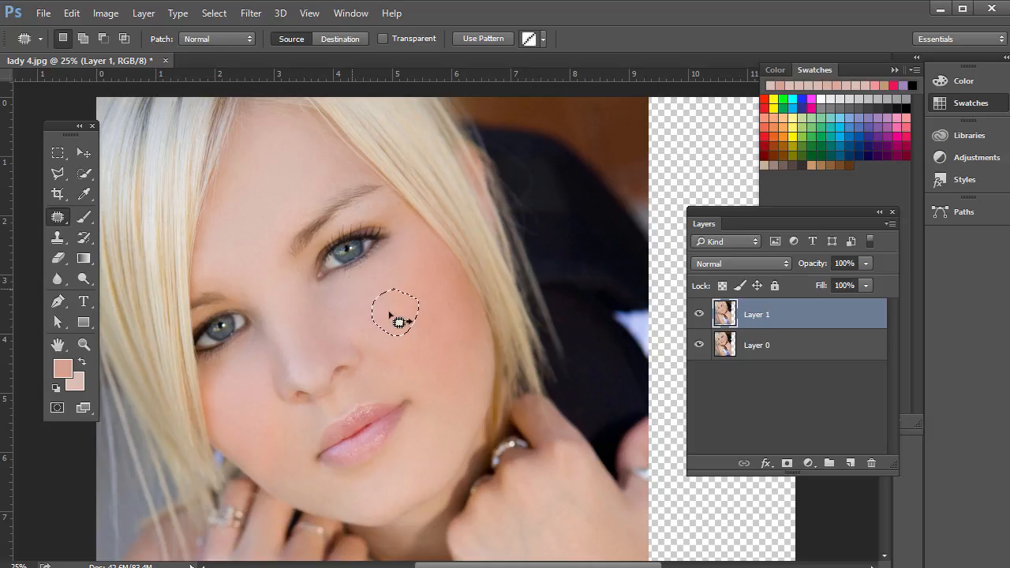
Try fading the patch selection to 56% opacity
click(72, 14)
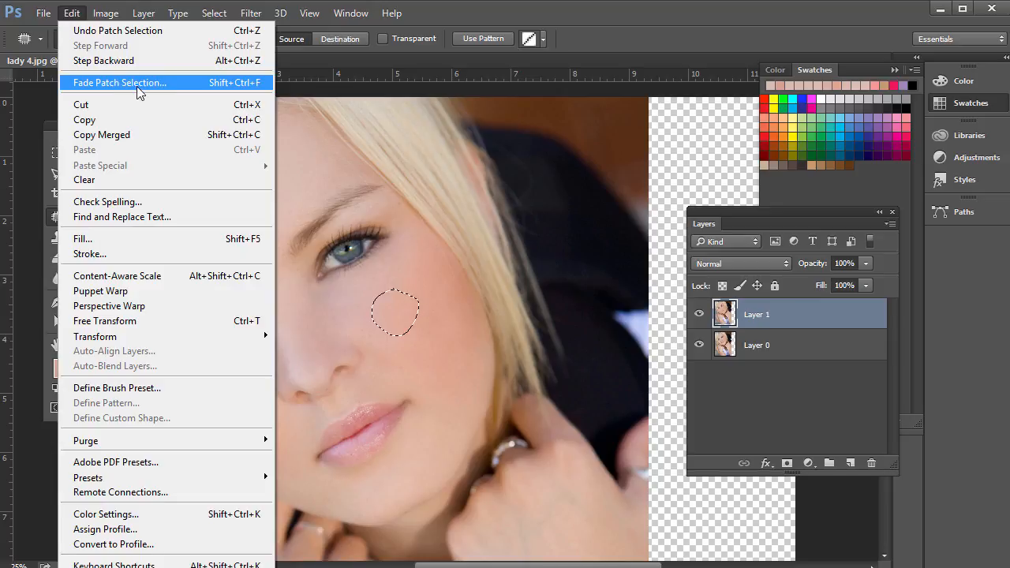
click(112, 83)
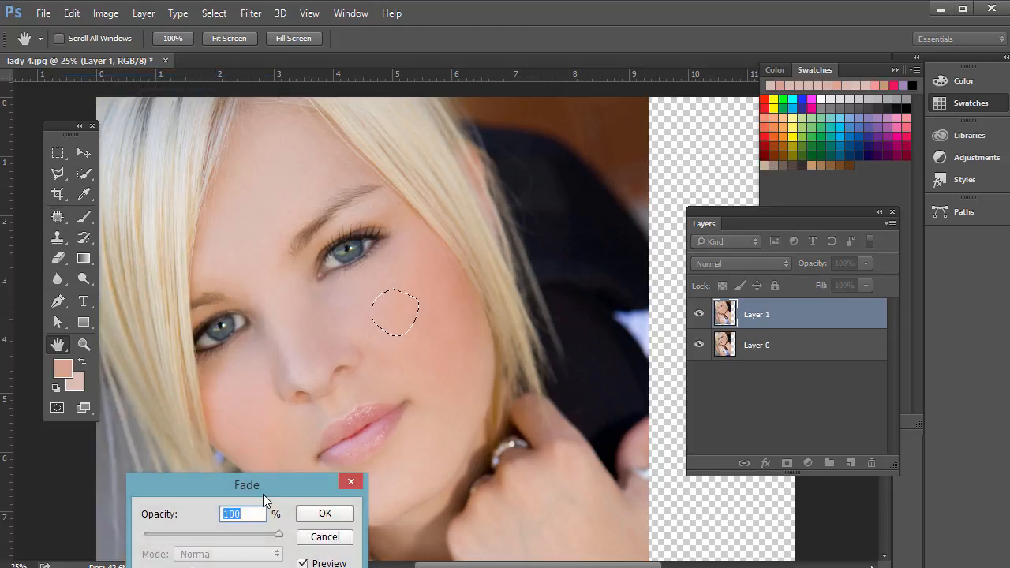
drag(263, 494, 443, 389)
mouse_move(418, 439)
mouse_down()
mouse_move(374, 440)
mouse_move(402, 432)
mouse_up()
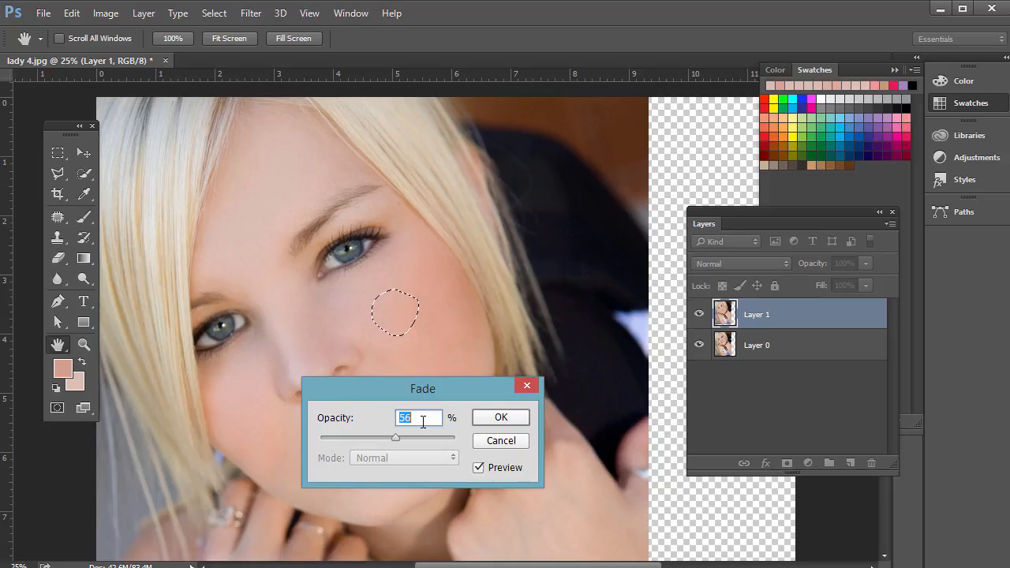
click(487, 440)
Clear the cheek selection, switch to the Brush Tool and add a layer mask to Layer 1
click(58, 153)
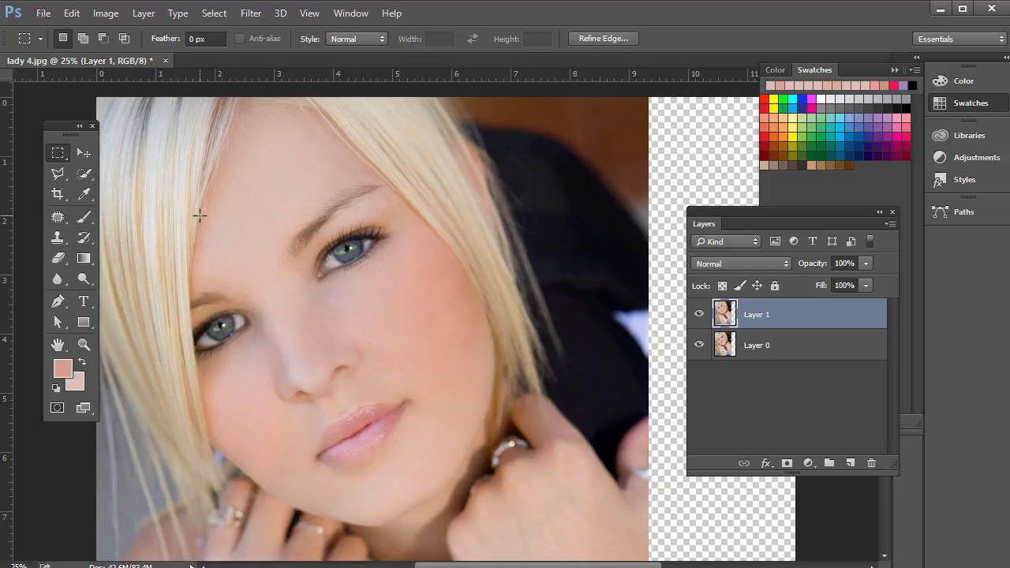
click(83, 217)
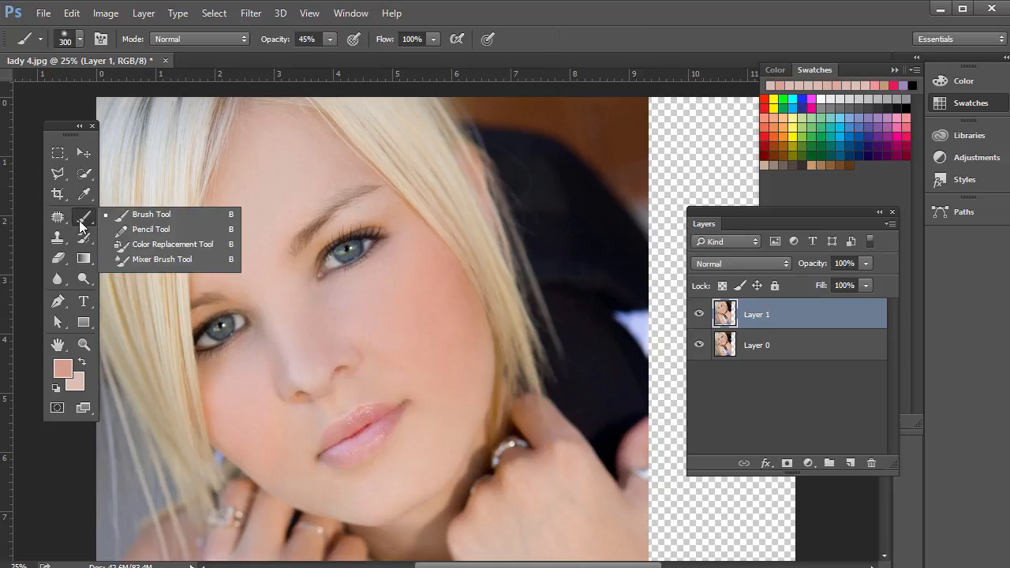
click(153, 215)
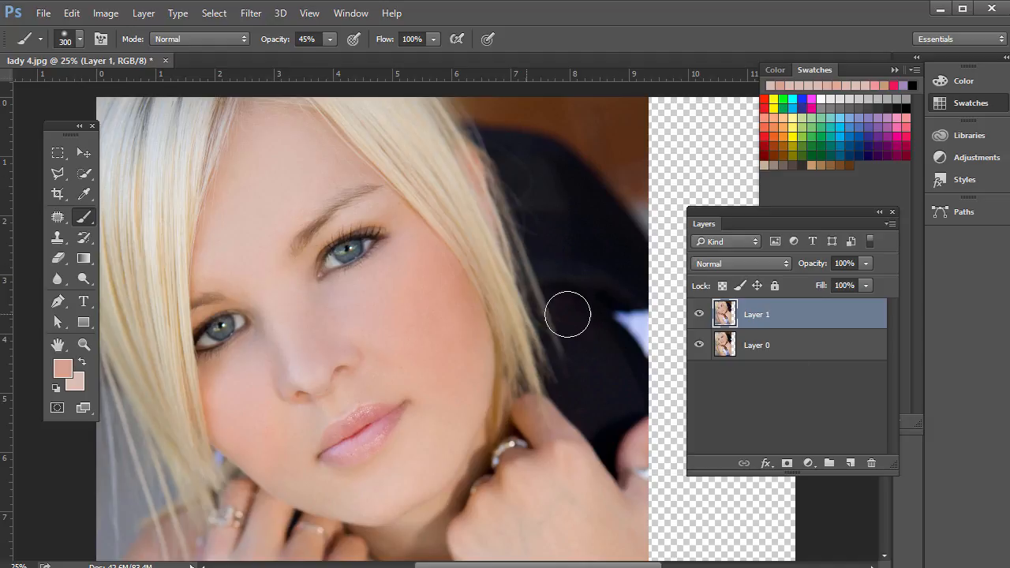
click(787, 464)
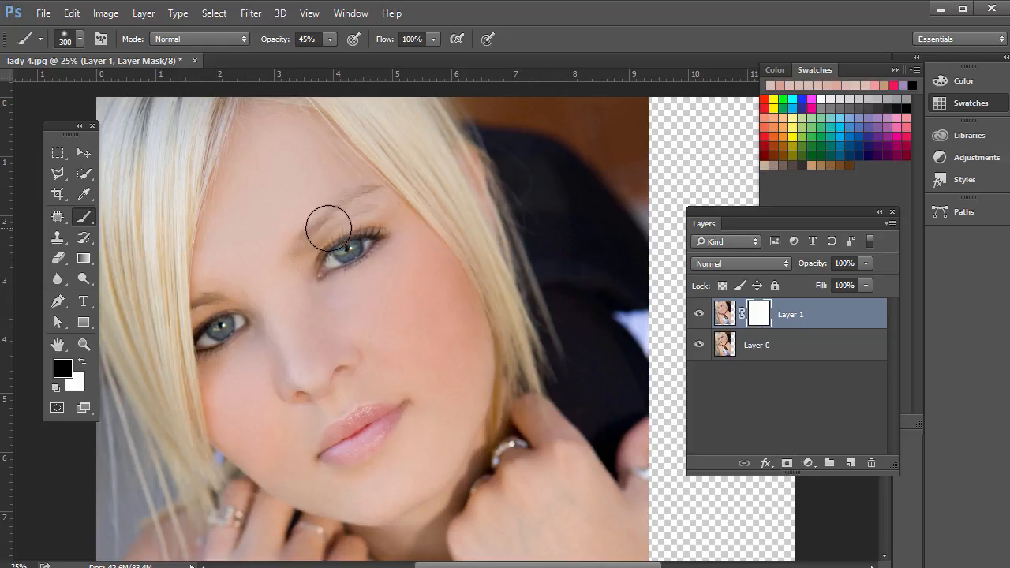
Paint black over the eyes and mouth on Layer 1's mask with the 300 px Brush Tool at 45% opacity
mouse_move(328, 228)
mouse_down()
mouse_move(330, 273)
mouse_move(315, 257)
mouse_move(305, 265)
mouse_move(356, 271)
mouse_up()
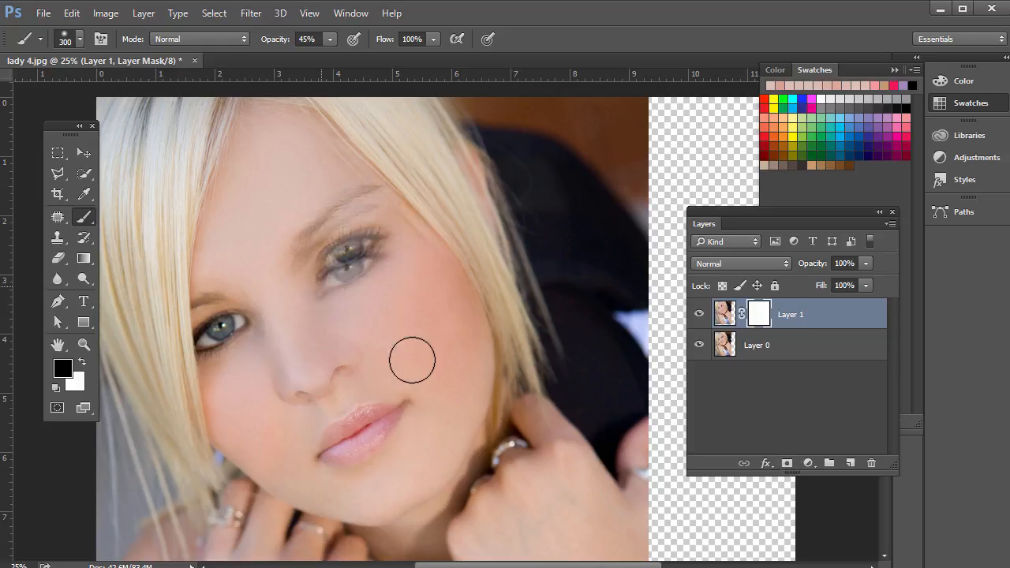
mouse_move(412, 360)
mouse_down()
mouse_move(292, 444)
mouse_move(306, 449)
mouse_move(194, 414)
mouse_move(154, 359)
mouse_move(276, 331)
mouse_move(296, 307)
mouse_move(202, 353)
mouse_up()
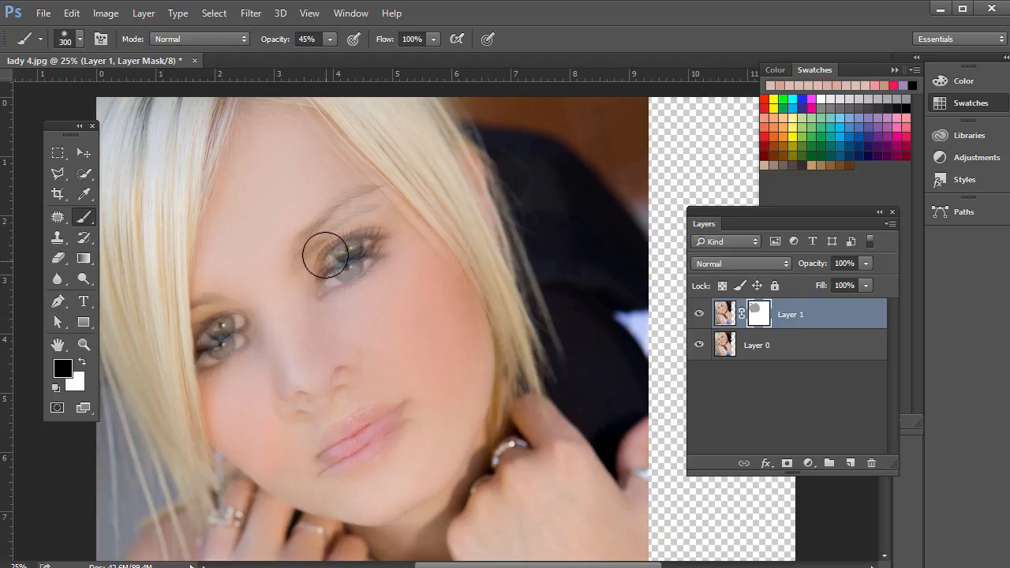
drag(331, 258, 338, 262)
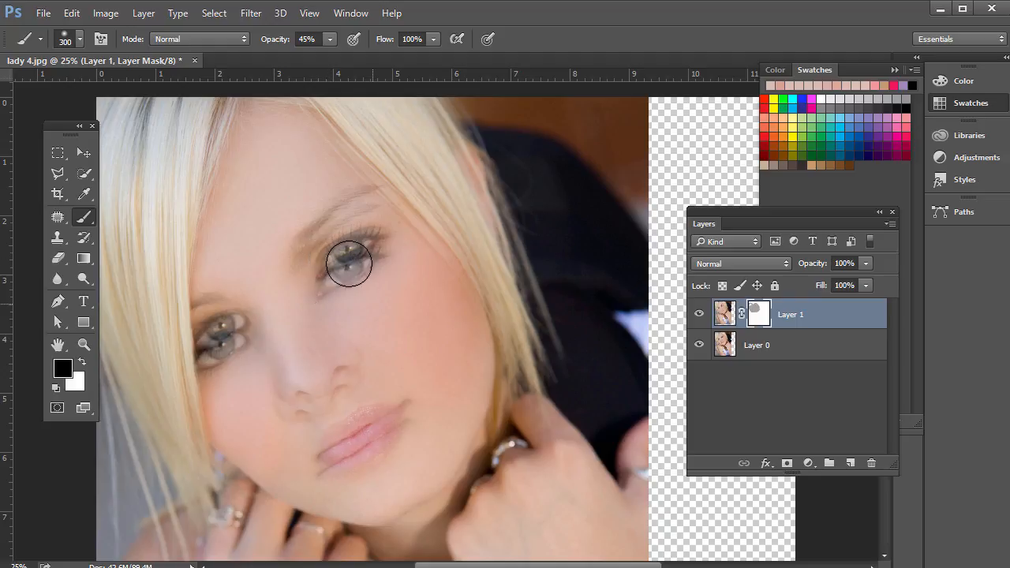
click(225, 345)
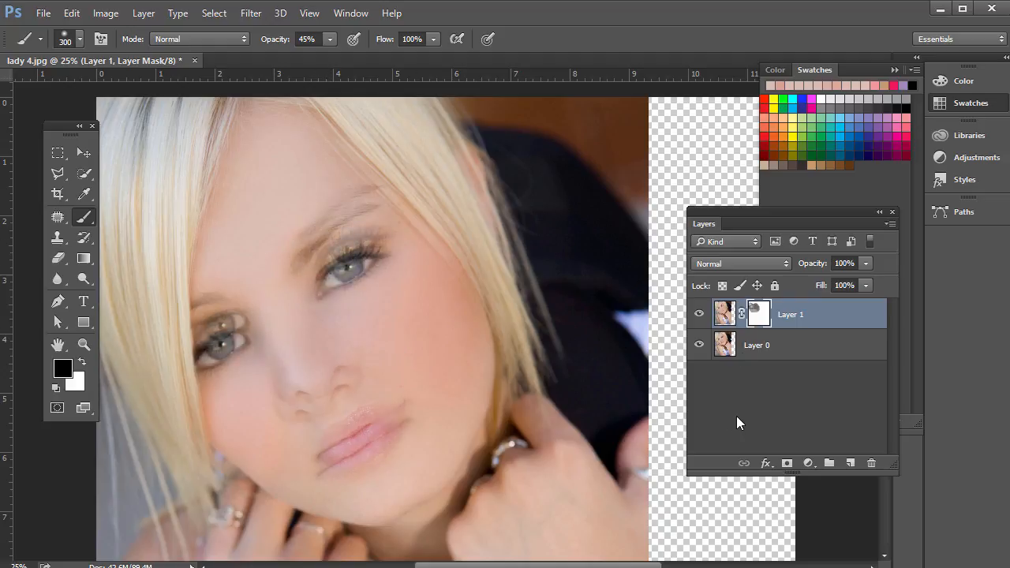
Shift the masked Layer 1 to the right across the portrait with the Move Tool
click(83, 152)
drag(349, 282, 488, 323)
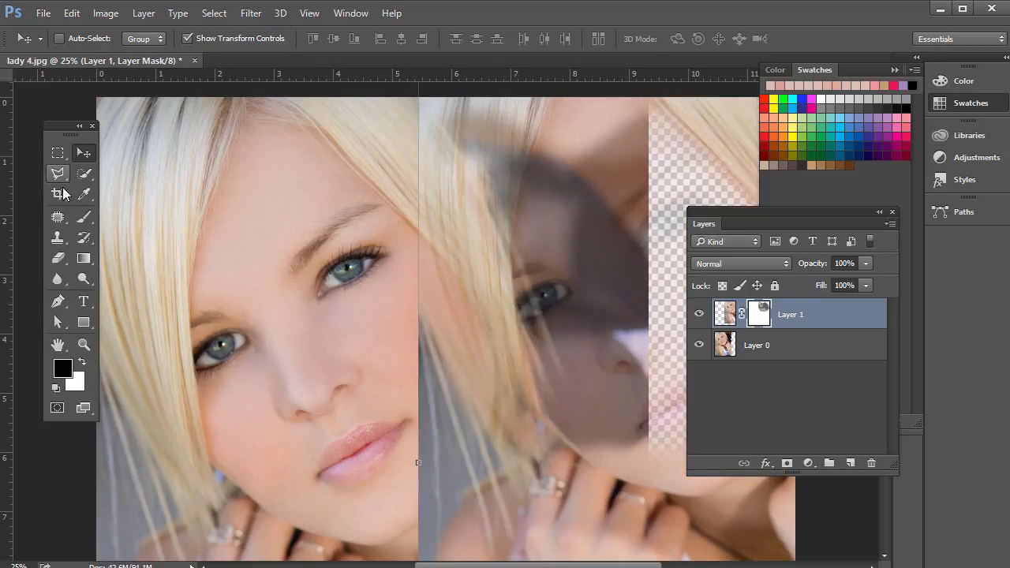
click(84, 221)
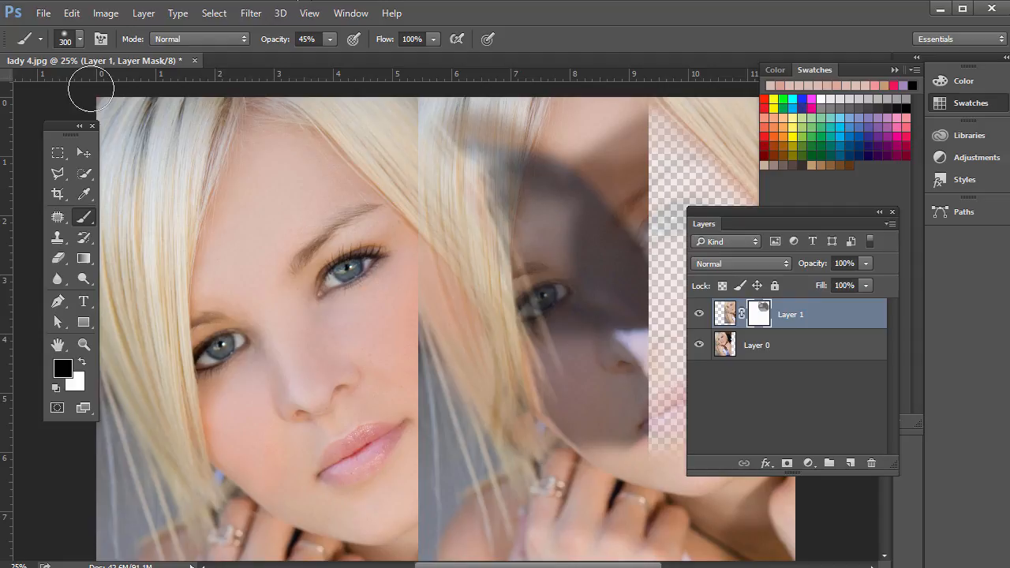
click(343, 11)
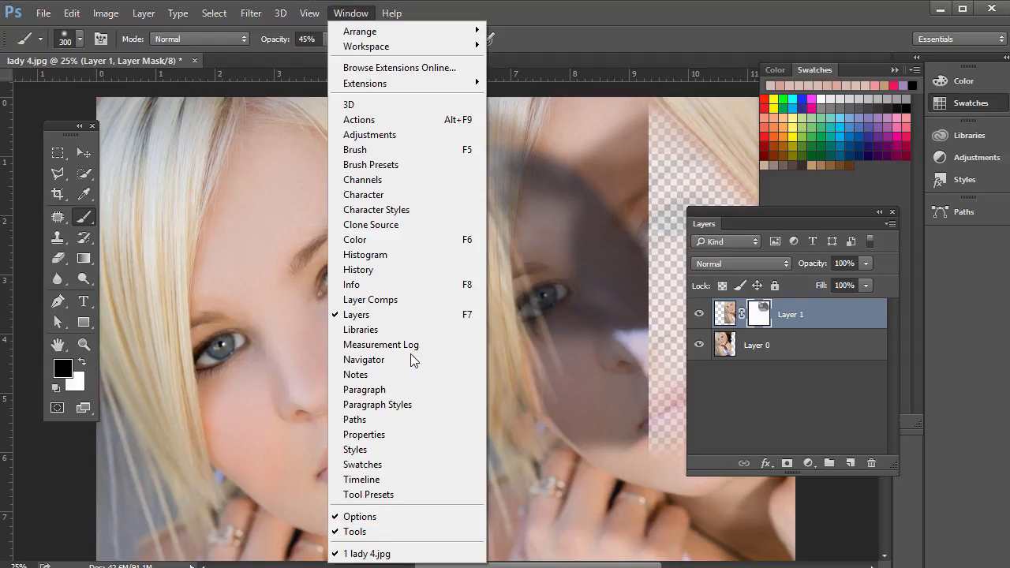
click(407, 319)
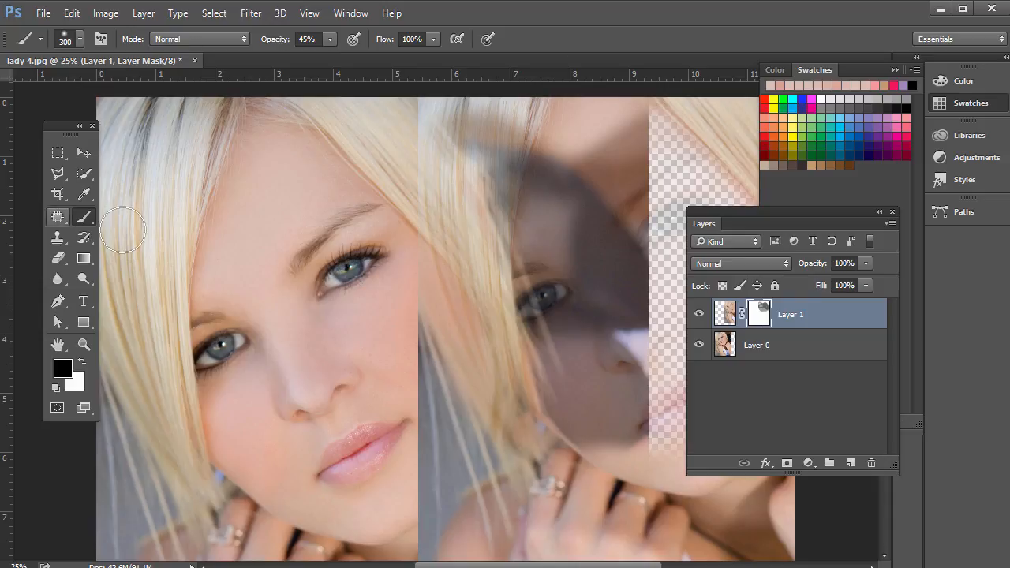
Choose the Clone Stamp Tool for Layer 0 with Layer 1 hidden, and look over its brush size and hardness settings
click(61, 243)
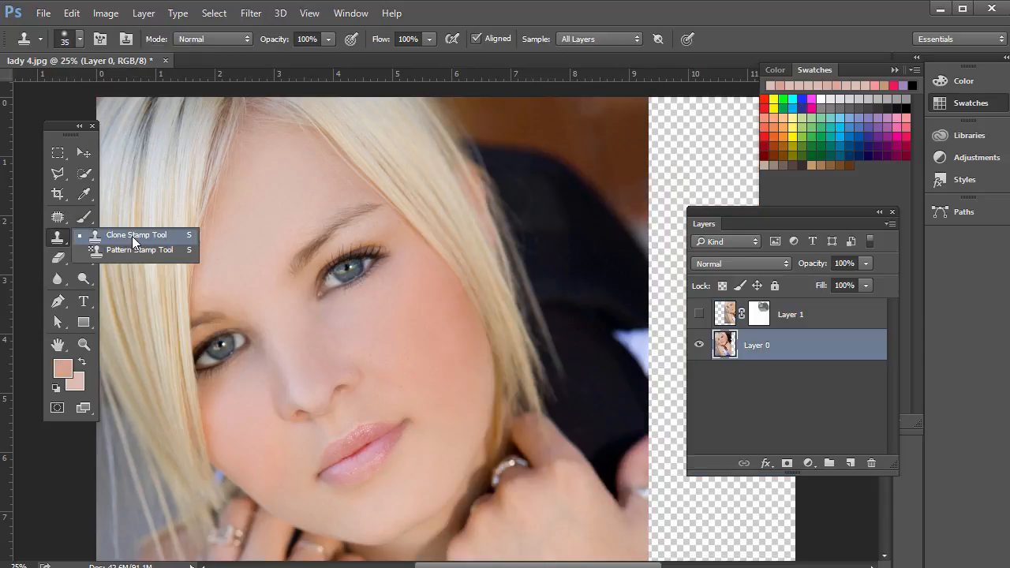
click(134, 235)
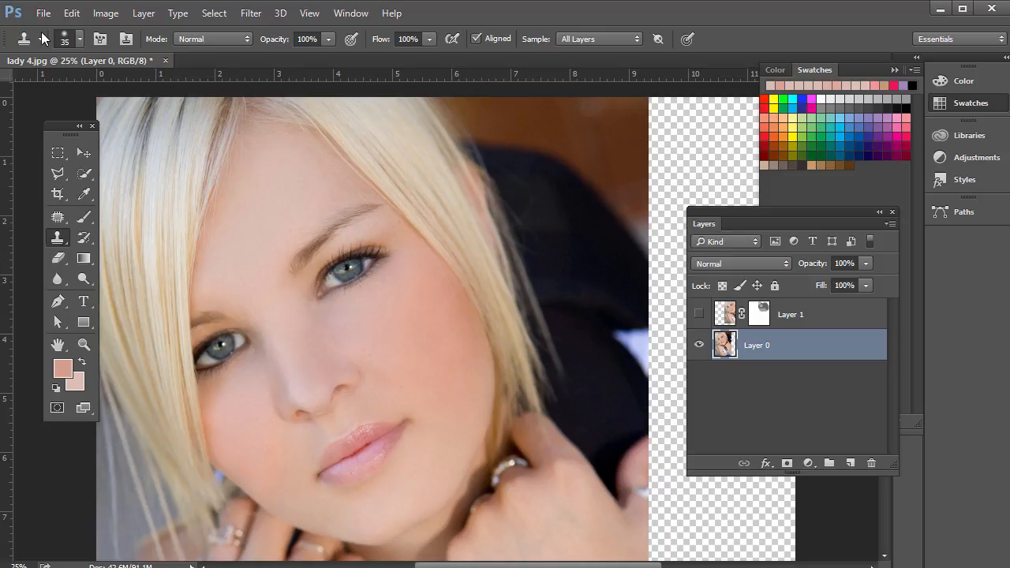
click(77, 41)
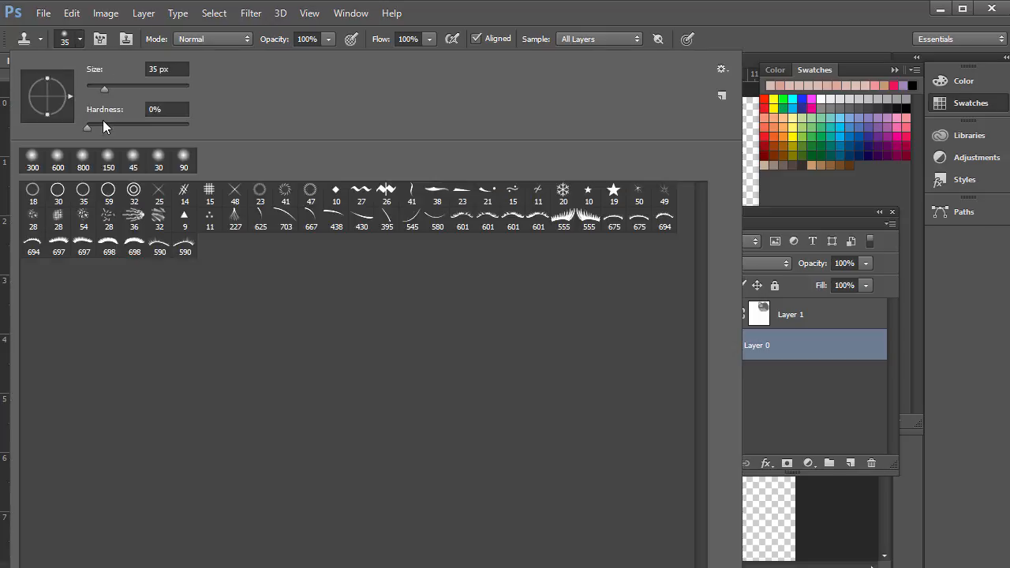
click(80, 41)
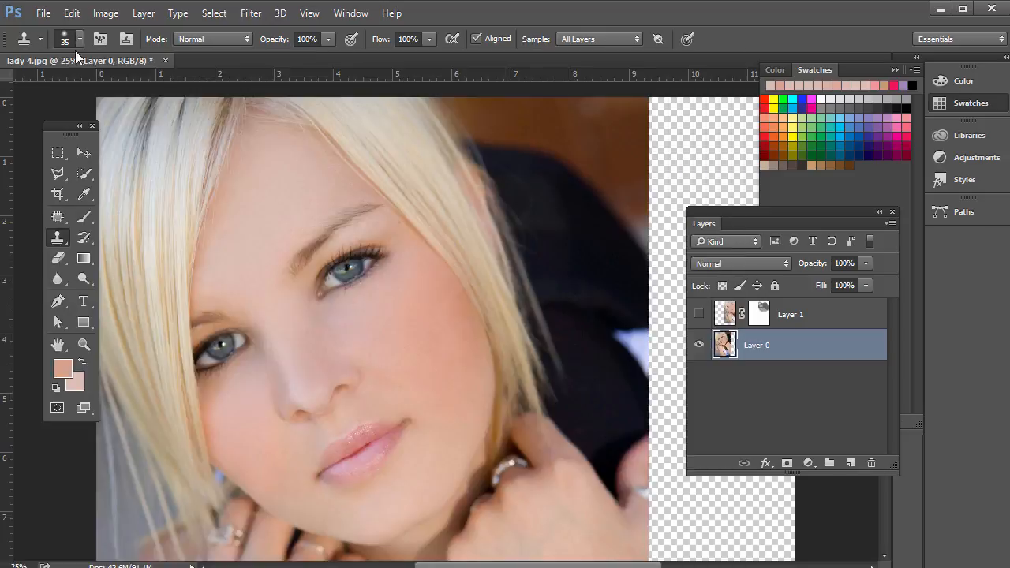
click(79, 41)
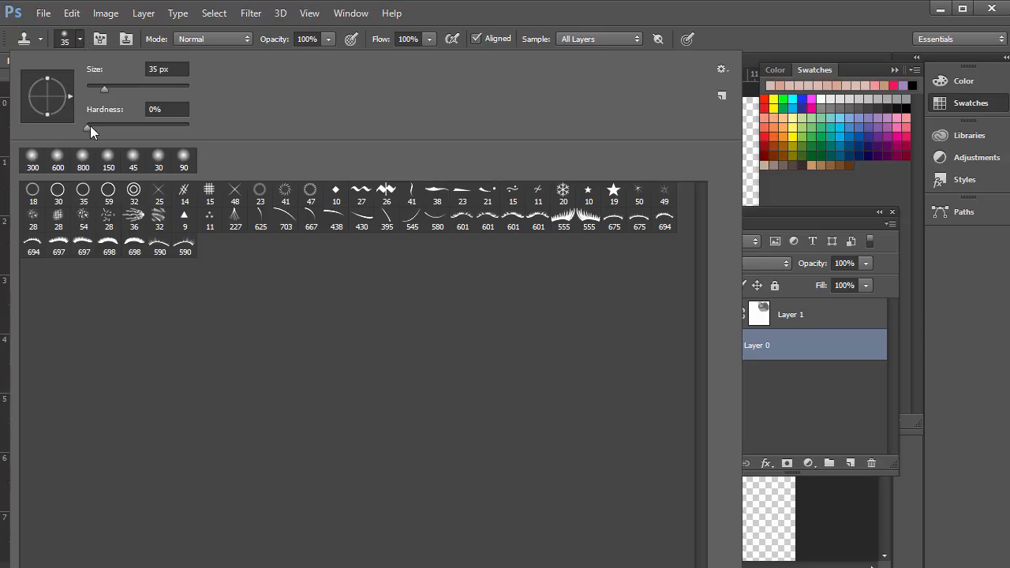
click(80, 47)
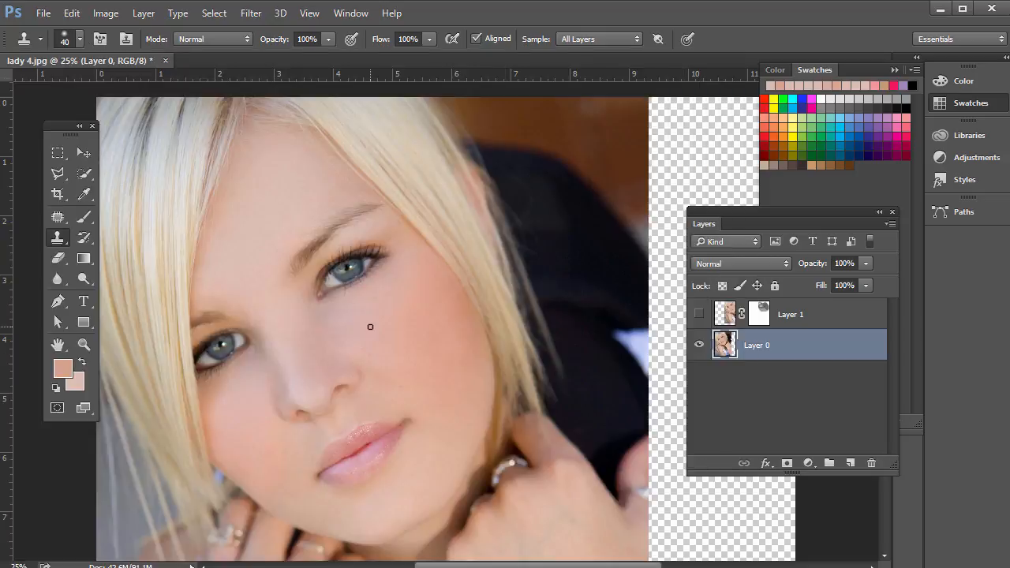
Enlarge the Clone Stamp Tool brush to 400 px
key(bracketright)
key(bracketright)
key(bracketright)
key(bracketright)
key(bracketright)
key(bracketright)
key(bracketright)
key(bracketright)
key(bracketright)
key(bracketright)
key(bracketright)
key(bracketright)
key(bracketright)
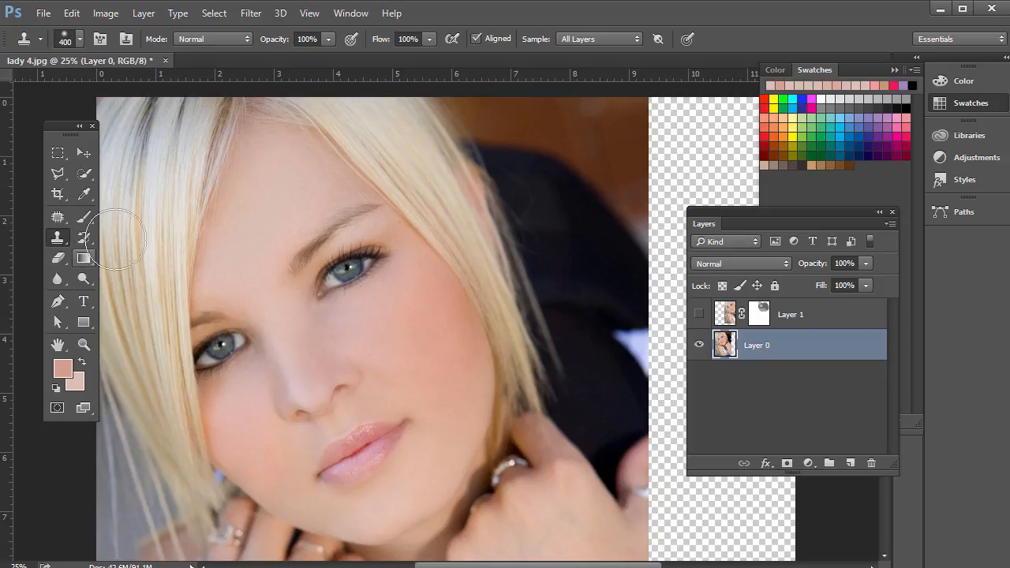
right_click(61, 240)
click(110, 237)
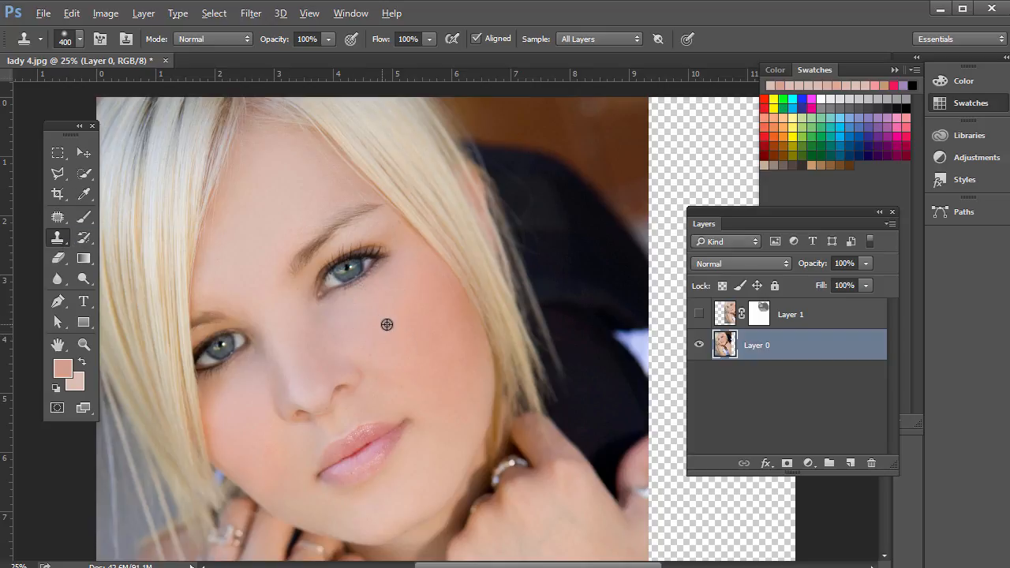
Try cloning the eye onto the cheek below it with the Clone Stamp Tool, and undo the cloned strokes
alt+click(342, 271)
mouse_move(410, 331)
mouse_down()
mouse_move(379, 328)
mouse_move(397, 332)
mouse_move(383, 350)
mouse_move(394, 357)
mouse_move(384, 341)
mouse_move(351, 339)
mouse_move(424, 308)
mouse_move(434, 314)
mouse_move(385, 323)
mouse_move(360, 349)
mouse_move(375, 361)
mouse_move(360, 349)
mouse_move(403, 336)
mouse_move(392, 292)
mouse_move(397, 330)
mouse_move(422, 338)
mouse_move(462, 379)
mouse_move(470, 433)
mouse_up()
key(z)
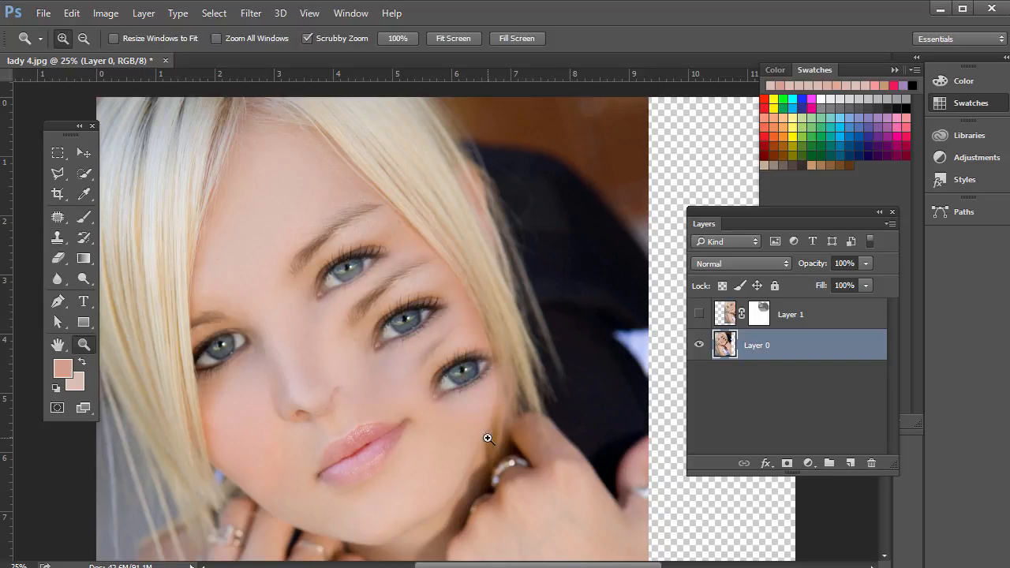
key(ctrl+z)
key(ctrl+alt+z)
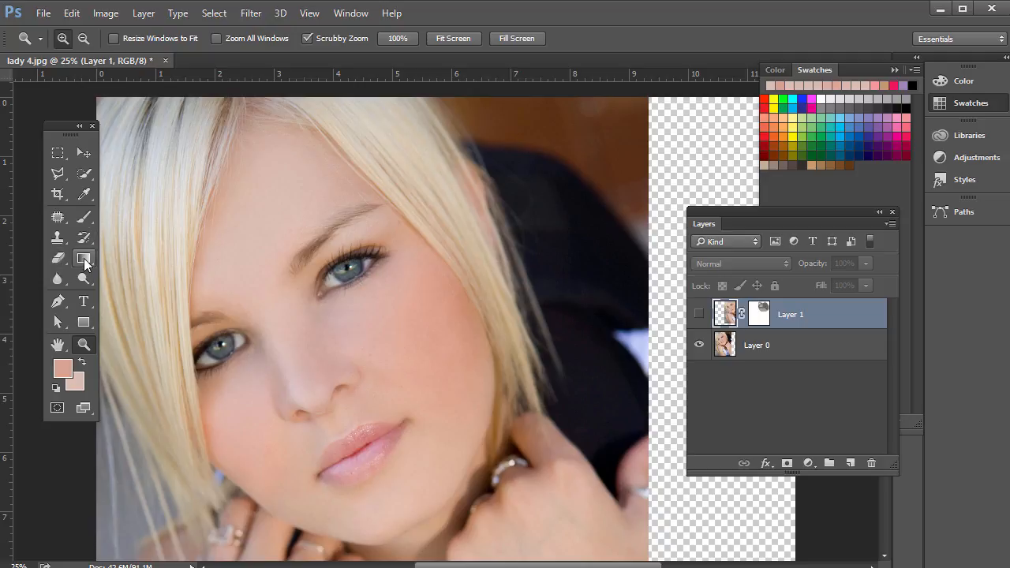
Choose the Dodge Tool and make Layer 0 the active layer
click(89, 280)
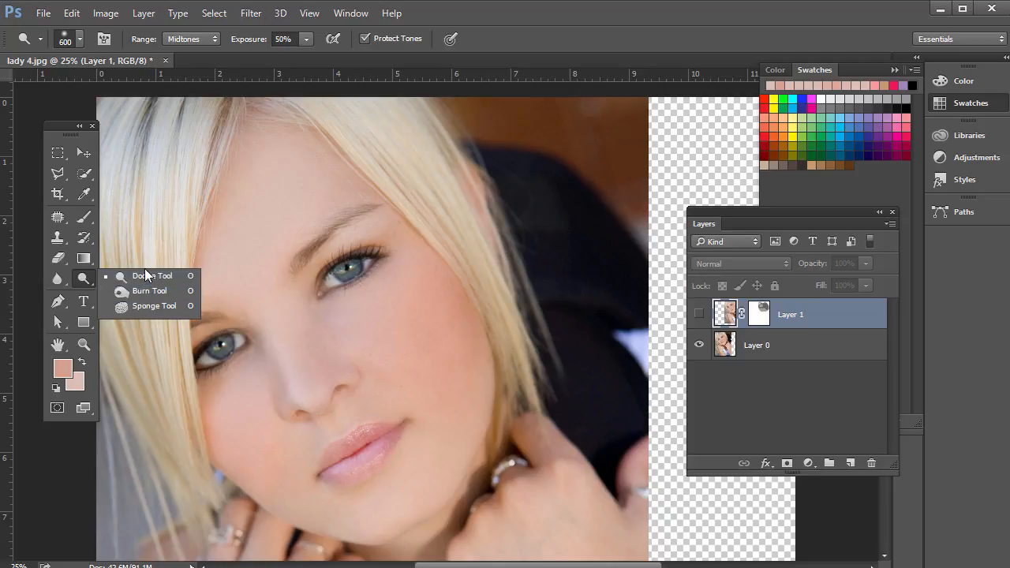
click(145, 277)
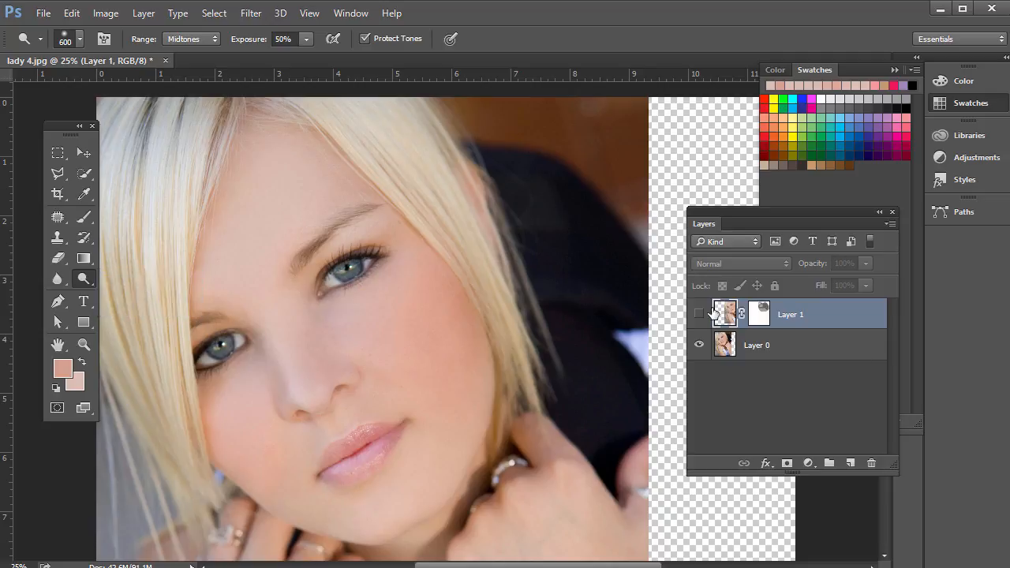
click(734, 355)
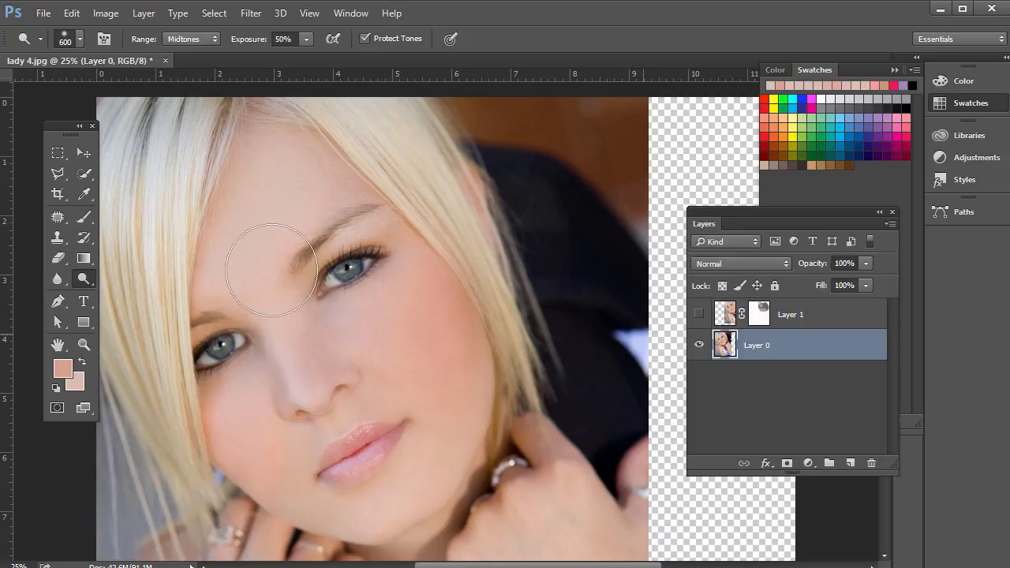
Try darkening the cheek below the eye with the Burn Tool, using a brush reduced to 300 px
right_click(84, 279)
click(158, 289)
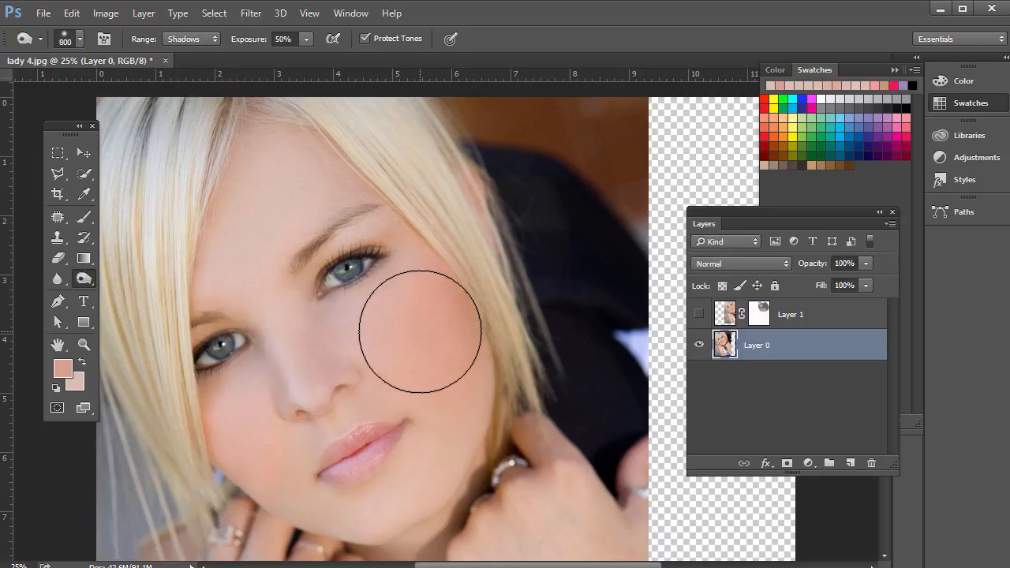
key(bracketleft)
key(bracketleft)
key(bracketleft)
key(bracketleft)
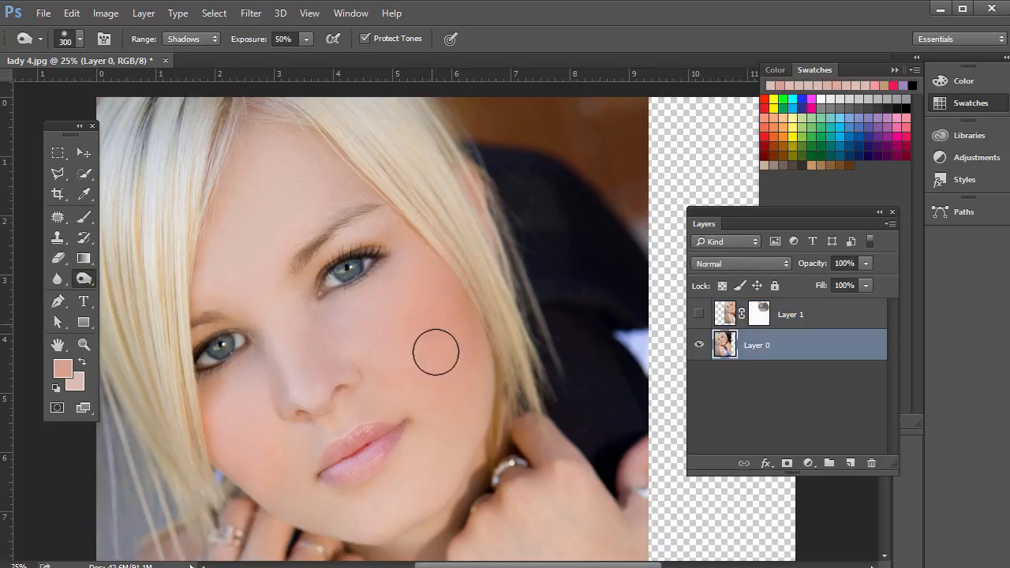
mouse_move(437, 347)
mouse_down()
mouse_move(450, 374)
mouse_move(393, 364)
mouse_up()
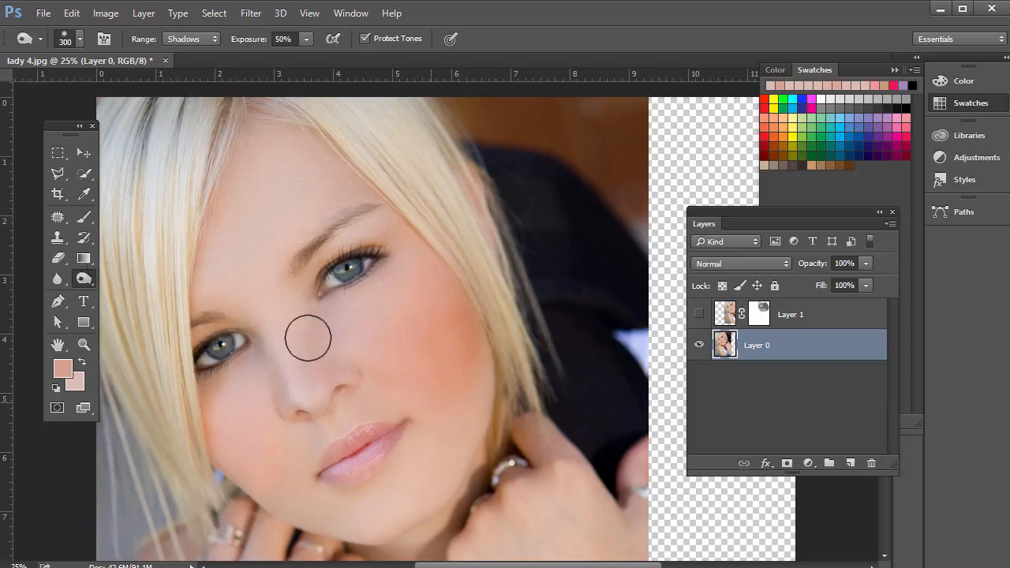
Try lightening the forehead and nose with the Dodge Tool, and undo the dodge and burn strokes
right_click(83, 278)
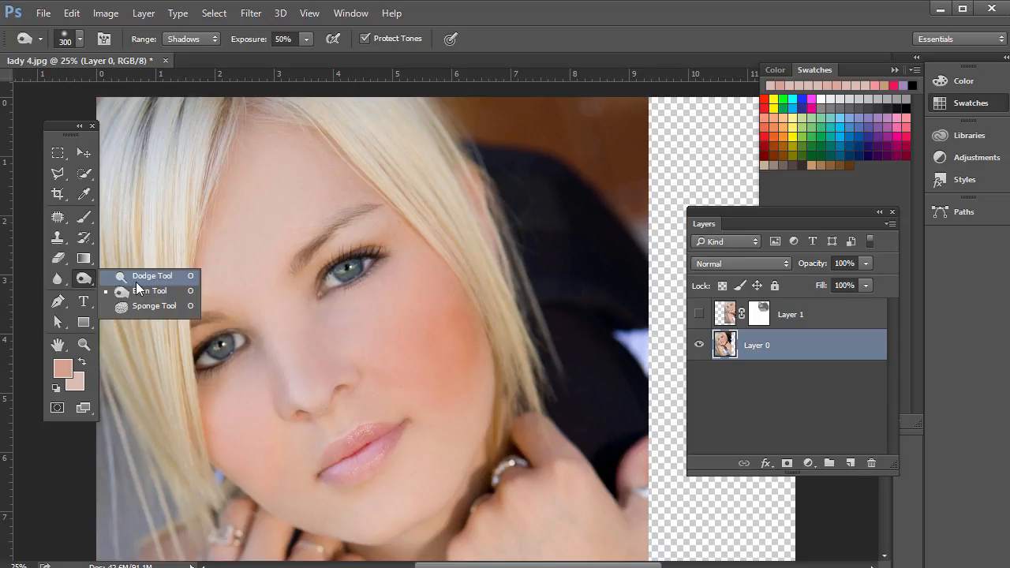
click(142, 277)
mouse_move(275, 181)
mouse_down()
mouse_move(236, 239)
mouse_move(294, 388)
mouse_up()
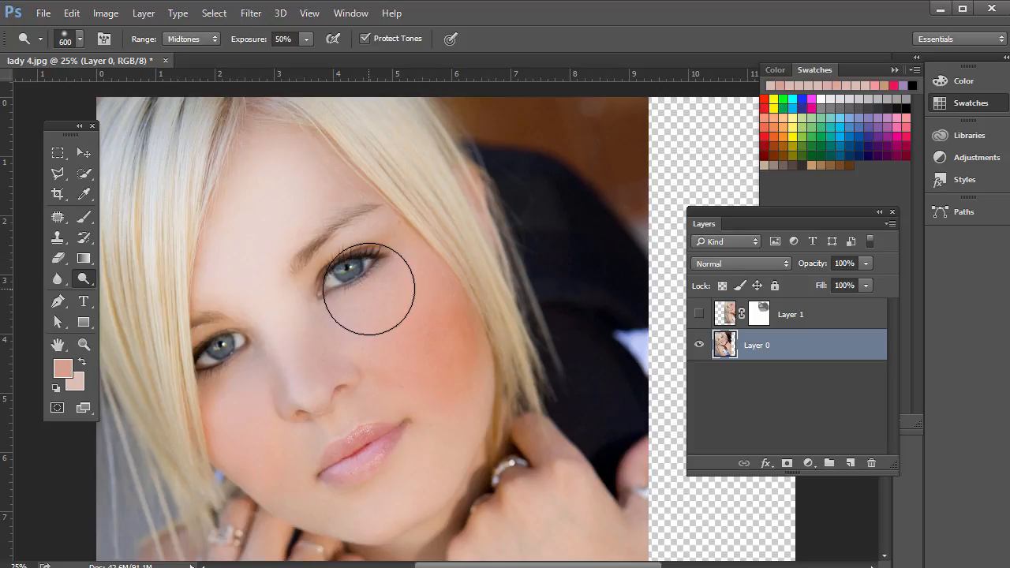
key(alt+bracketright)
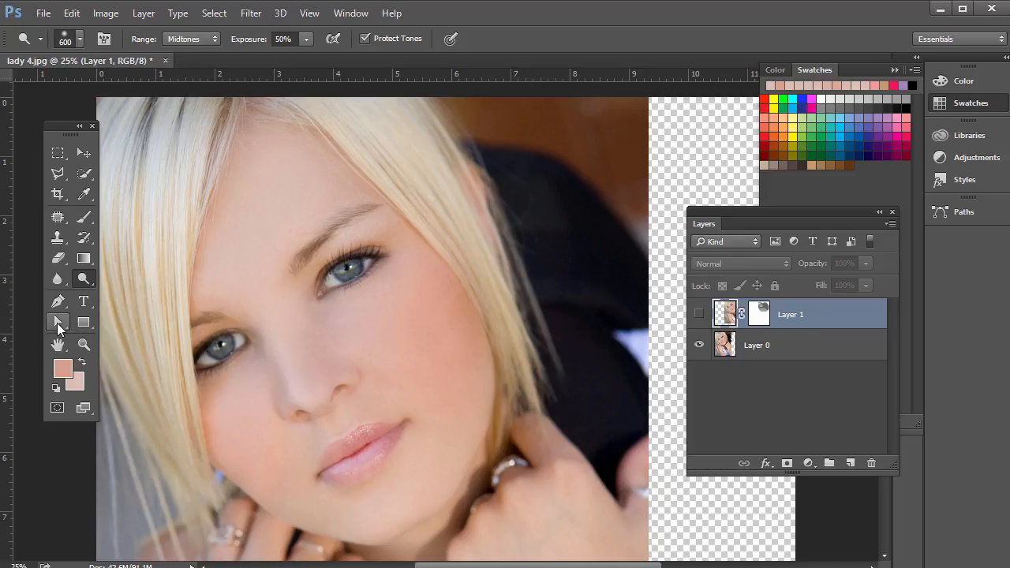
Choose the Hand Tool and pan the portrait slightly upward
click(66, 345)
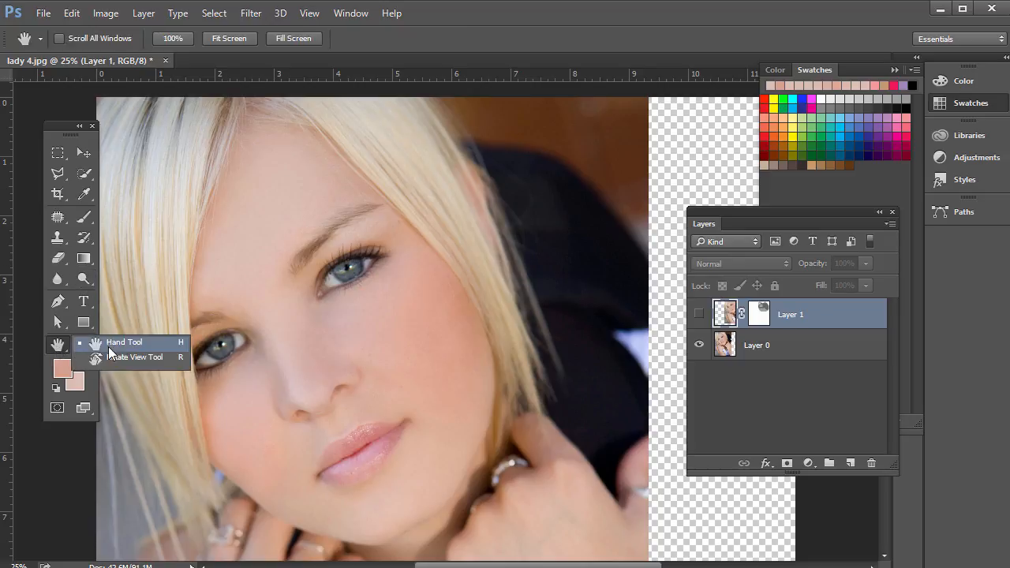
click(111, 341)
mouse_move(286, 307)
mouse_down()
mouse_move(337, 277)
mouse_move(307, 246)
mouse_move(297, 302)
mouse_up()
Try scrubby zooming with the Zoom Tool, turn off Scrubby Zoom, and zoom in on the framed face
click(82, 345)
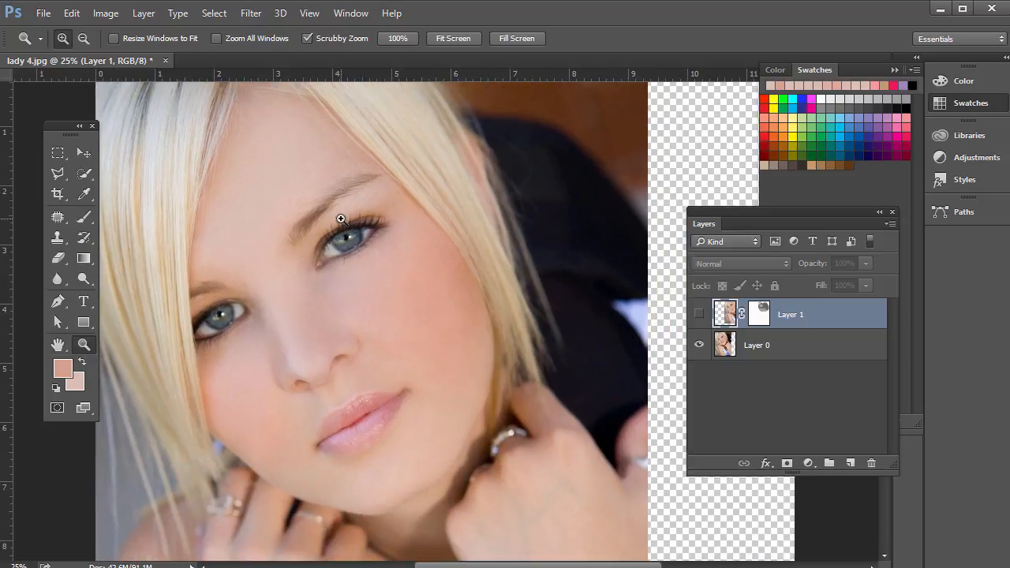
mouse_move(371, 244)
mouse_down()
mouse_move(417, 280)
mouse_move(346, 240)
mouse_move(356, 253)
mouse_up()
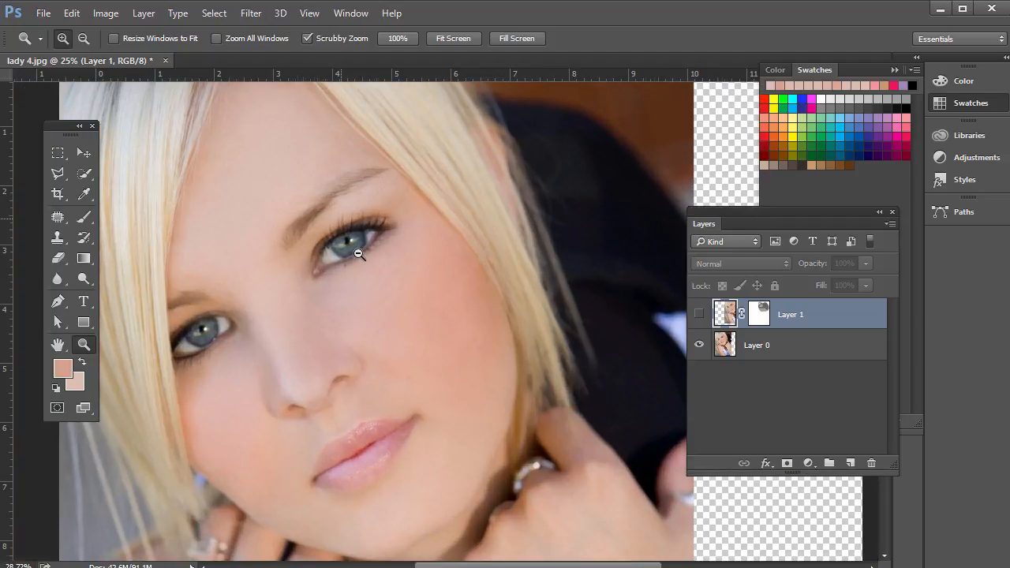
click(308, 38)
drag(326, 232, 330, 71)
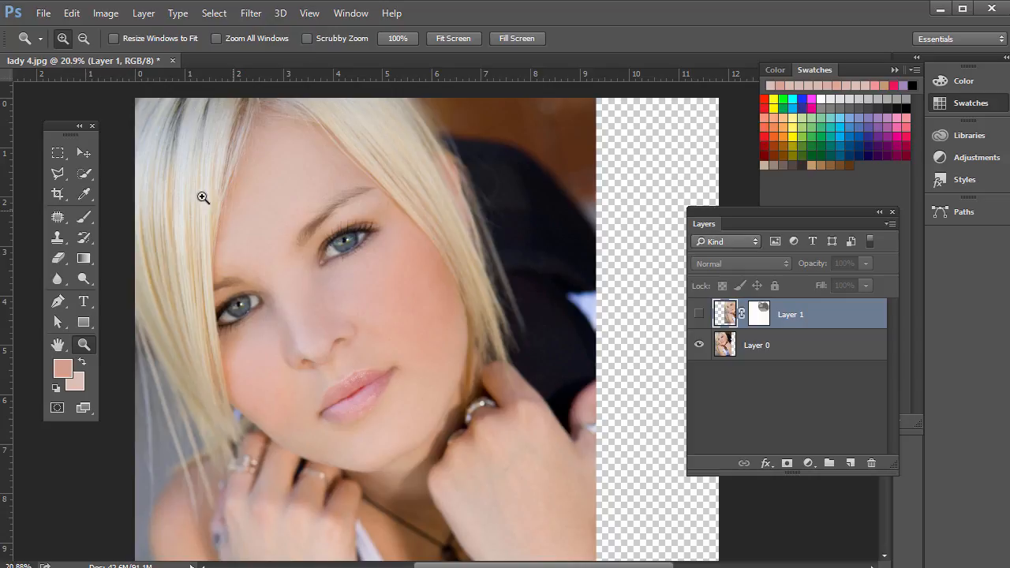
drag(172, 181, 579, 442)
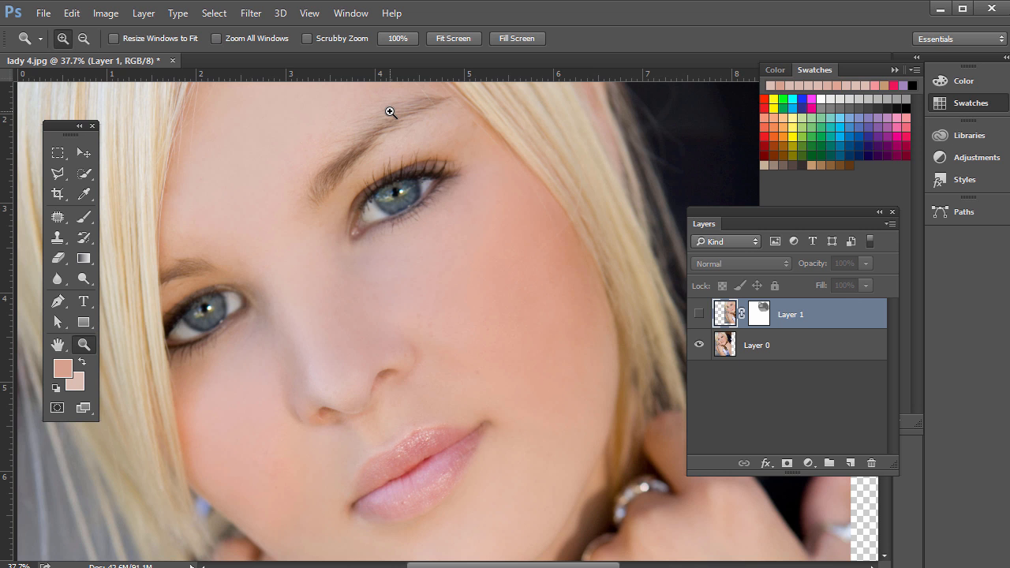
Zoom the portrait out and back in repeatedly, settling on a 33.3% view of the face
key(ctrl+minus)
key(ctrl+minus)
key(ctrl+minus)
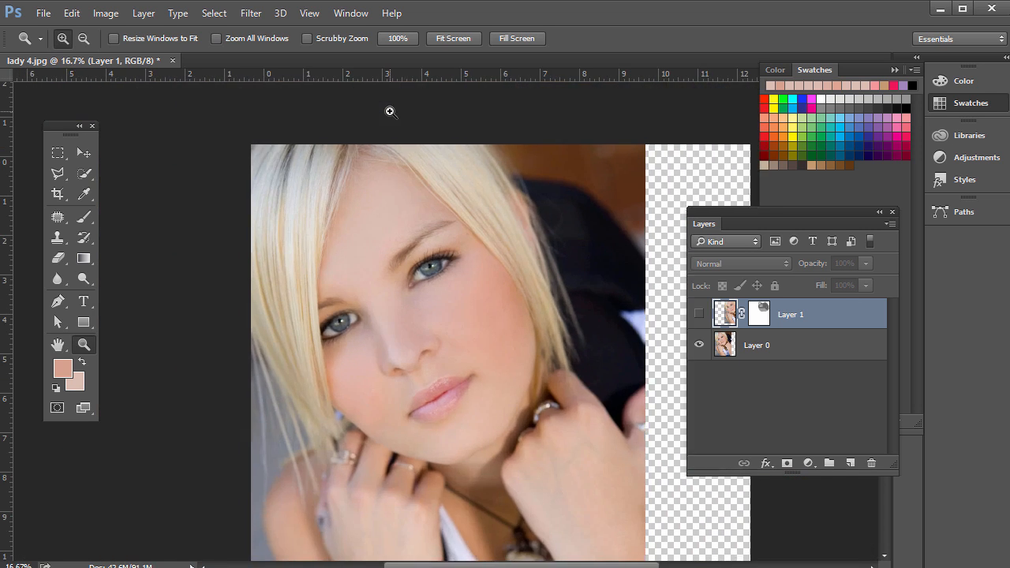
key(ctrl+plus)
key(ctrl+plus)
key(ctrl+plus)
key(ctrl+minus)
key(ctrl+minus)
key(ctrl+plus)
key(ctrl+plus)
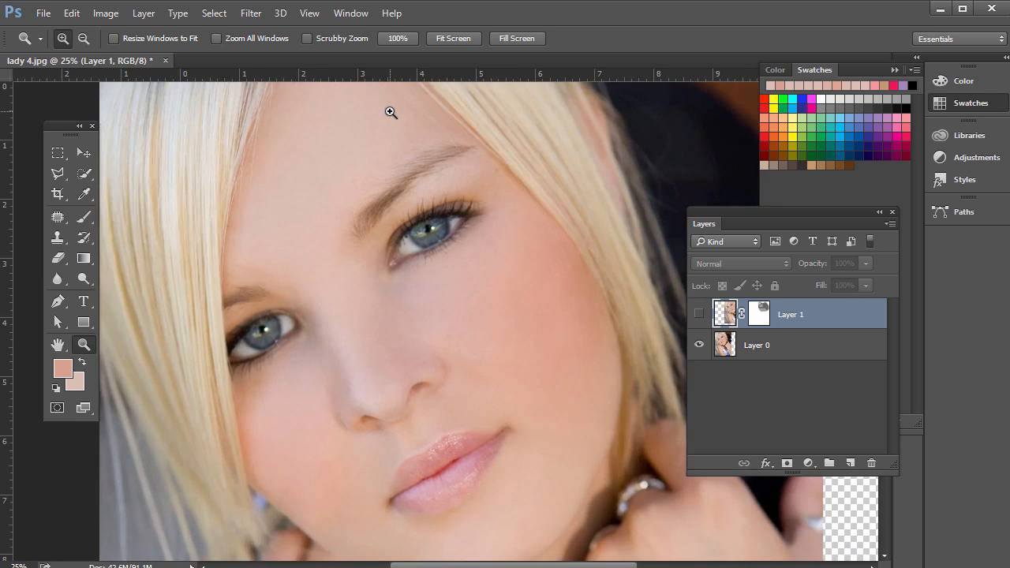
key(ctrl+minus)
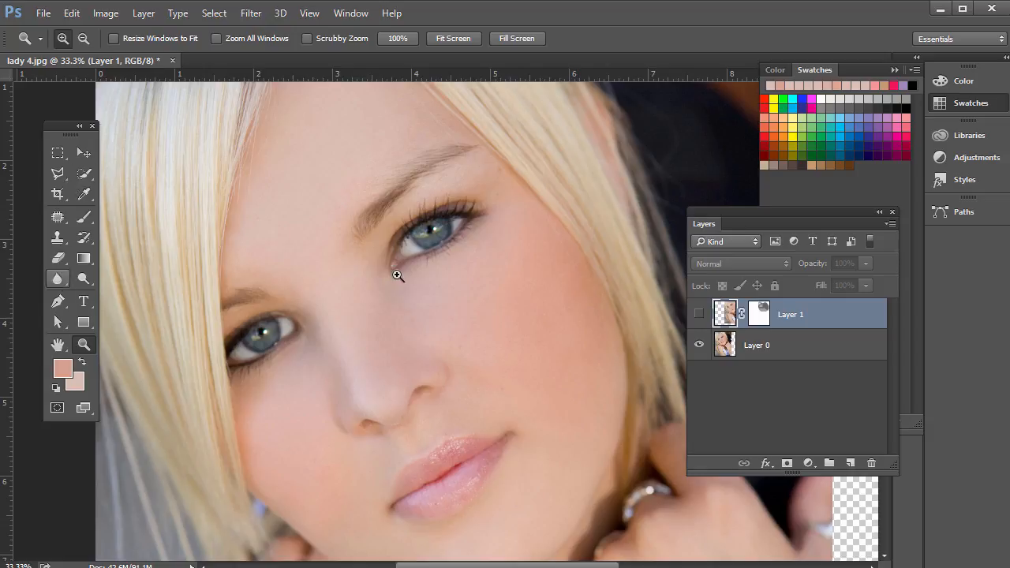
Outline the eye beside the larger cheek on Layer 0 with the Lasso Tool and copy it to a new layer
click(728, 353)
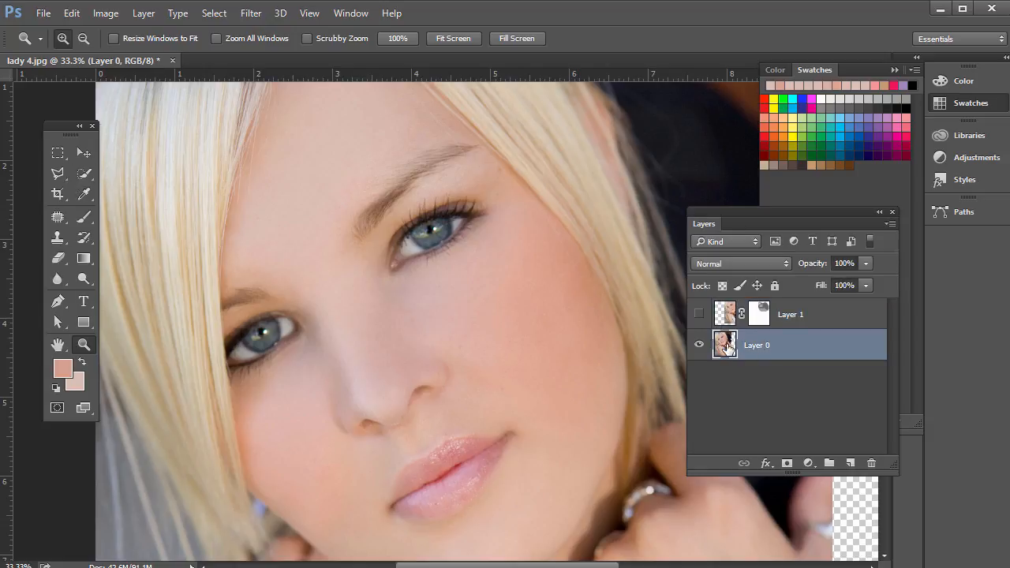
click(57, 152)
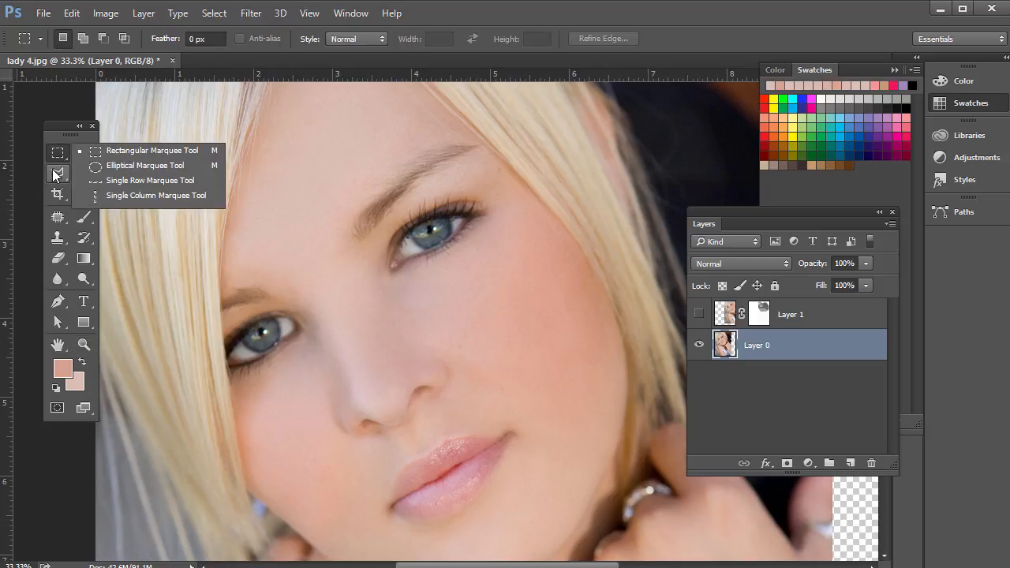
click(55, 174)
click(122, 171)
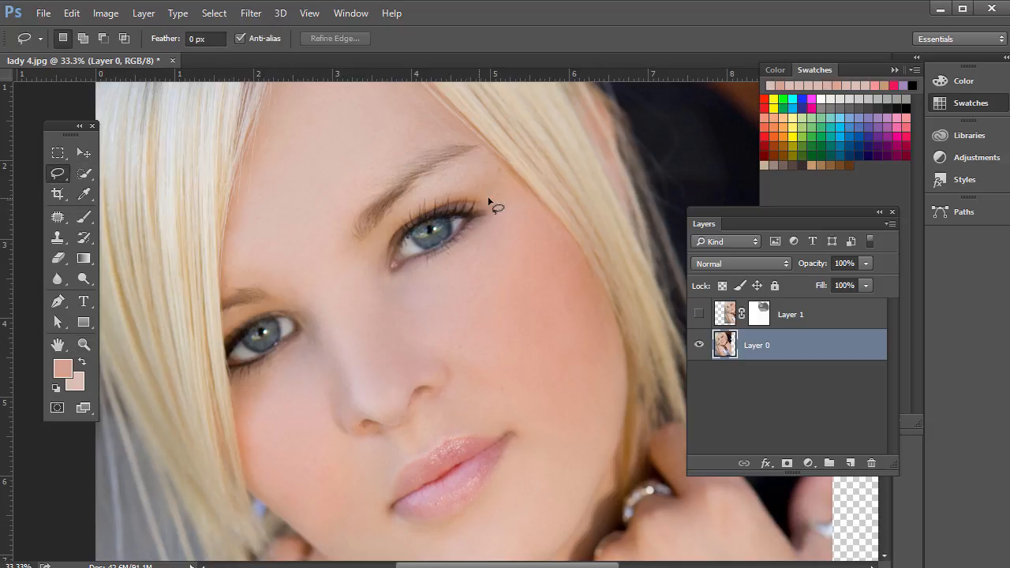
mouse_move(482, 177)
mouse_down()
mouse_move(361, 248)
mouse_move(404, 286)
mouse_move(489, 184)
mouse_up()
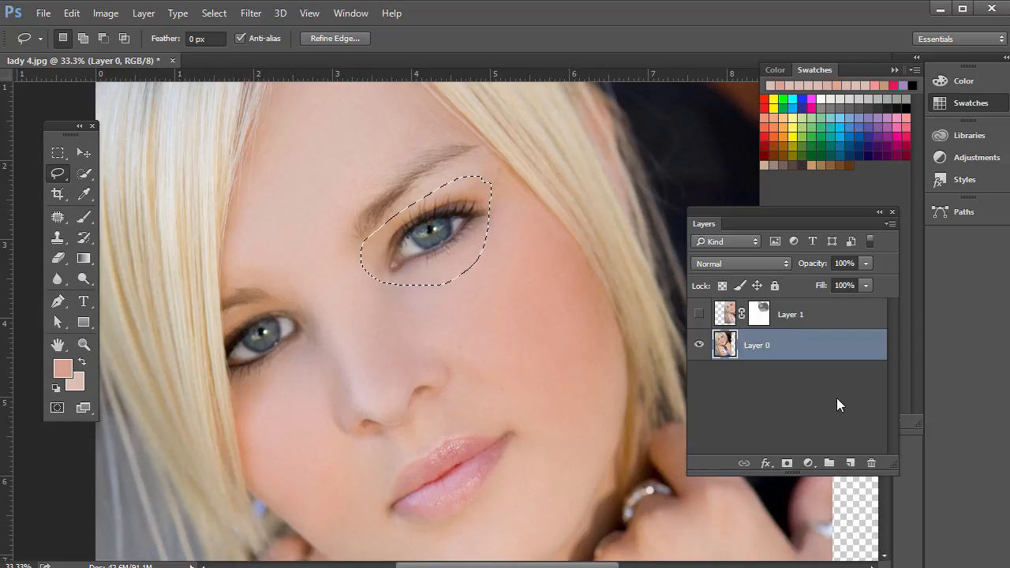
key(ctrl+j)
Toggle Layer 0's visibility and go through the layers in turn, ending with Layer 2 active
click(699, 376)
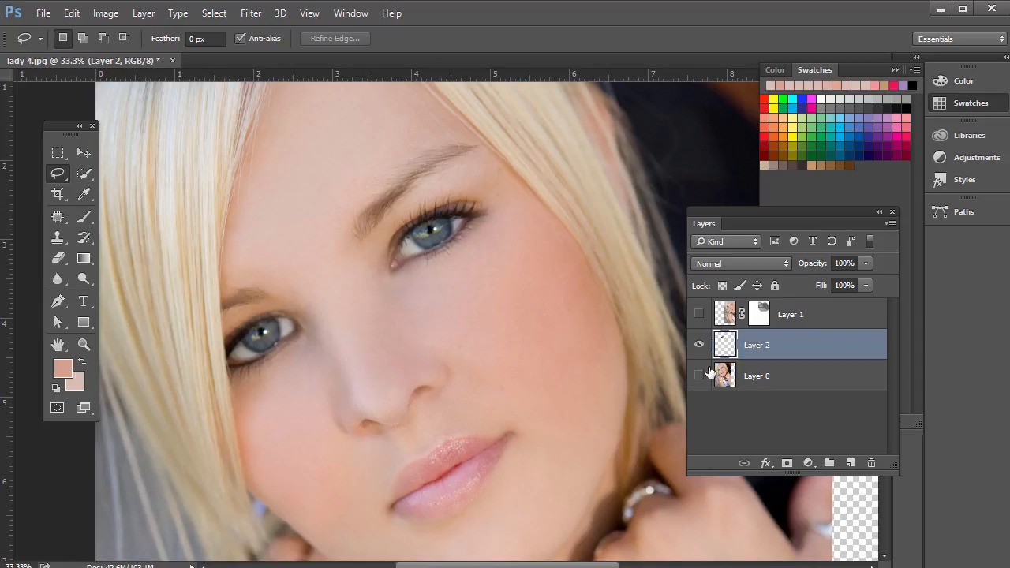
click(698, 376)
click(733, 378)
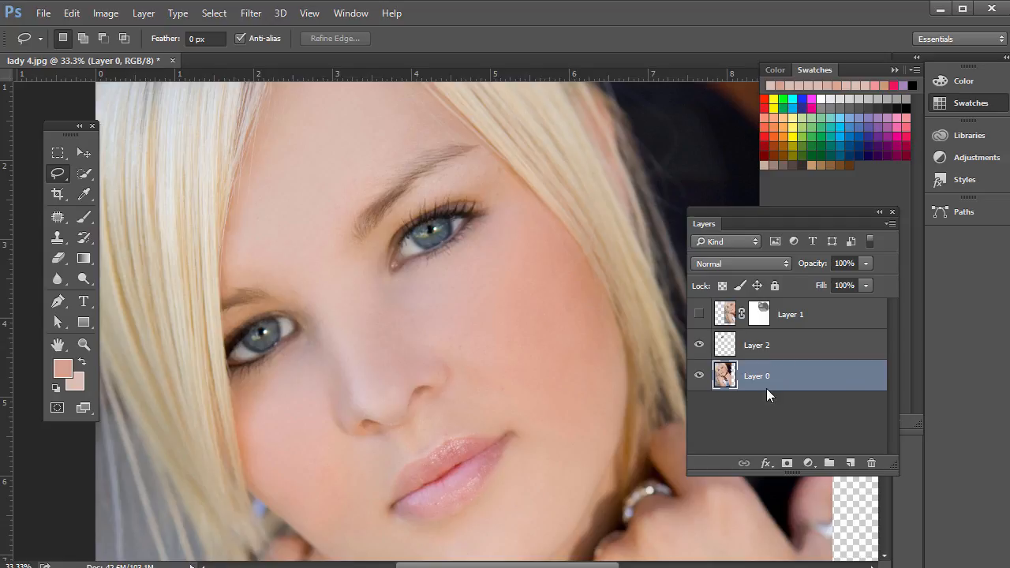
click(779, 347)
click(787, 322)
click(775, 352)
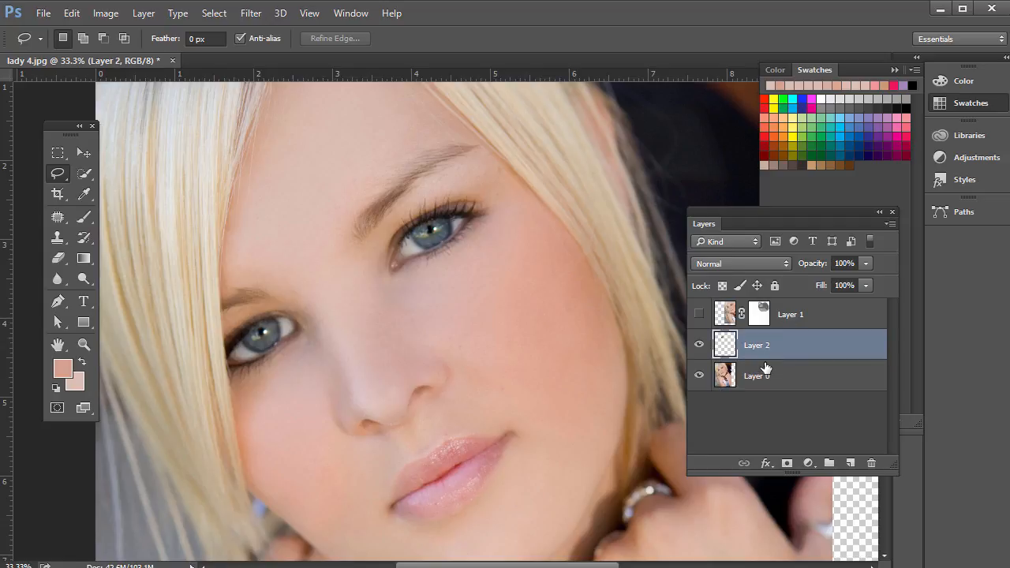
click(758, 377)
click(760, 354)
Try the Multiply, Screen, Overlay and Soft Light blending modes on Layer 2, and return it to Normal
click(741, 264)
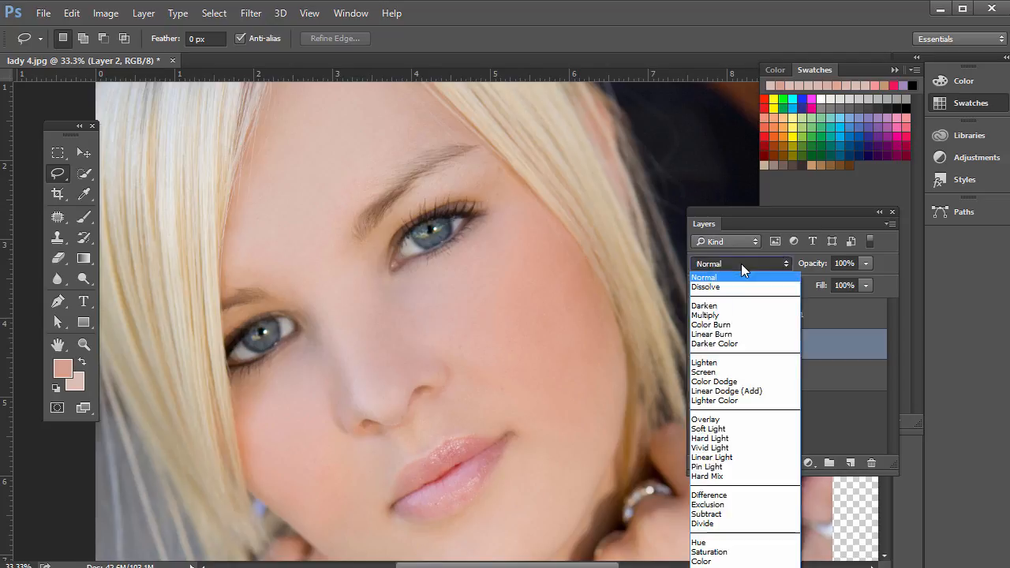
click(728, 316)
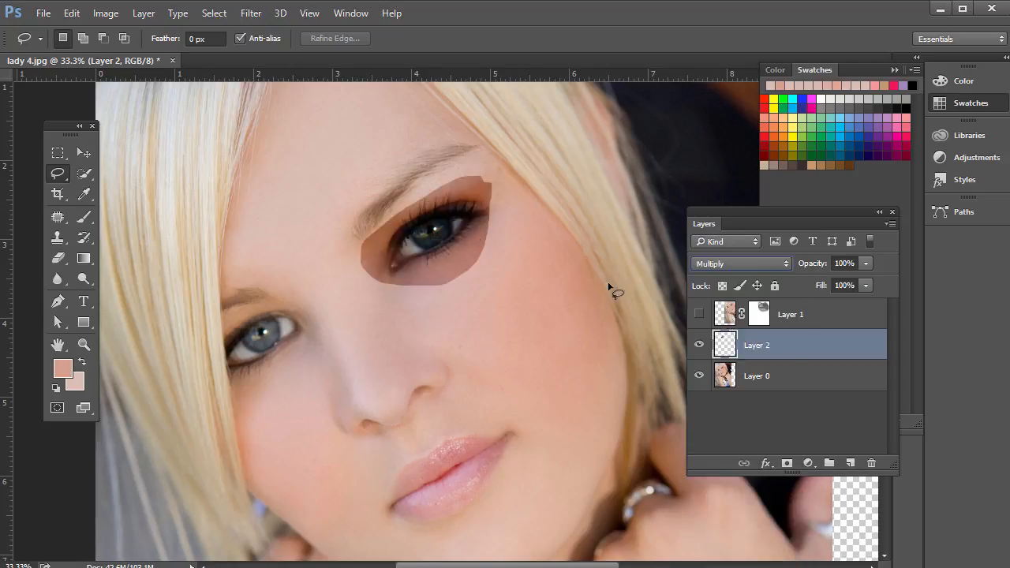
click(781, 268)
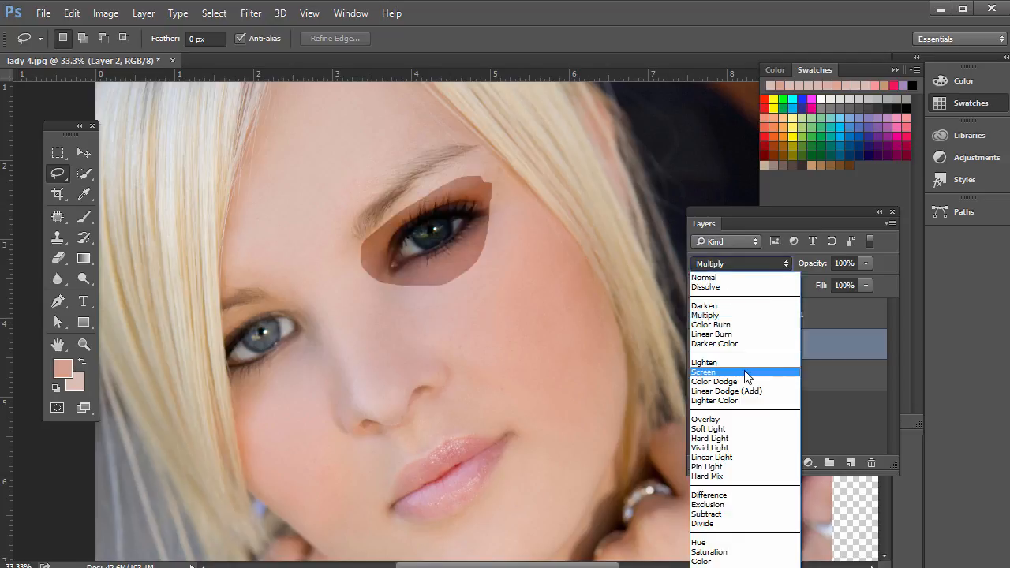
click(743, 374)
click(777, 265)
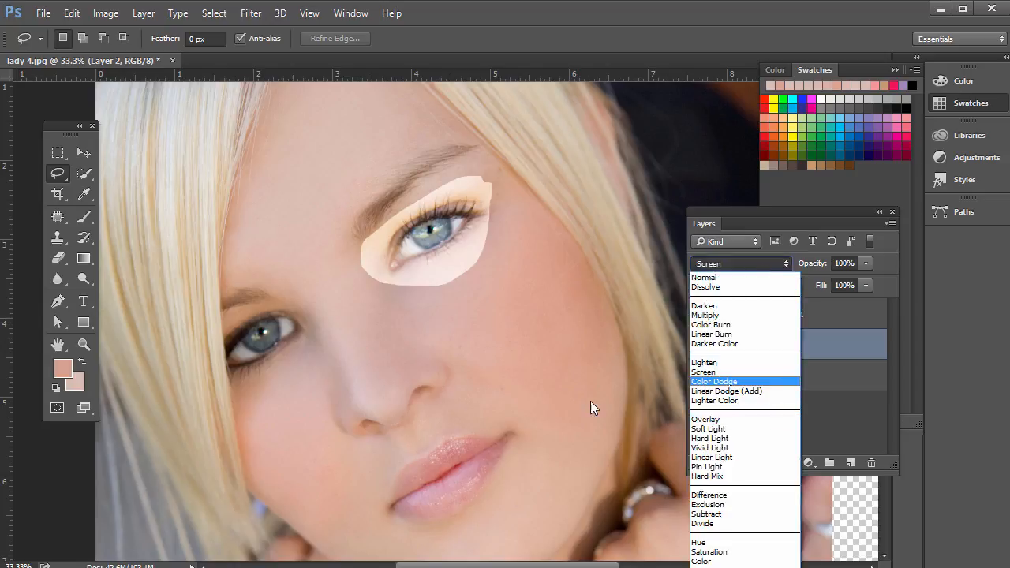
click(710, 419)
click(759, 270)
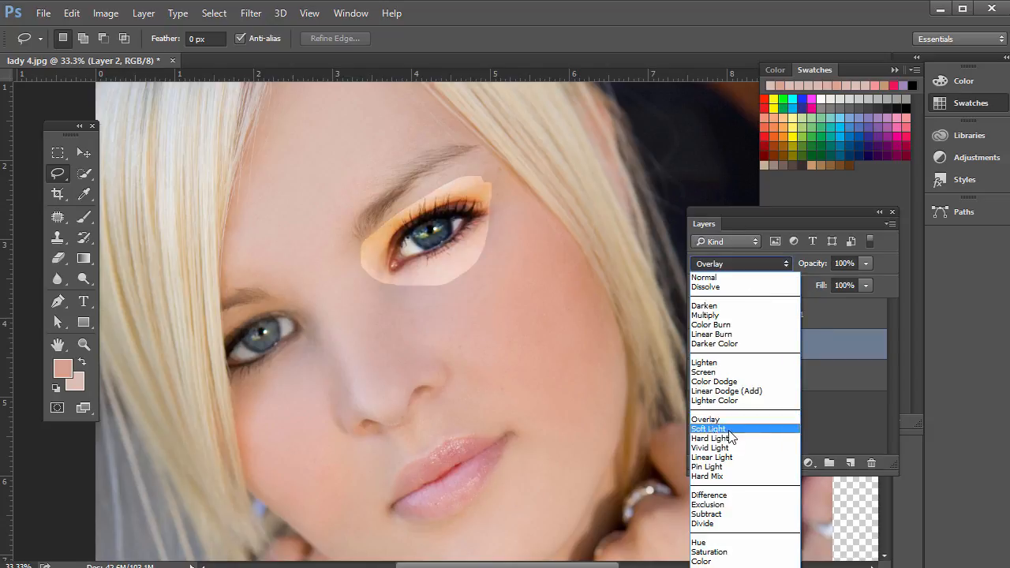
click(730, 423)
click(761, 269)
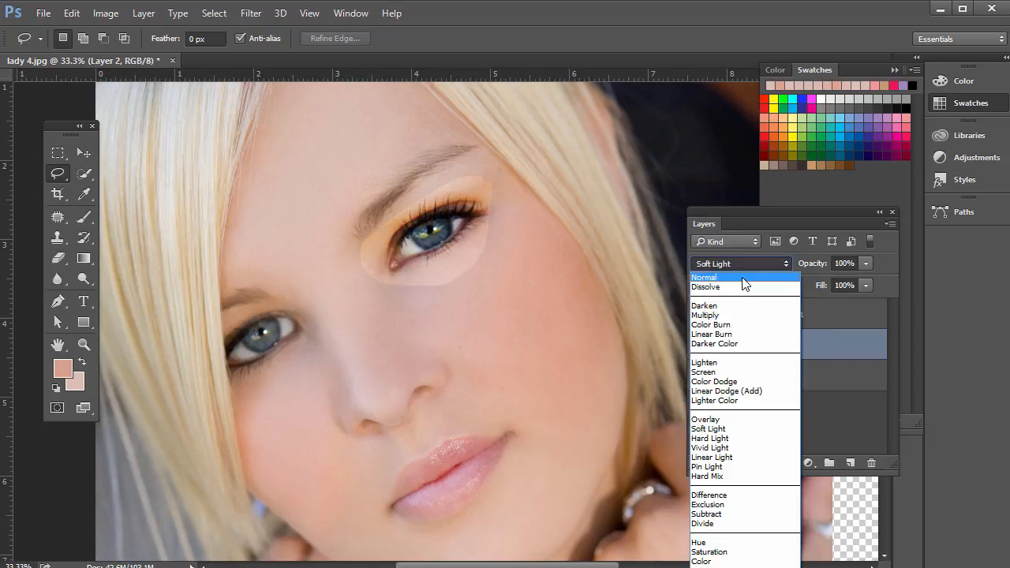
click(744, 278)
Try lowering Layer 2's opacity to about 32%, and return it to 100%
click(866, 264)
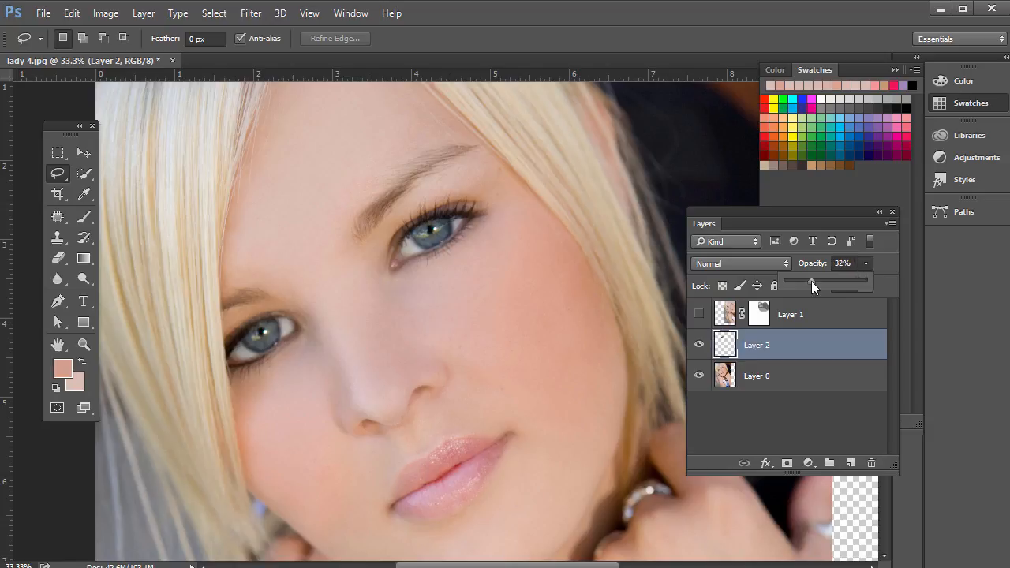
drag(829, 283, 891, 280)
click(865, 263)
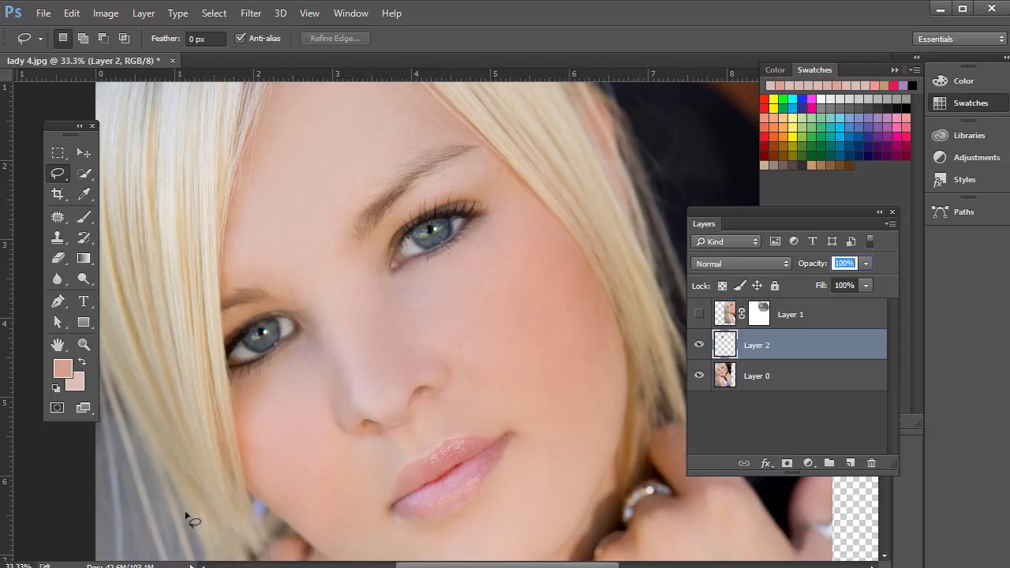
Choose the Rectangular Marquee Tool and look over the Save As options for lady 4 without saving
click(57, 152)
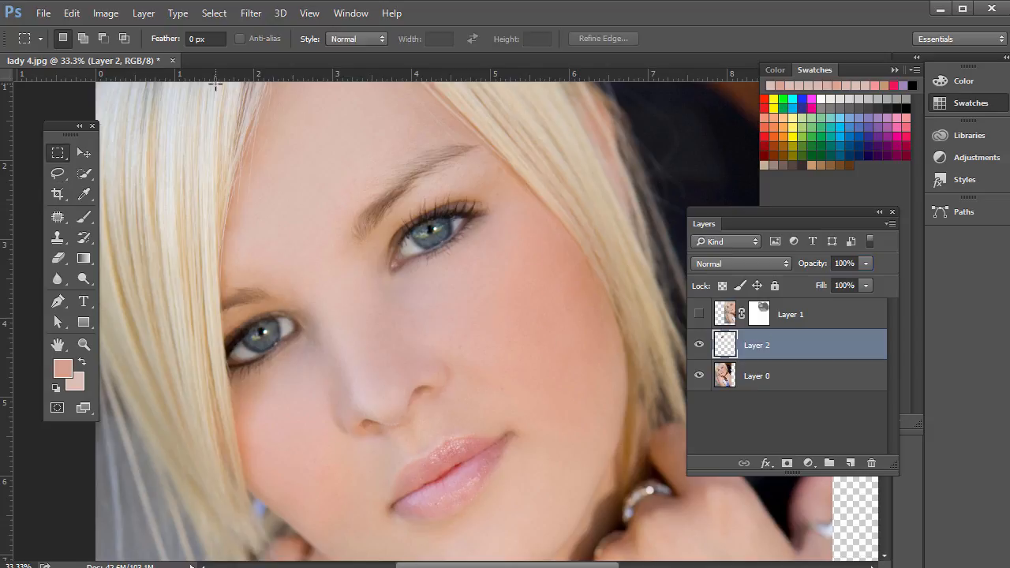
click(47, 17)
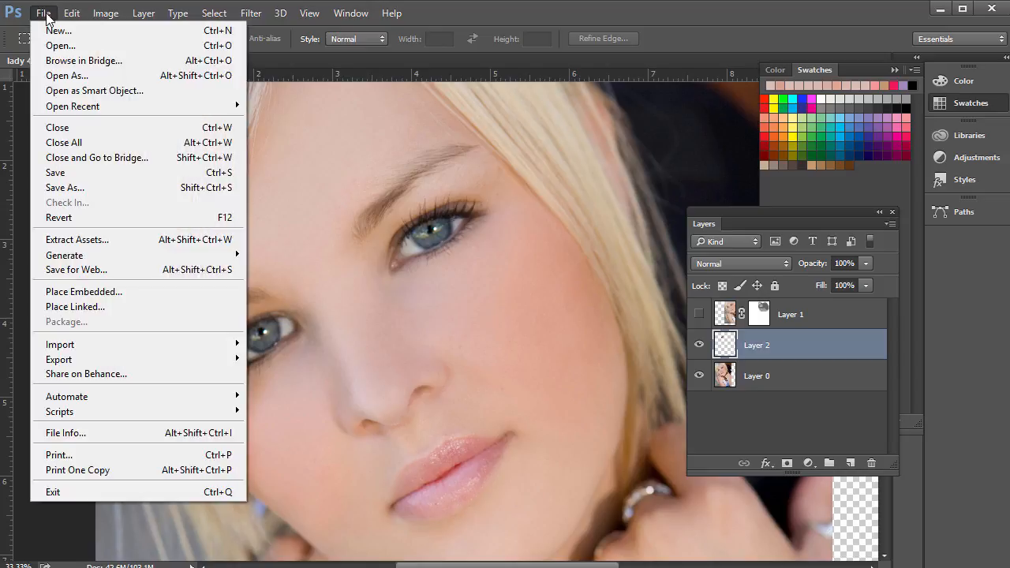
click(102, 191)
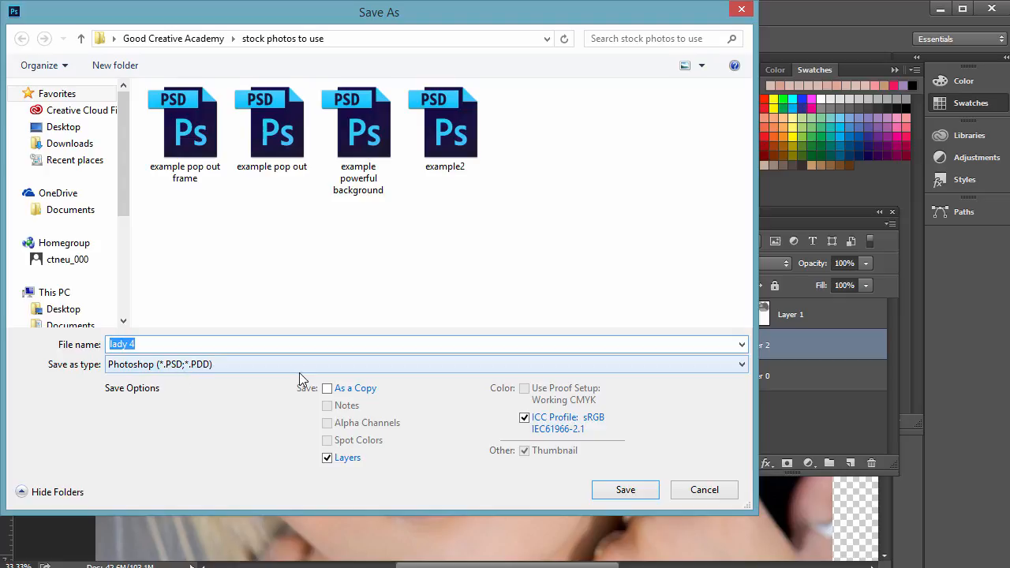
click(705, 491)
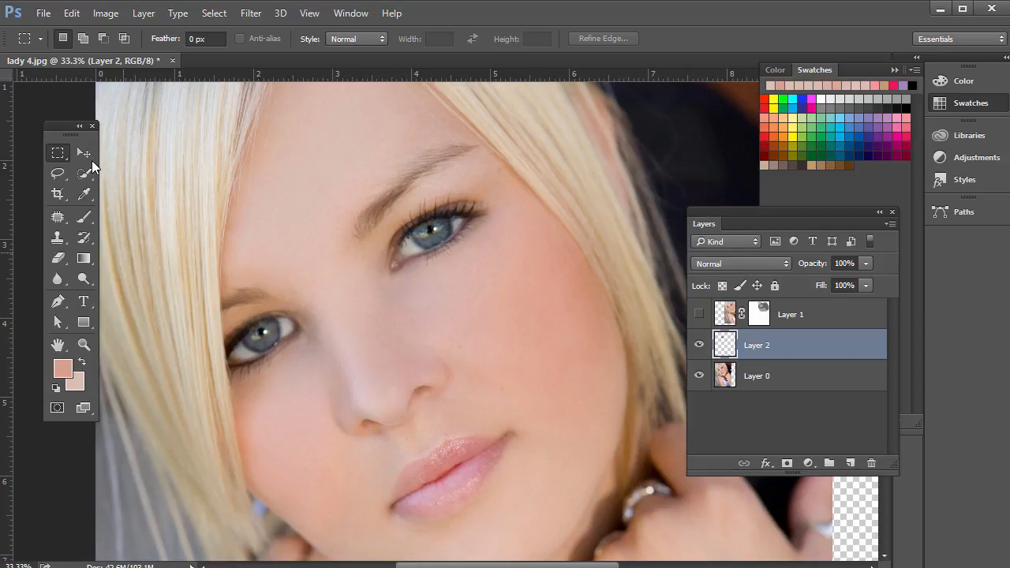
click(71, 13)
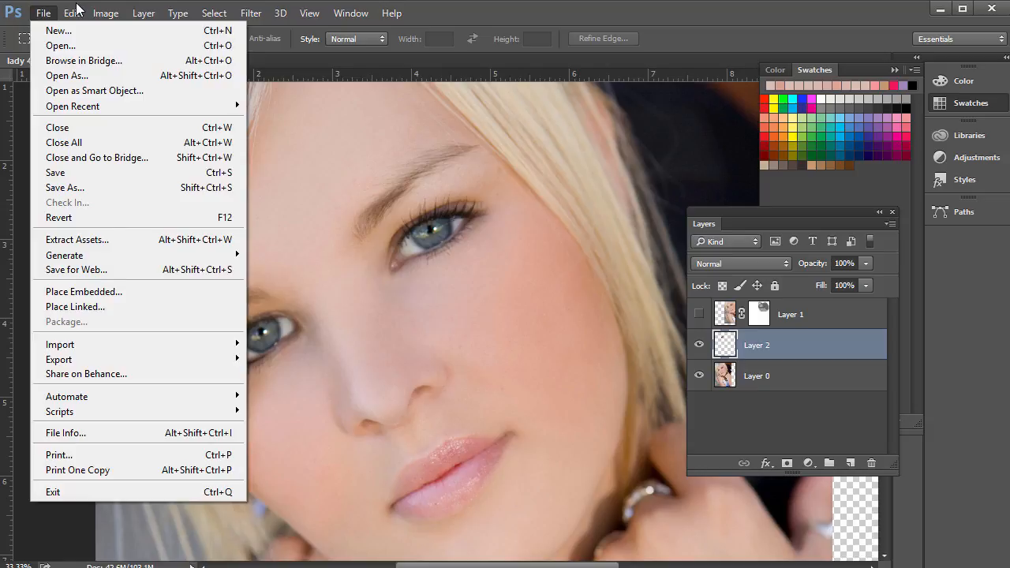
click(98, 61)
click(350, 13)
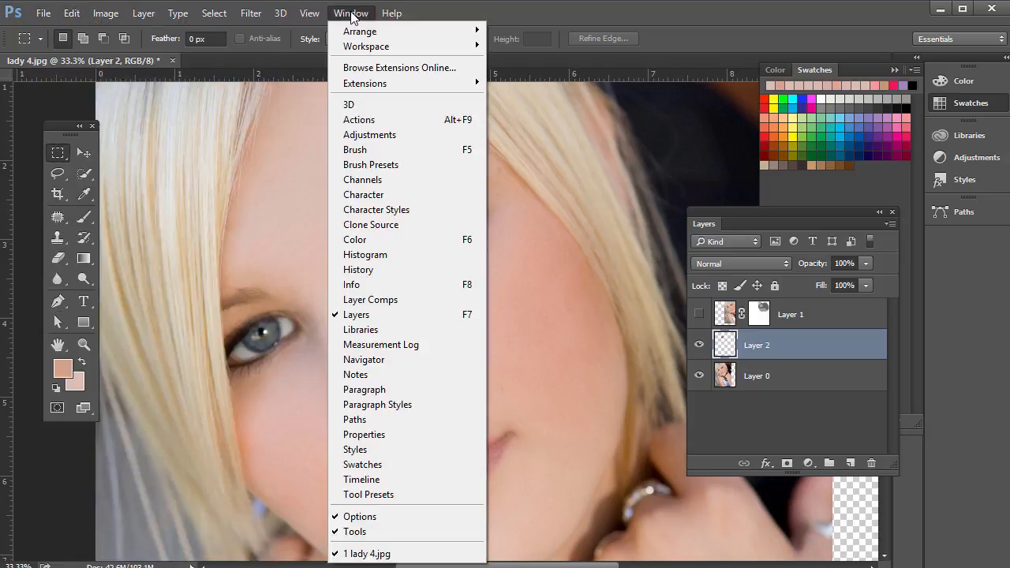
Show and enlarge the History panel, and step back through the blending changes to the Layer Via Copy state
click(419, 269)
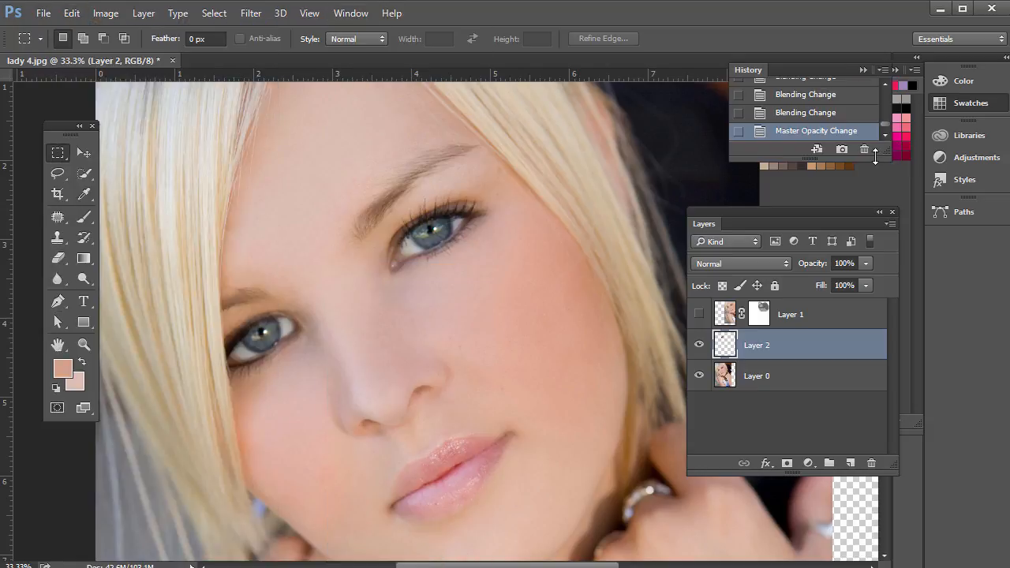
drag(885, 155, 885, 231)
click(738, 134)
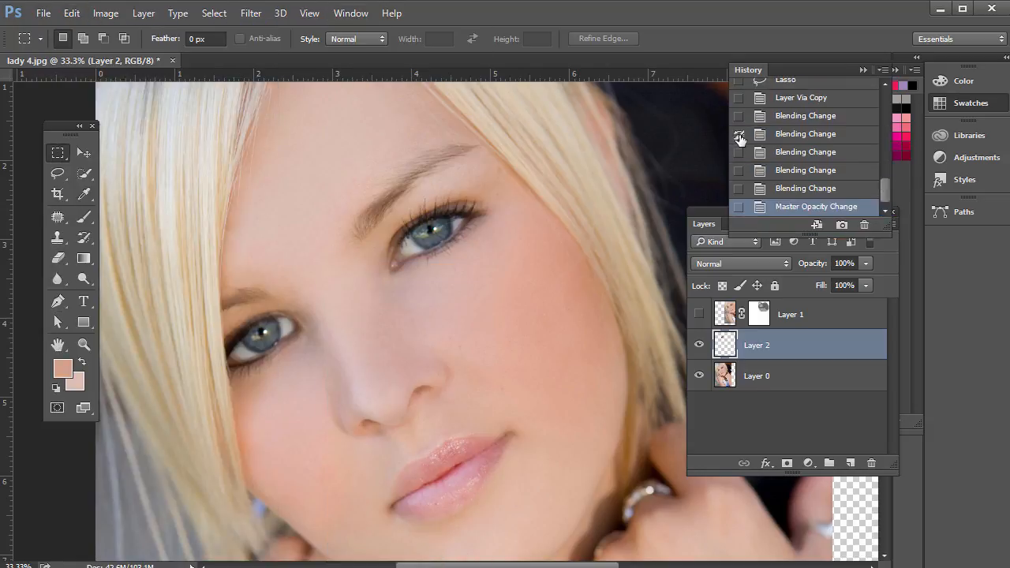
click(782, 135)
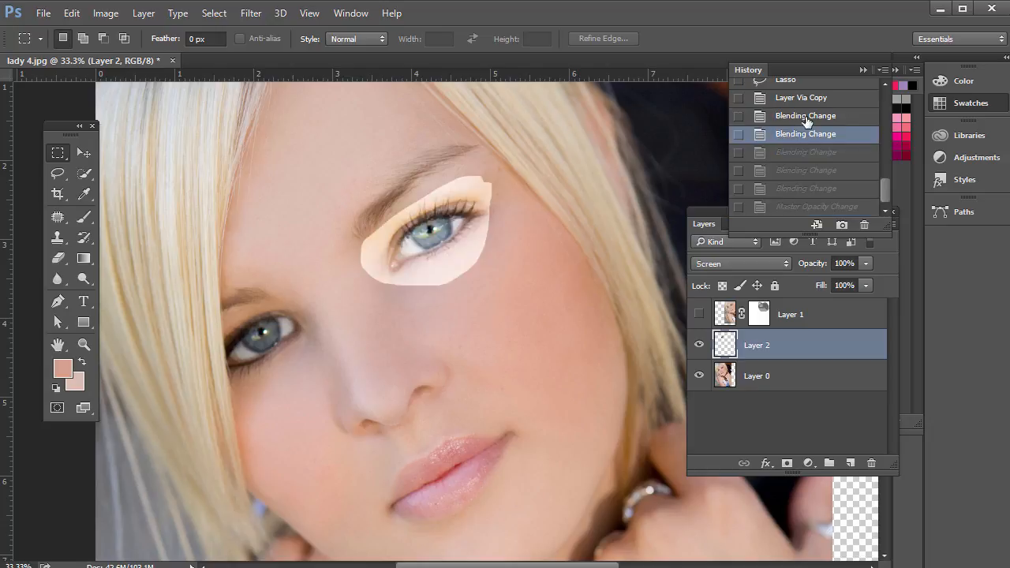
click(805, 117)
click(807, 100)
Look over the image adjustment commands without applying any of them
click(105, 13)
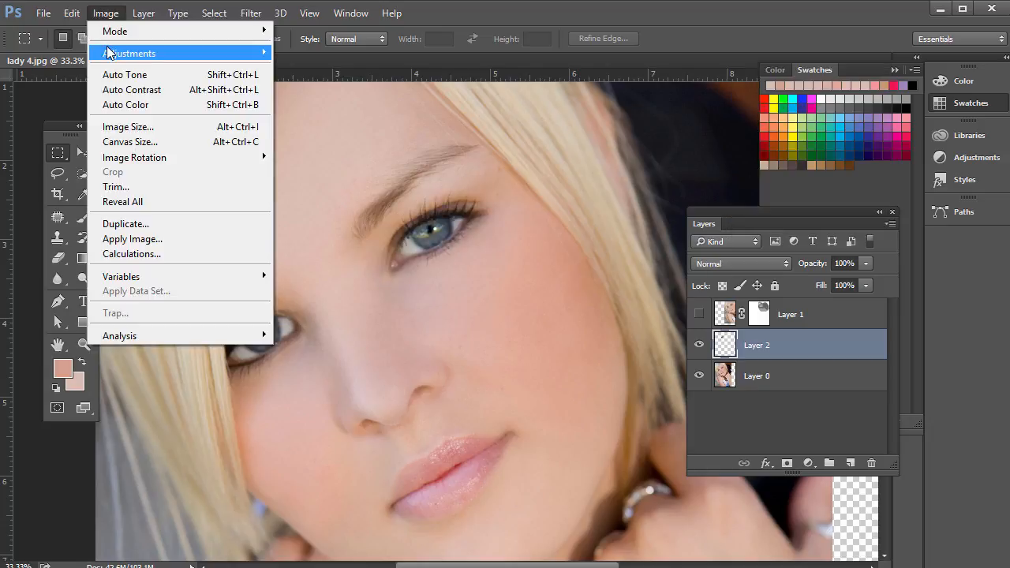
mouse_move(129, 53)
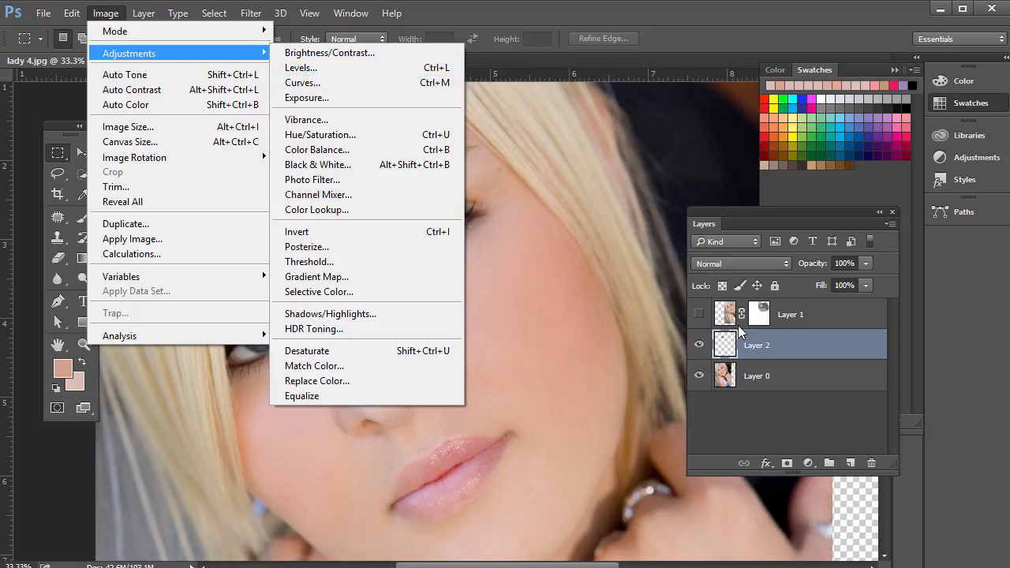
click(809, 463)
click(804, 201)
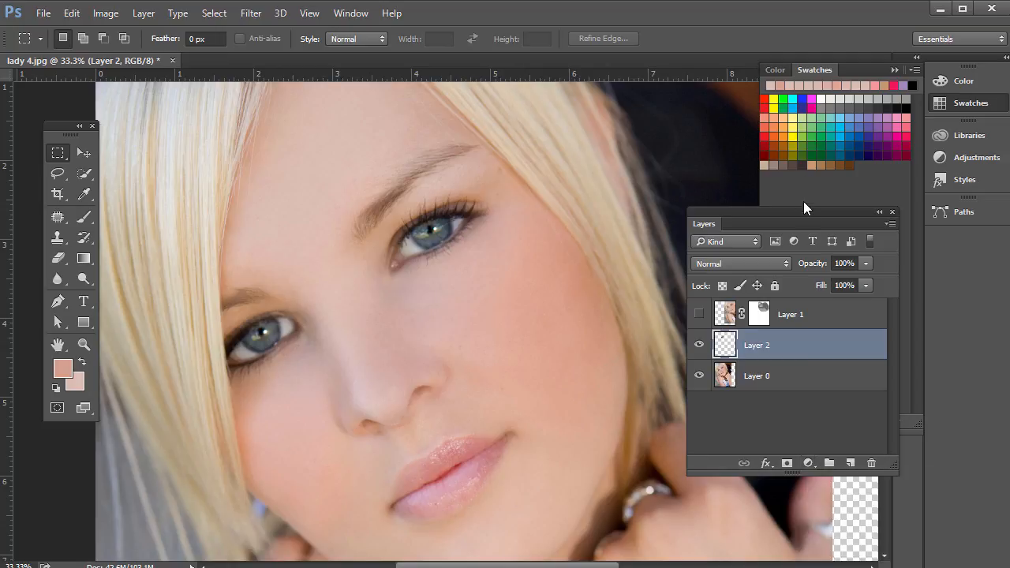
Reposition and widen the Layers panel, add a Curves adjustment layer above Layer 2, and raise its midtones slightly to brighten the portrait
drag(798, 210, 760, 94)
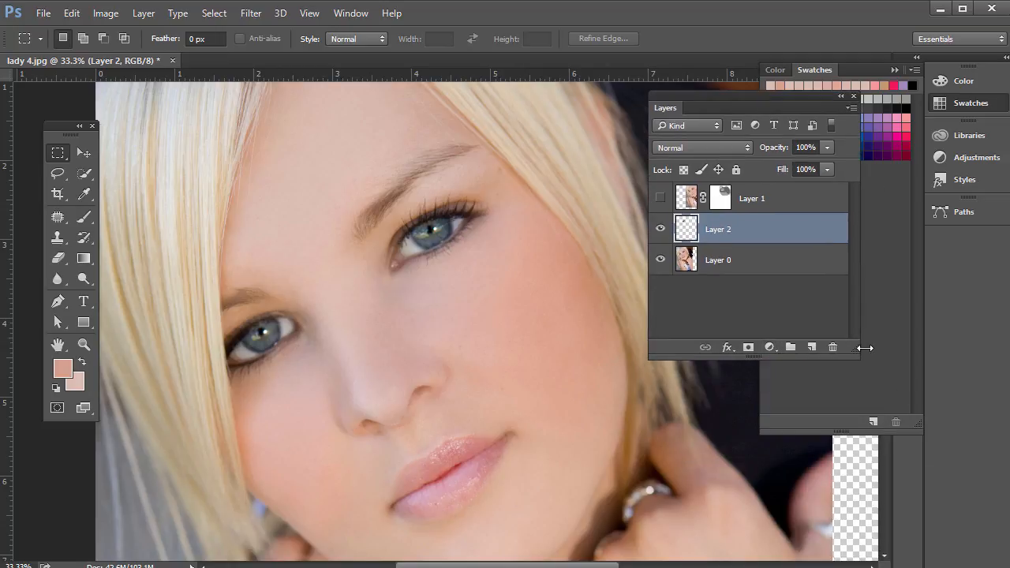
drag(849, 357, 908, 306)
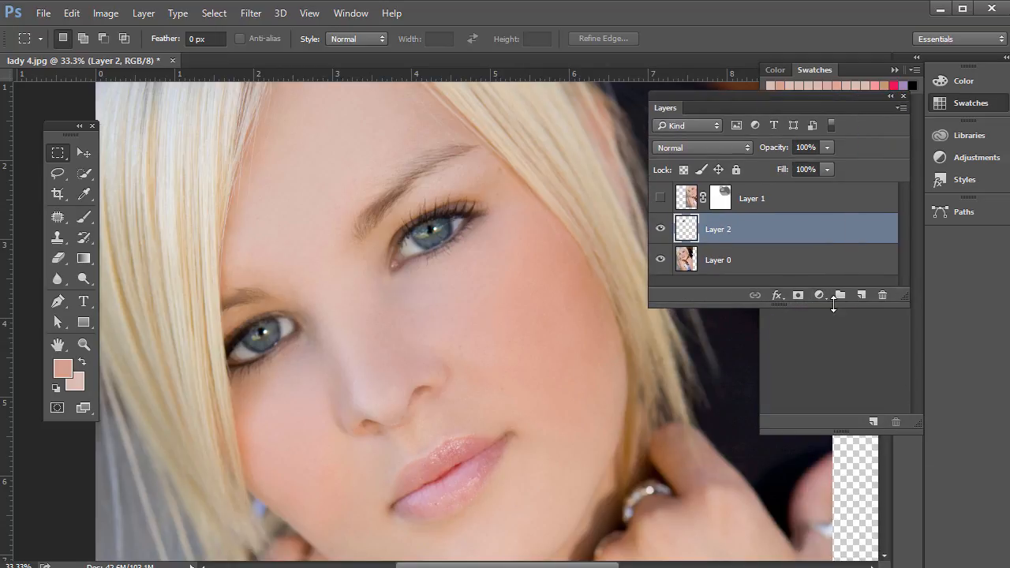
click(818, 299)
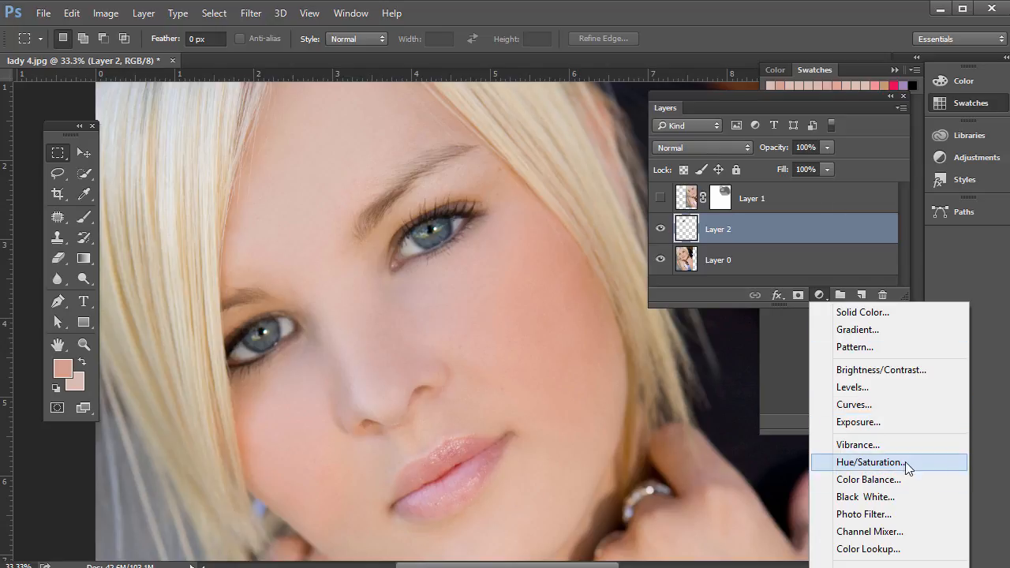
click(865, 406)
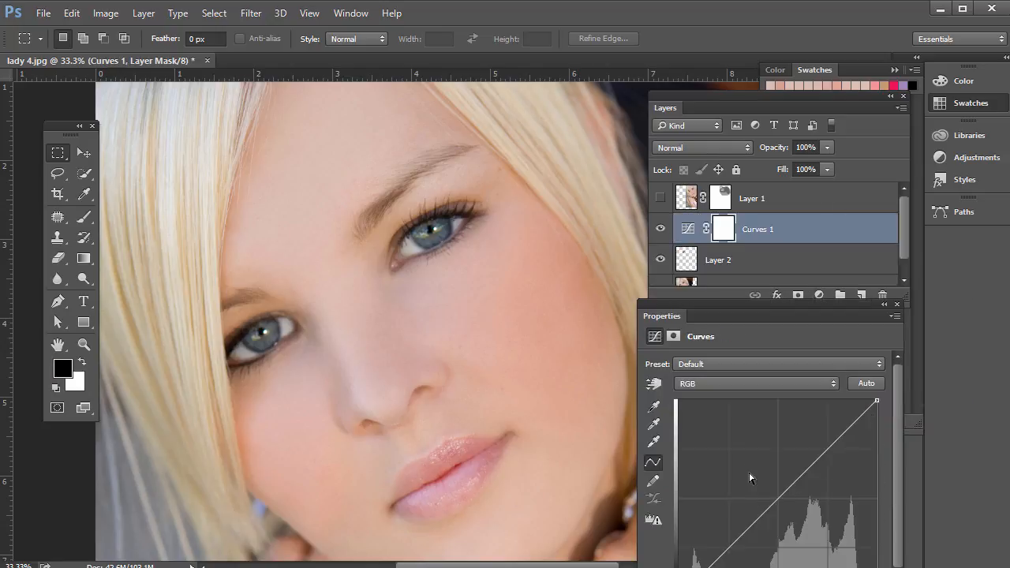
mouse_move(772, 504)
mouse_down()
mouse_move(758, 463)
mouse_move(766, 495)
mouse_up()
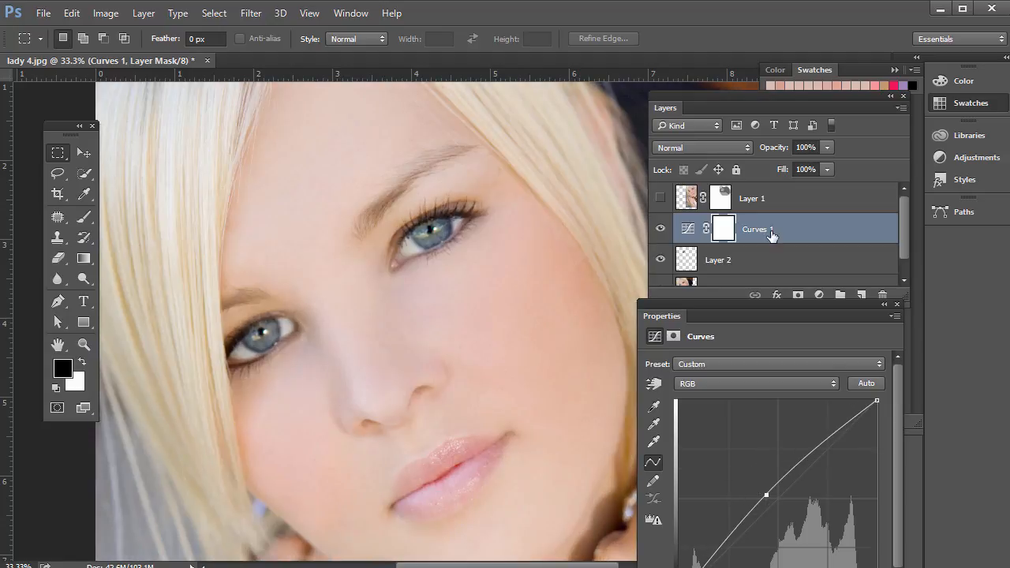
Close the Curves properties and alternate between the Curves 1 layer's adjustment and mask, ending with the adjustment active
click(690, 234)
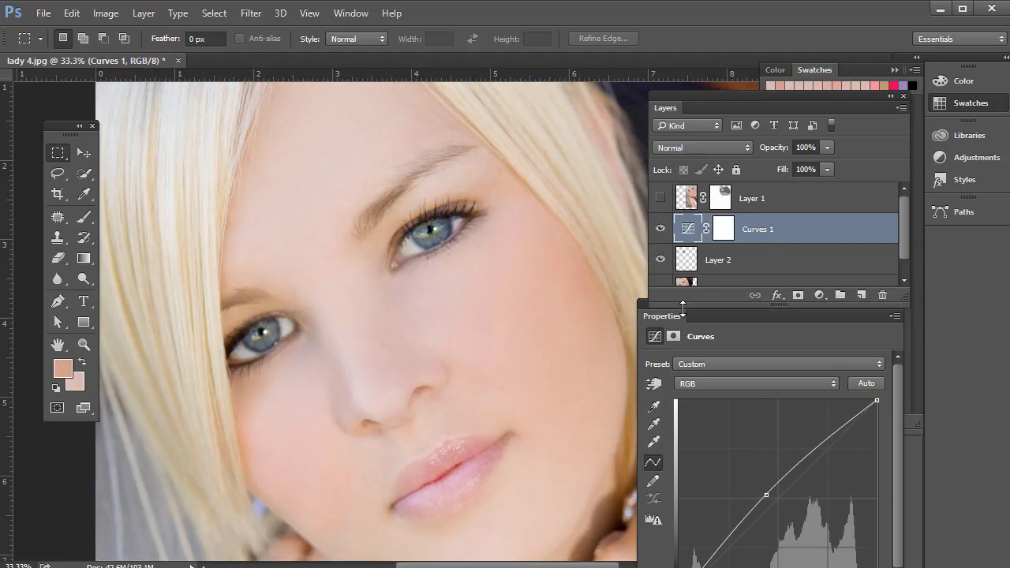
drag(682, 305, 698, 216)
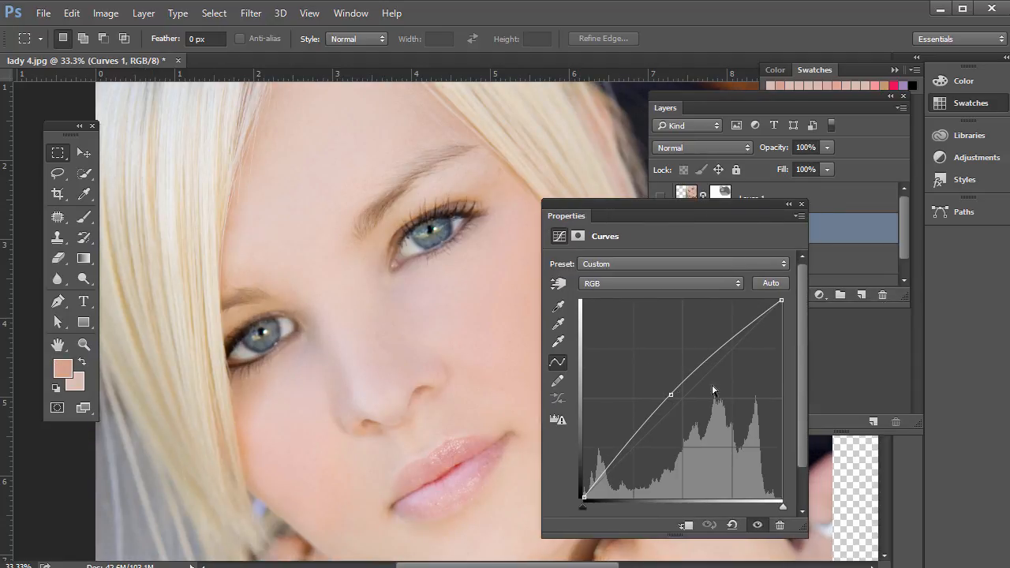
click(803, 204)
click(724, 229)
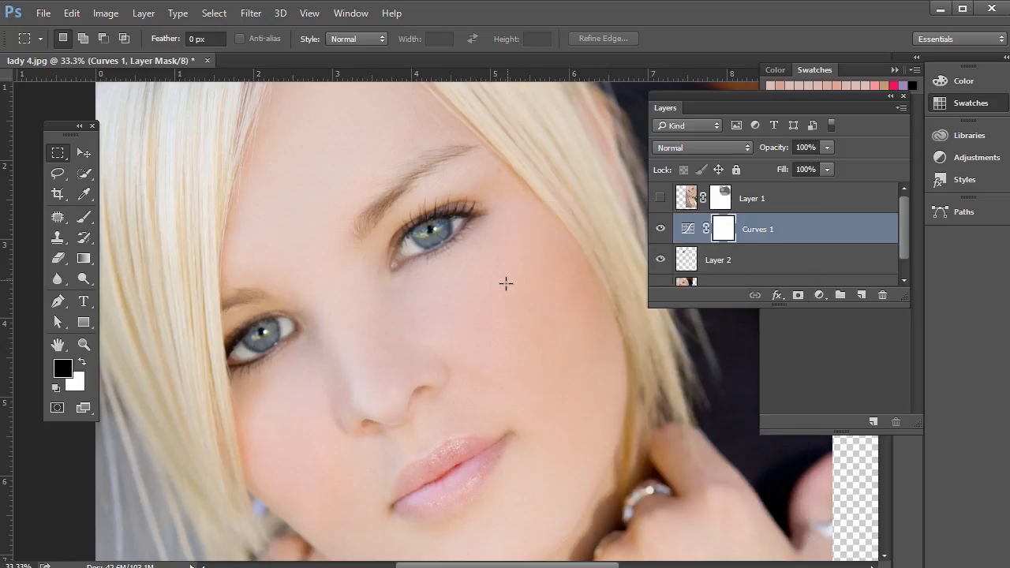
click(688, 230)
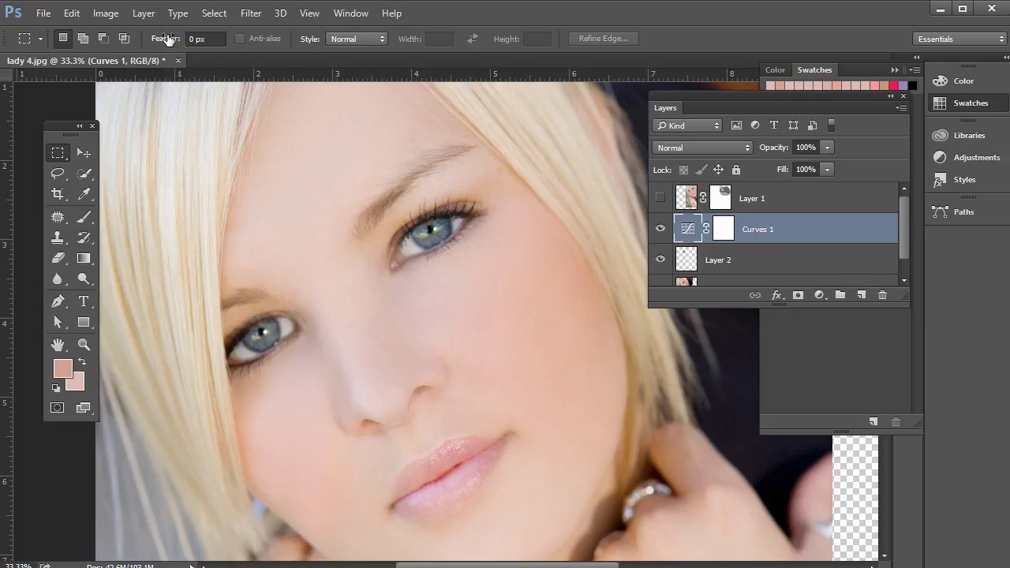
Select all layers from Layer 0 up to Layer 1, make Layer 1 visible, and stamp them into a new merged layer on top
click(681, 265)
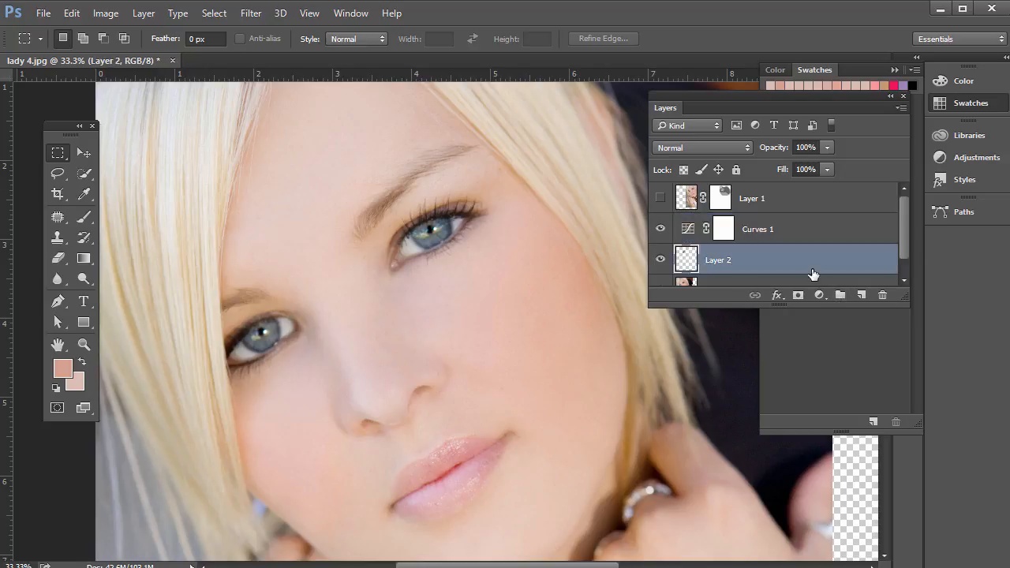
scroll(902, 269, down, 1)
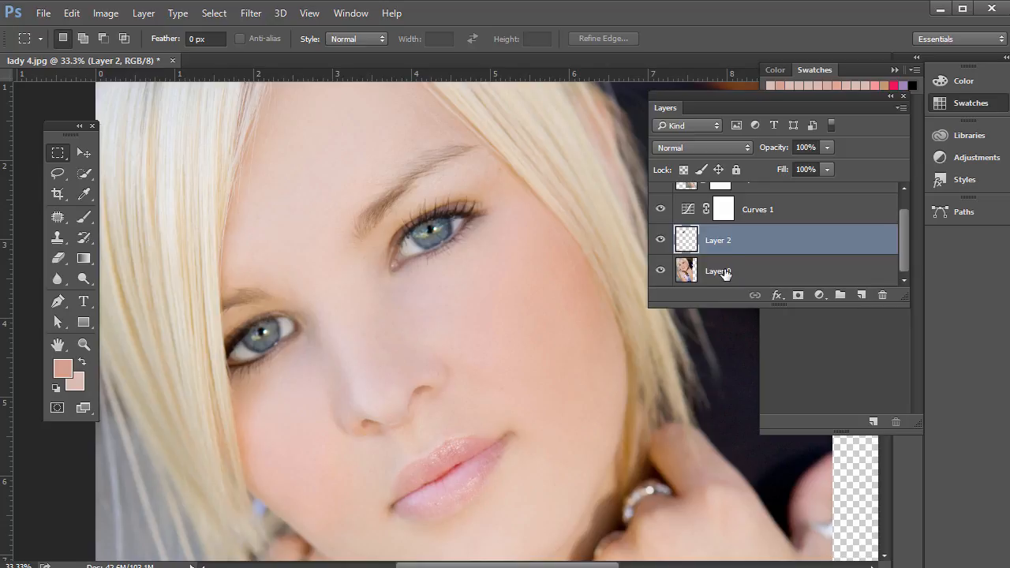
click(726, 272)
shift+click(686, 208)
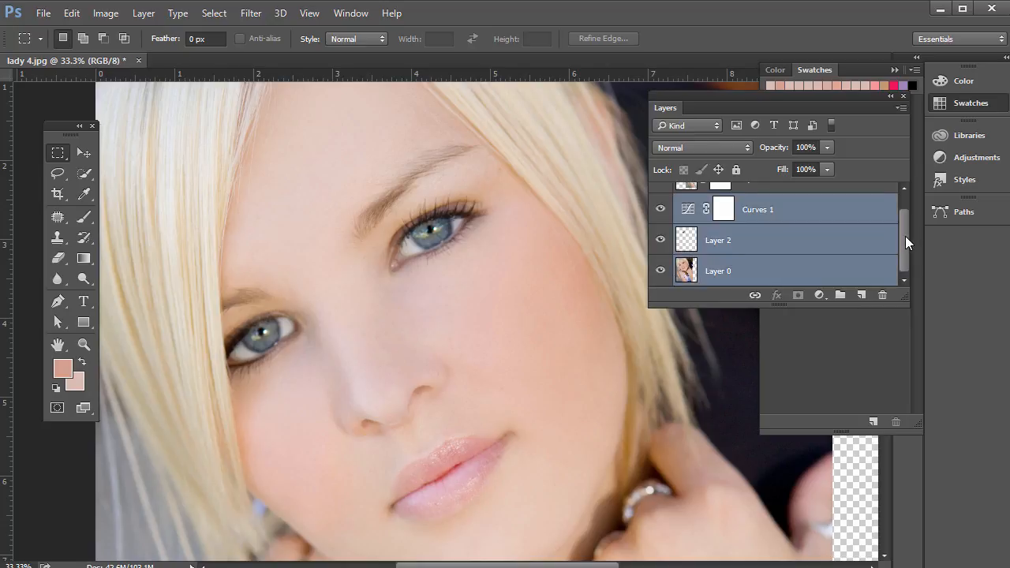
scroll(906, 242, up, 1)
shift+click(754, 198)
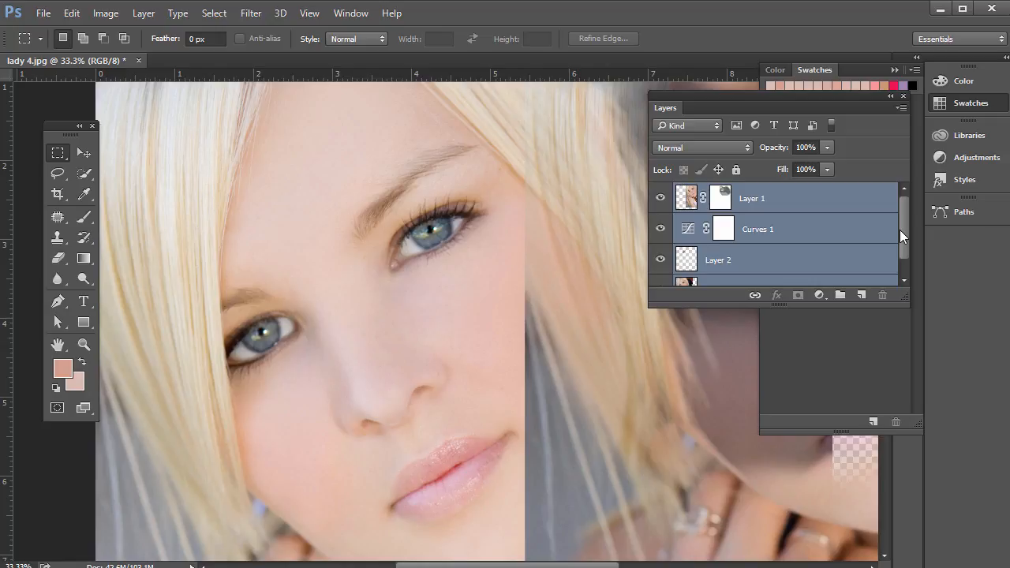
key(ctrl+shift+alt+e)
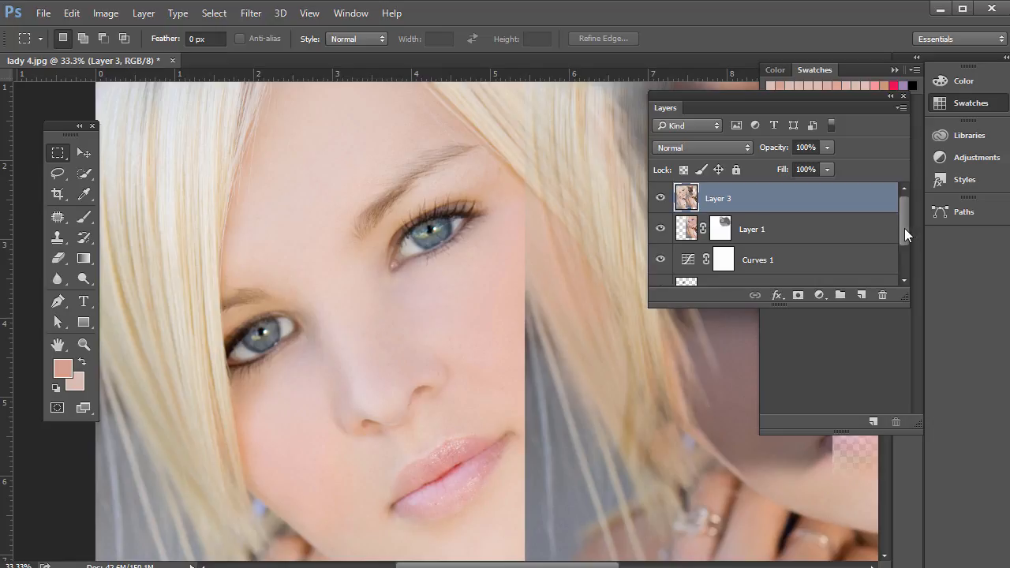
Go through the separate layers under the merged copy, from Layer 0 upward, ending with Layer 3 active
scroll(905, 228, down, 2)
click(707, 272)
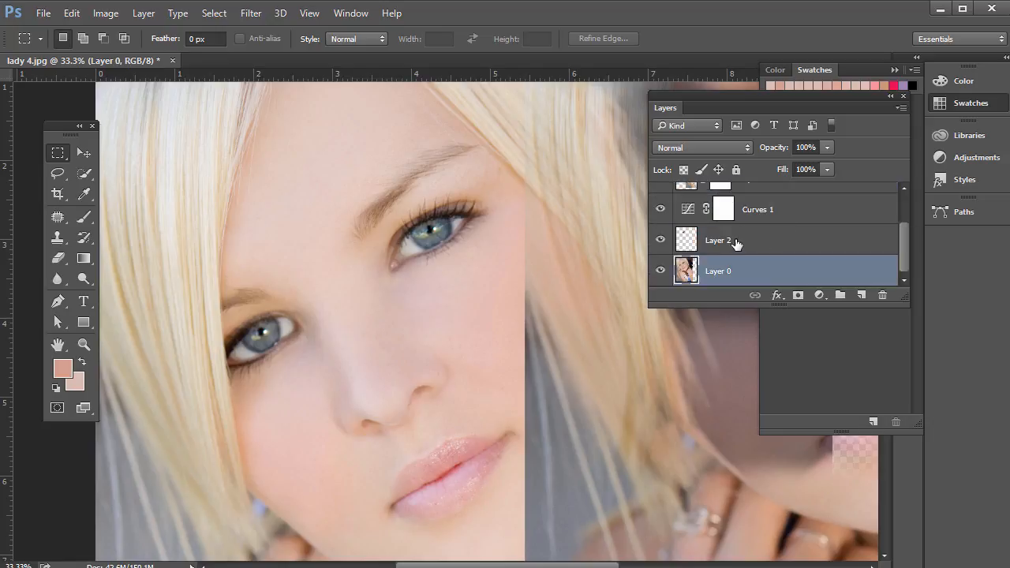
click(739, 238)
click(783, 213)
drag(900, 253, 901, 205)
click(819, 211)
click(821, 273)
click(821, 236)
click(826, 199)
scroll(827, 193, up, 2)
click(826, 194)
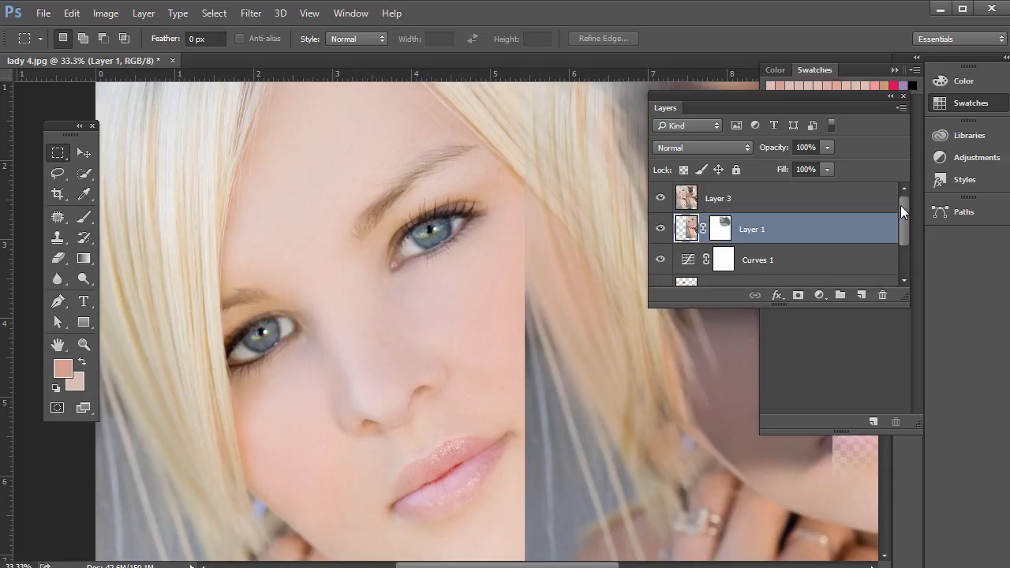
click(684, 203)
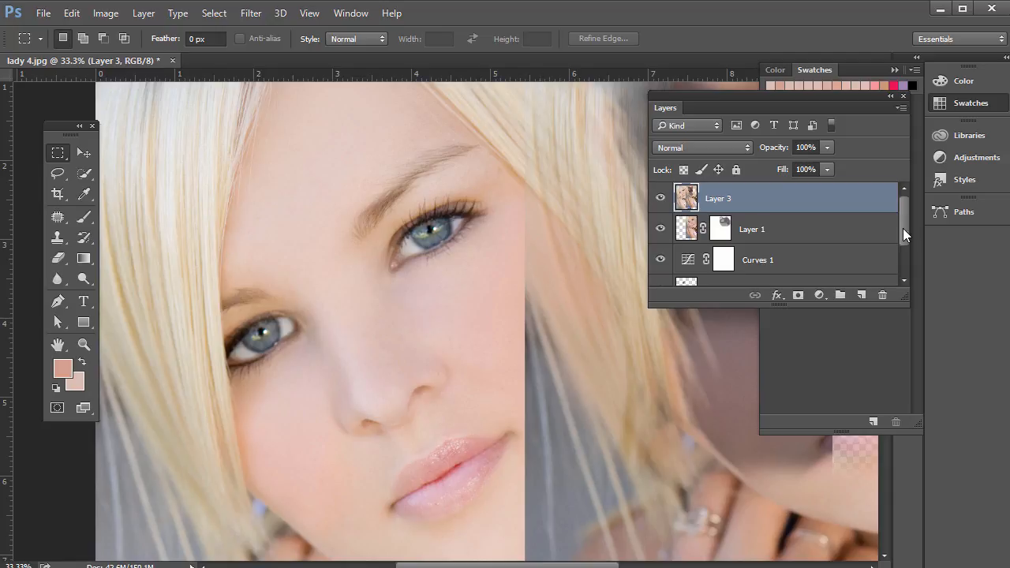
Activate Layer 2, Layer 1 and Curves 1 again to review the editable layers, and return to Layer 3
mouse_move(903, 228)
mouse_down()
mouse_move(900, 291)
mouse_move(909, 206)
mouse_move(911, 274)
mouse_move(913, 207)
mouse_move(904, 251)
mouse_move(907, 216)
mouse_up()
click(764, 268)
click(769, 245)
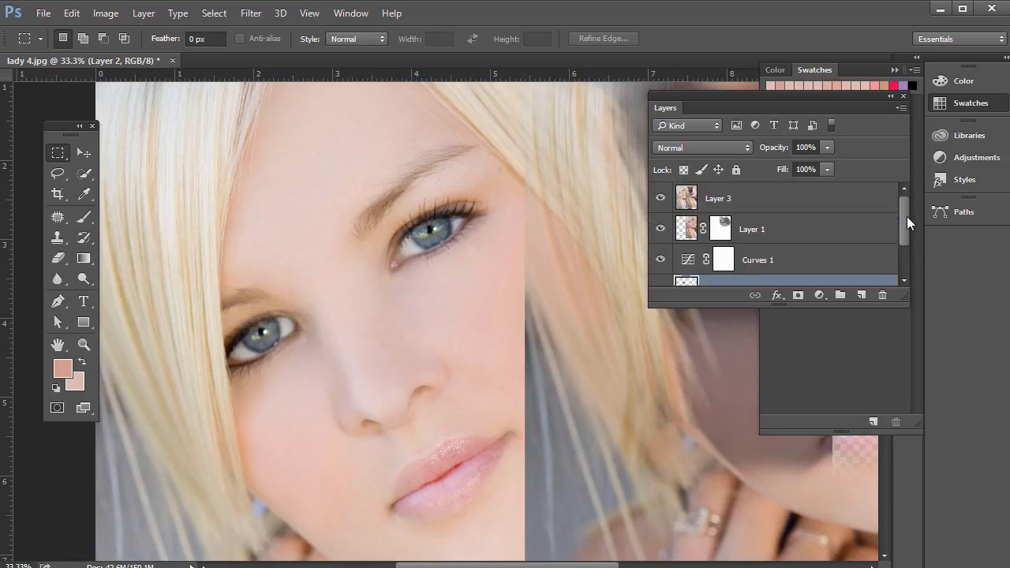
click(812, 264)
click(792, 231)
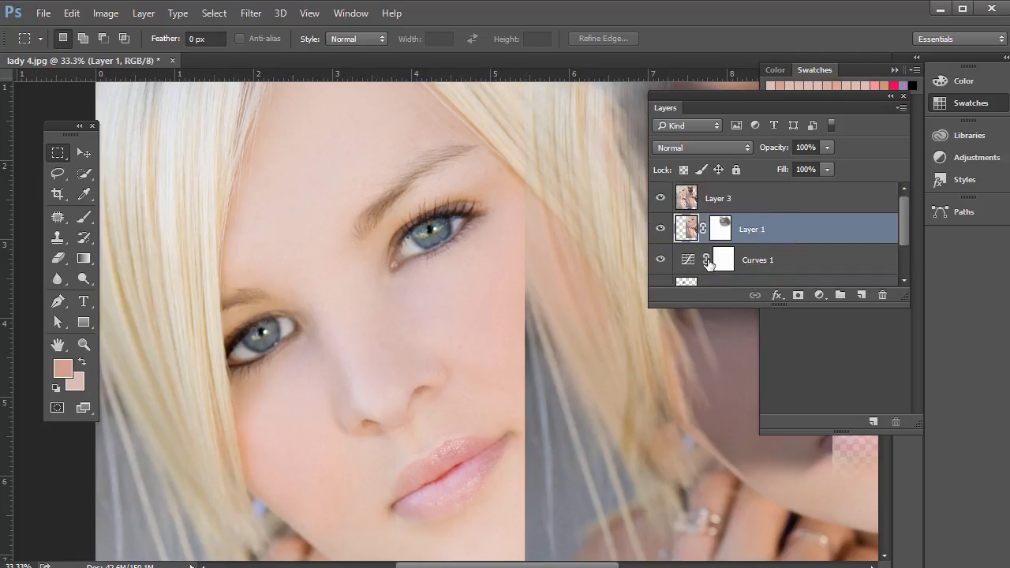
click(695, 264)
drag(907, 228, 909, 189)
click(688, 202)
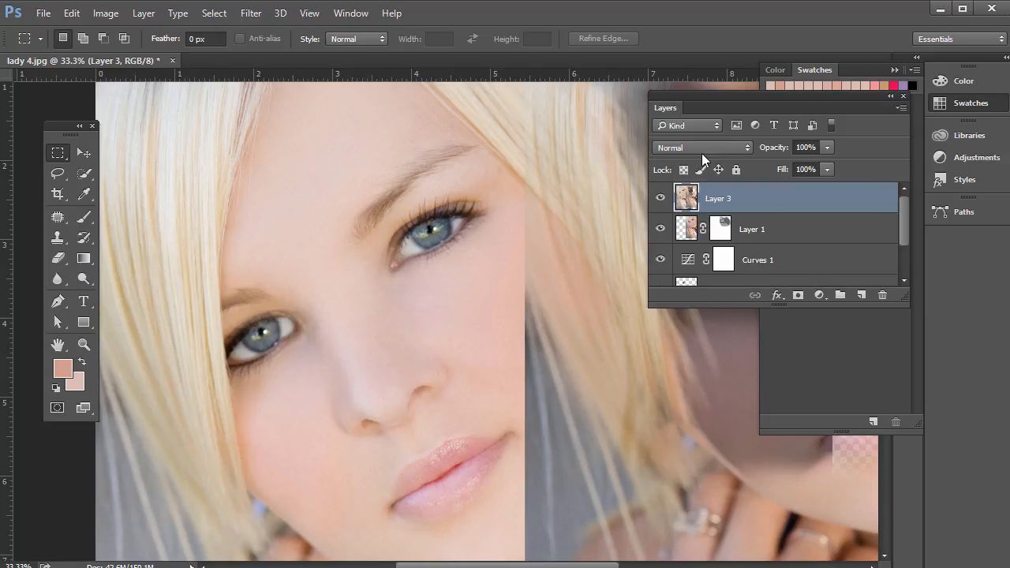
click(105, 13)
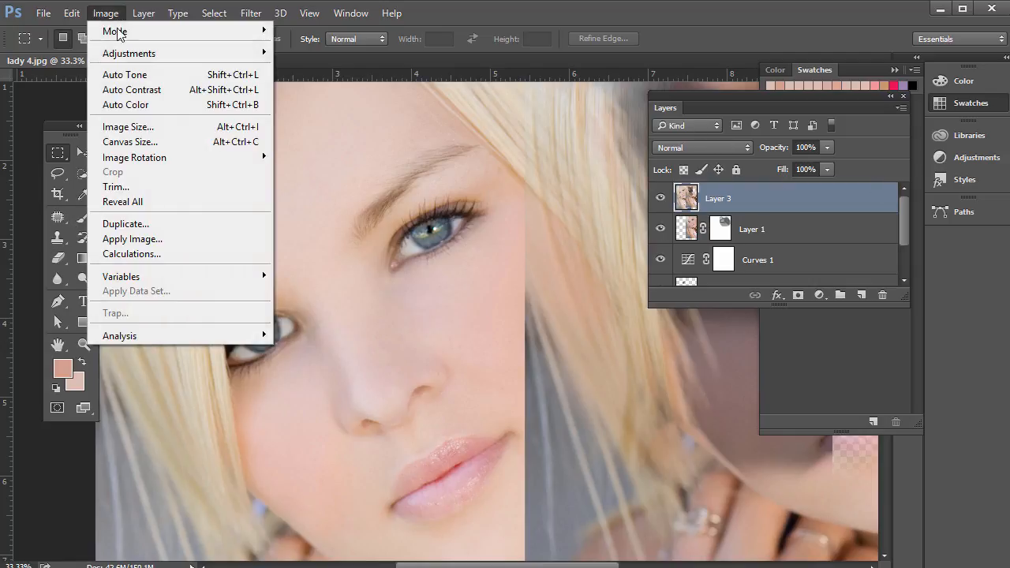
click(101, 14)
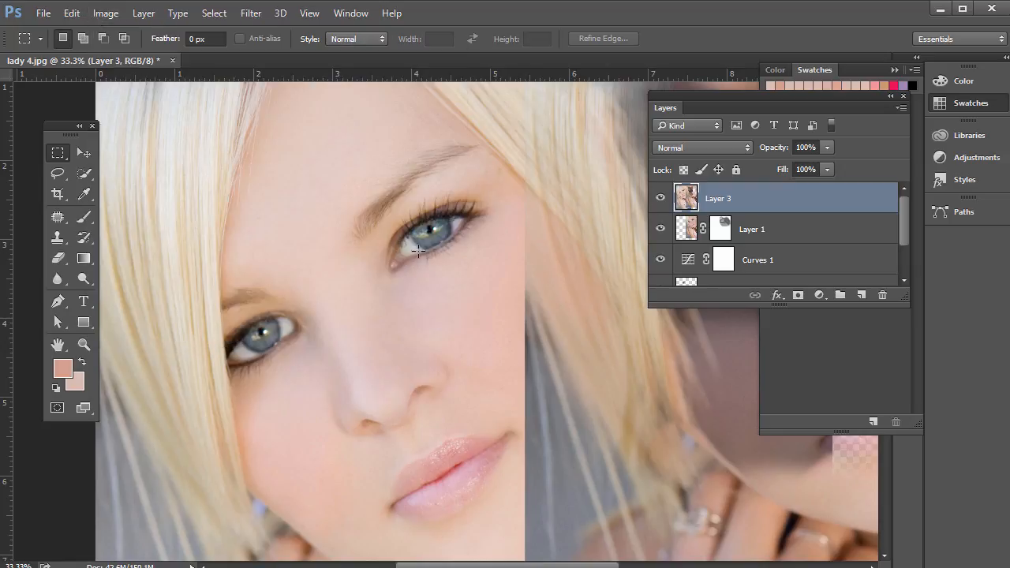